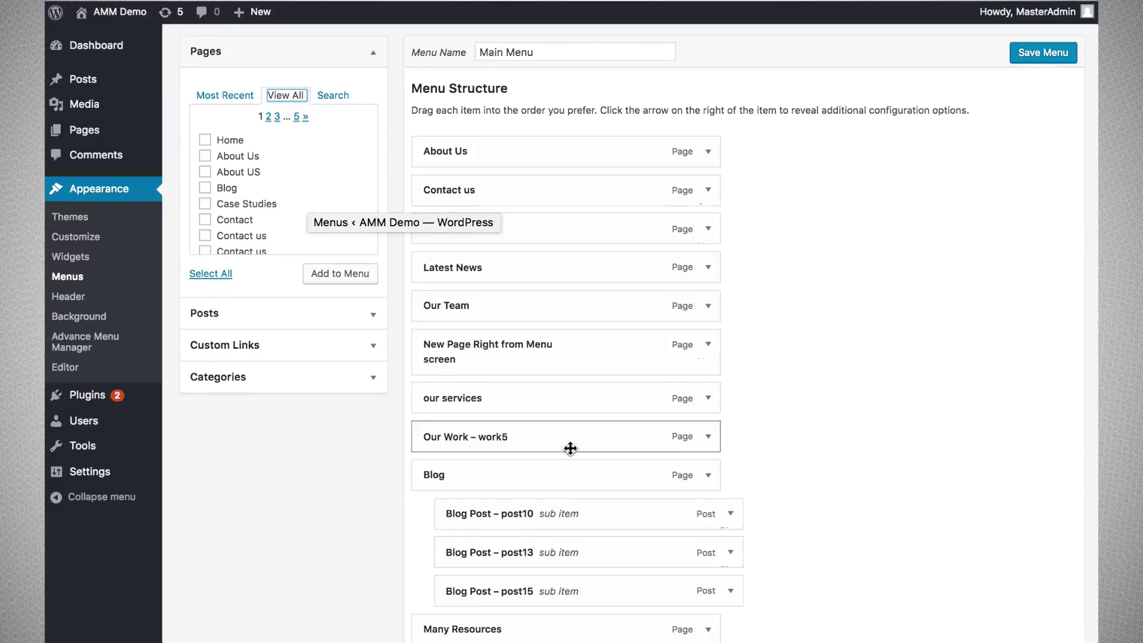
# - Scroll through the Main Menu items to review their menu-item IDs, types and add options
pyautogui.scroll(-4, 570, 448)
pyautogui.scroll(1, 571, 448)
pyautogui.scroll(2, 570, 448)
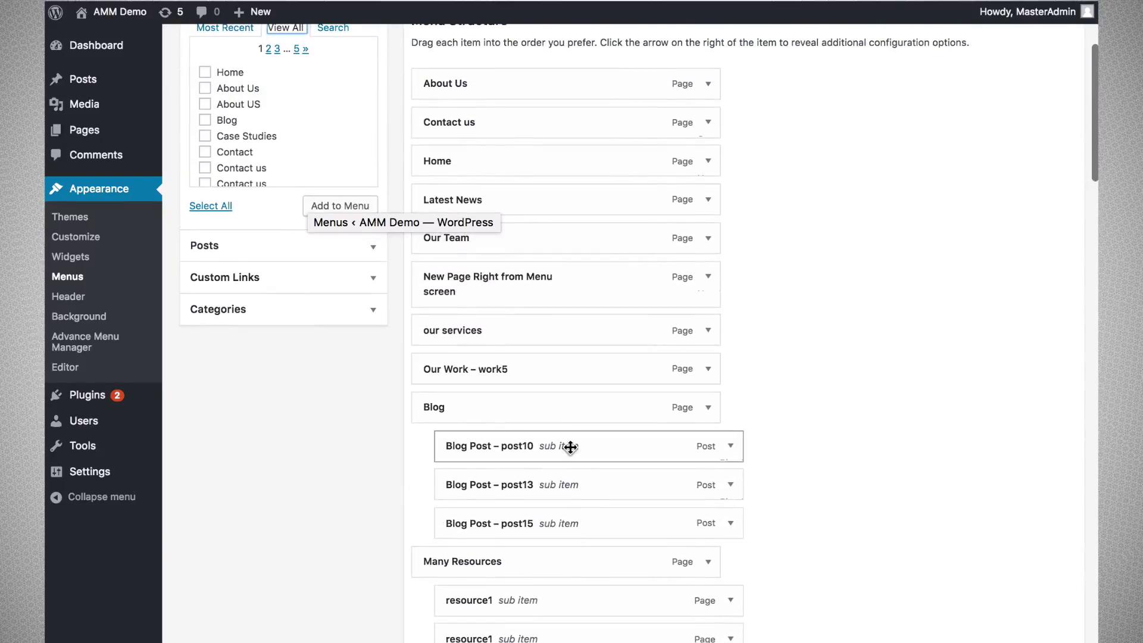
pyautogui.scroll(-10, 429, 387)
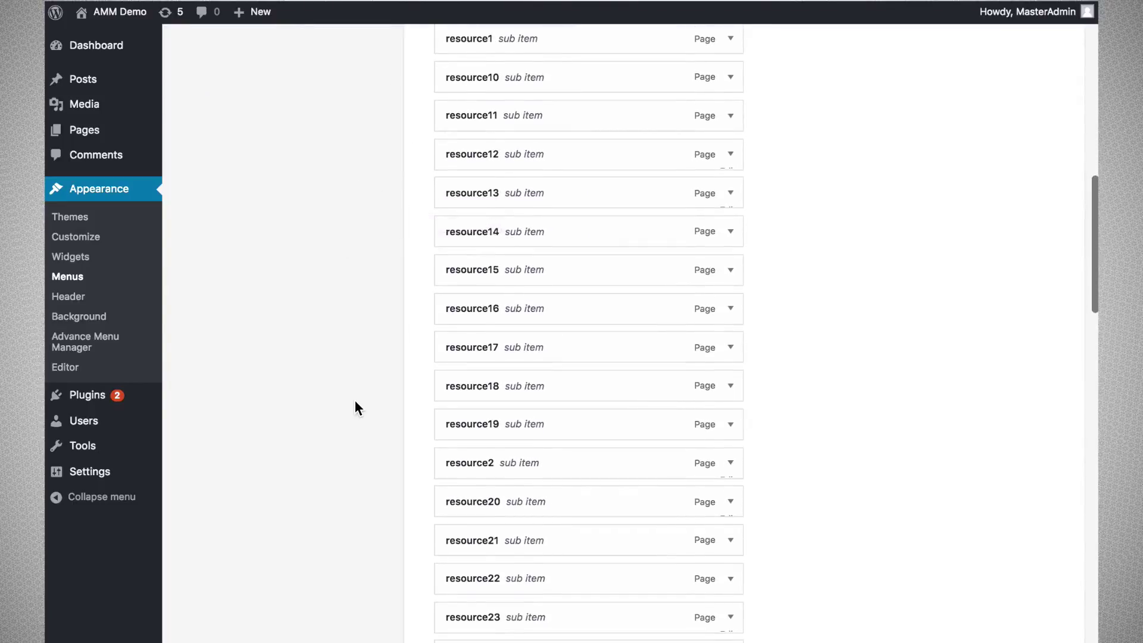
pyautogui.scroll(11, 355, 401)
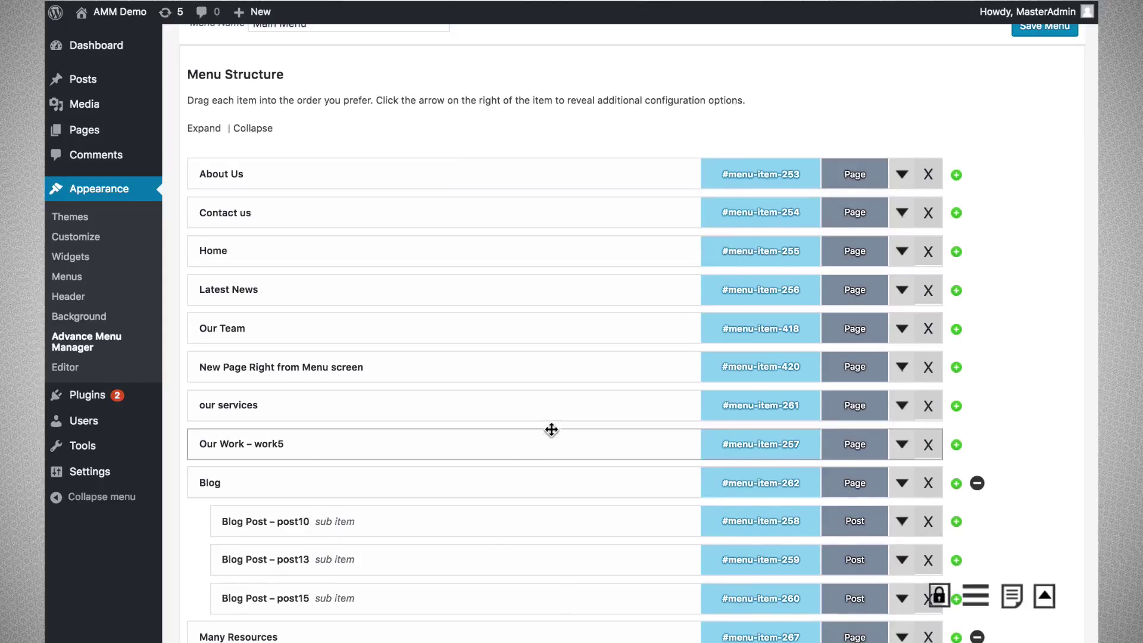
pyautogui.scroll(-5, 552, 429)
pyautogui.scroll(2, 551, 430)
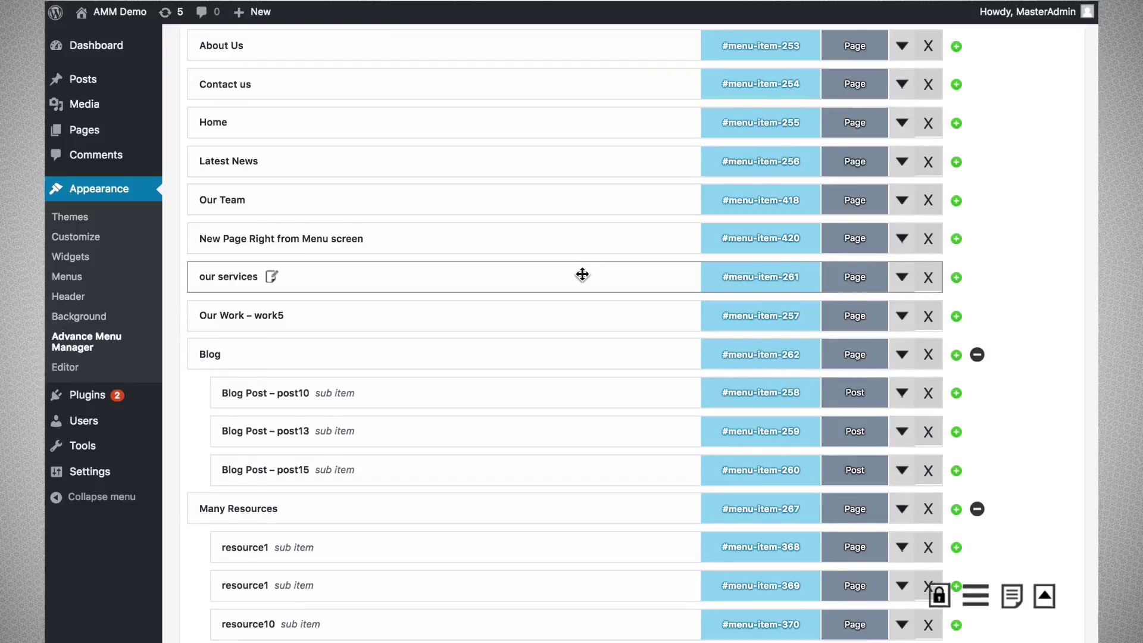
pyautogui.scroll(1, 560, 274)
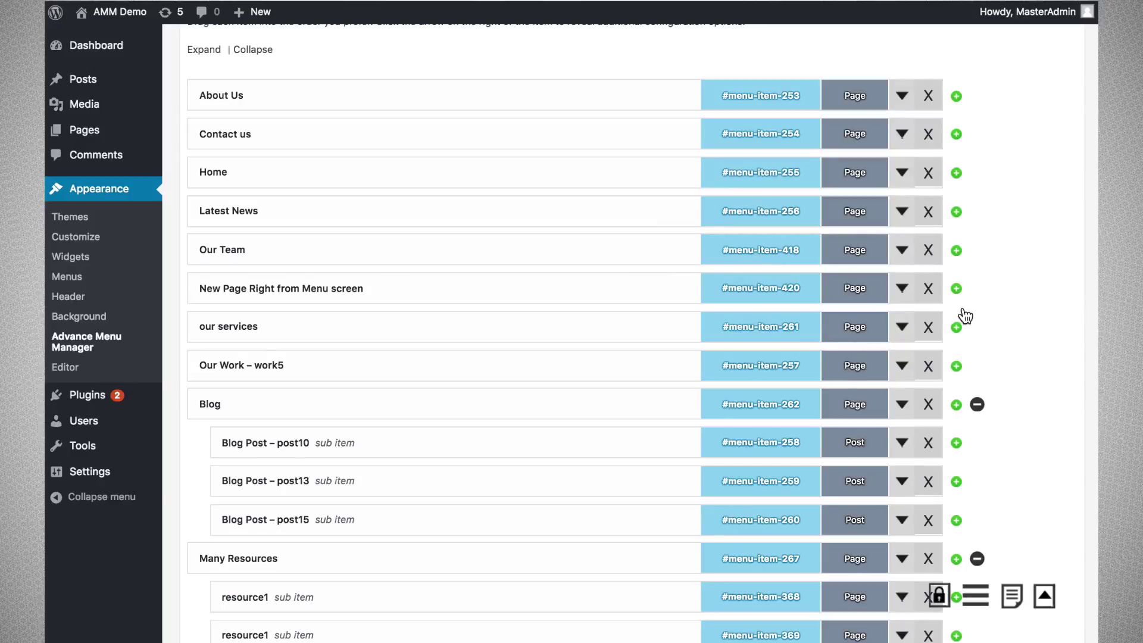
pyautogui.scroll(-2, 963, 353)
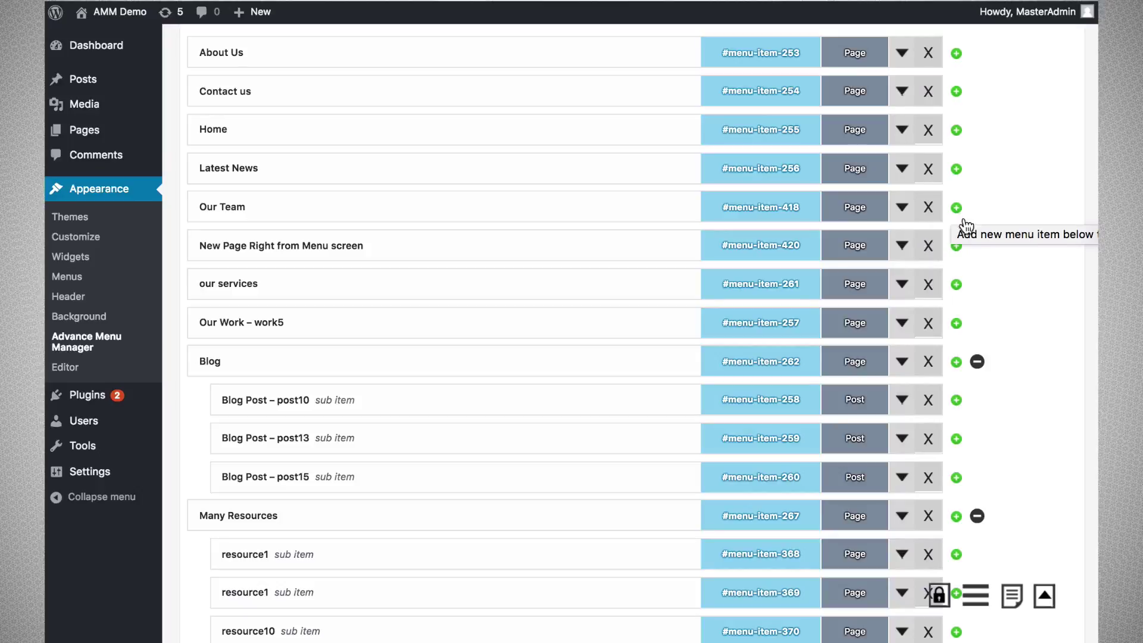
# - Insert the Case Studies page beneath Our Team, creating menu item #menu-item-421
pyautogui.click(957, 208)
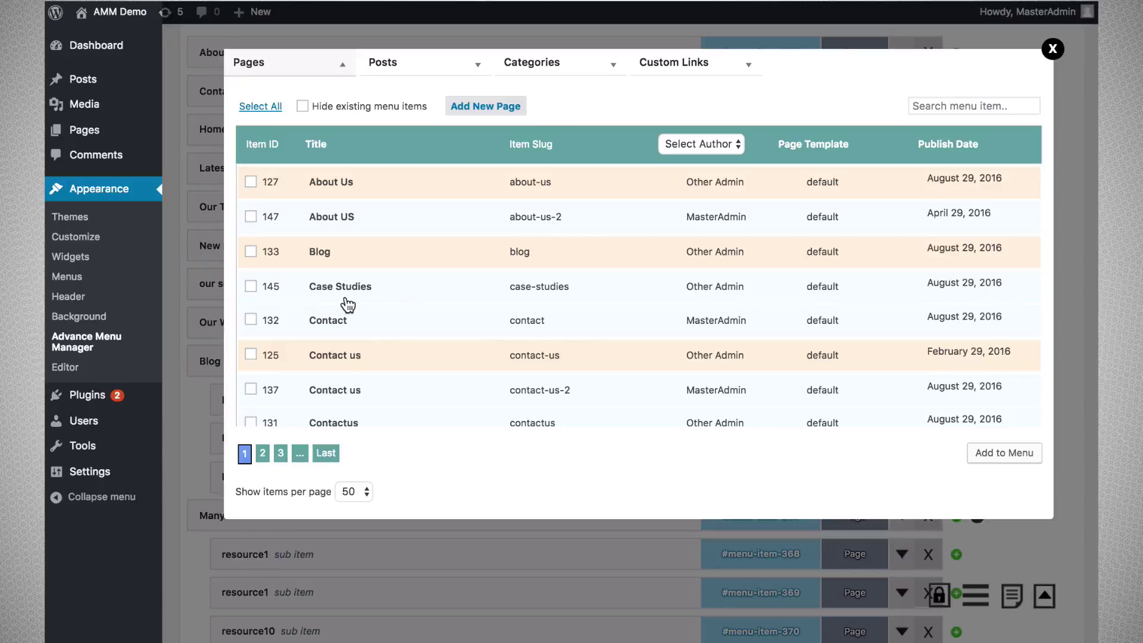
pyautogui.click(250, 287)
pyautogui.click(983, 455)
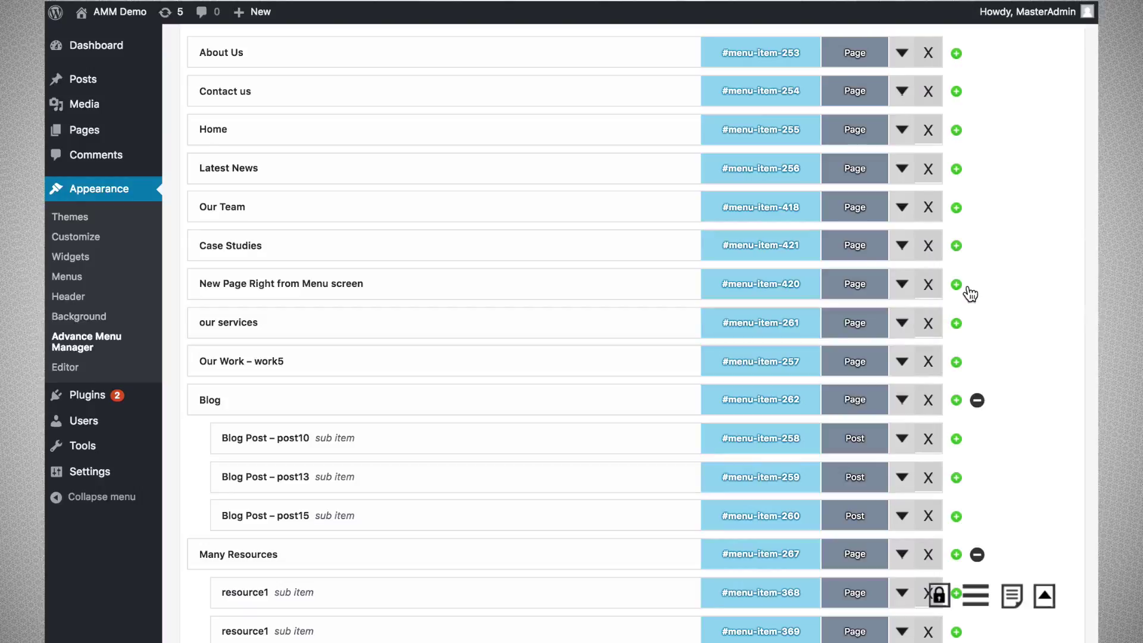
# - Bring up the pages list for inserting below Our Team and browse it
pyautogui.click(957, 208)
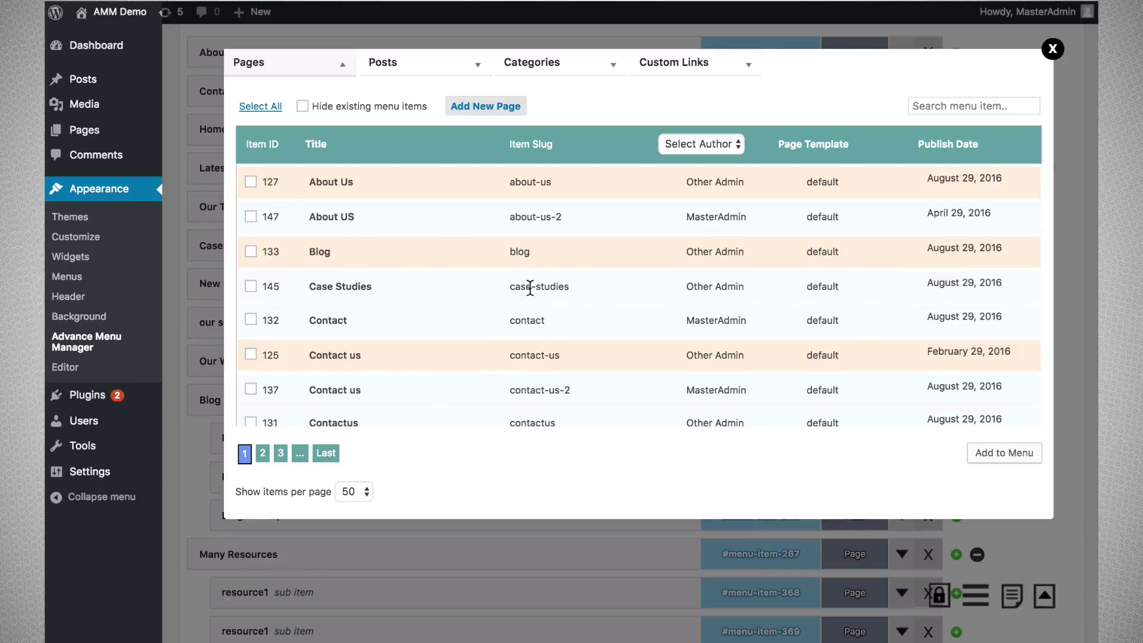
pyautogui.scroll(1, 569, 289)
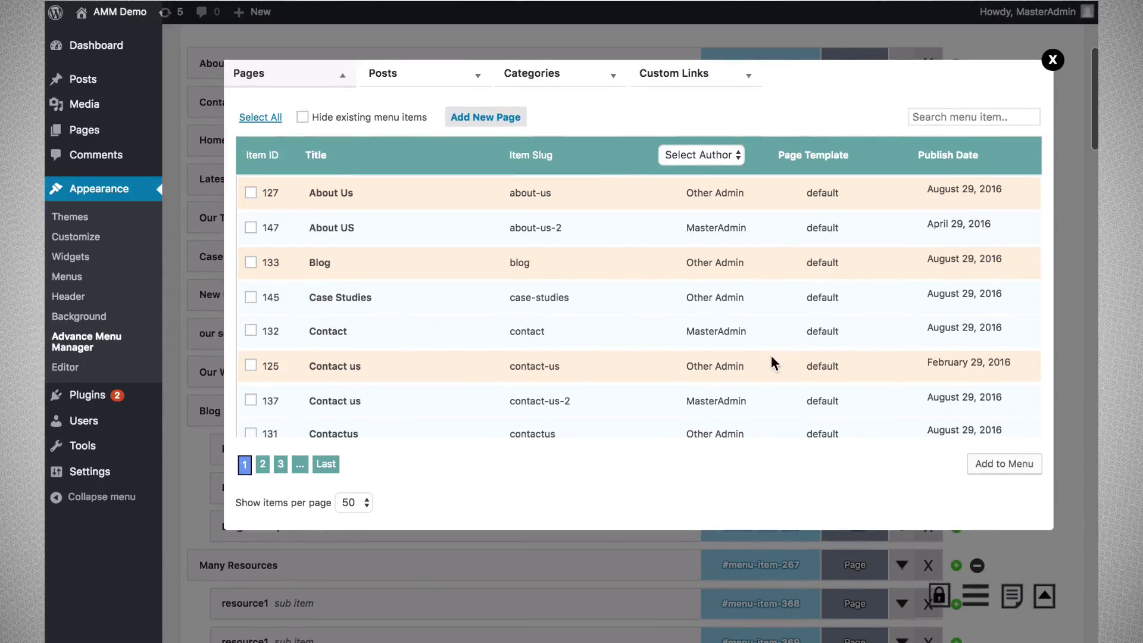
pyautogui.scroll(-4, 946, 367)
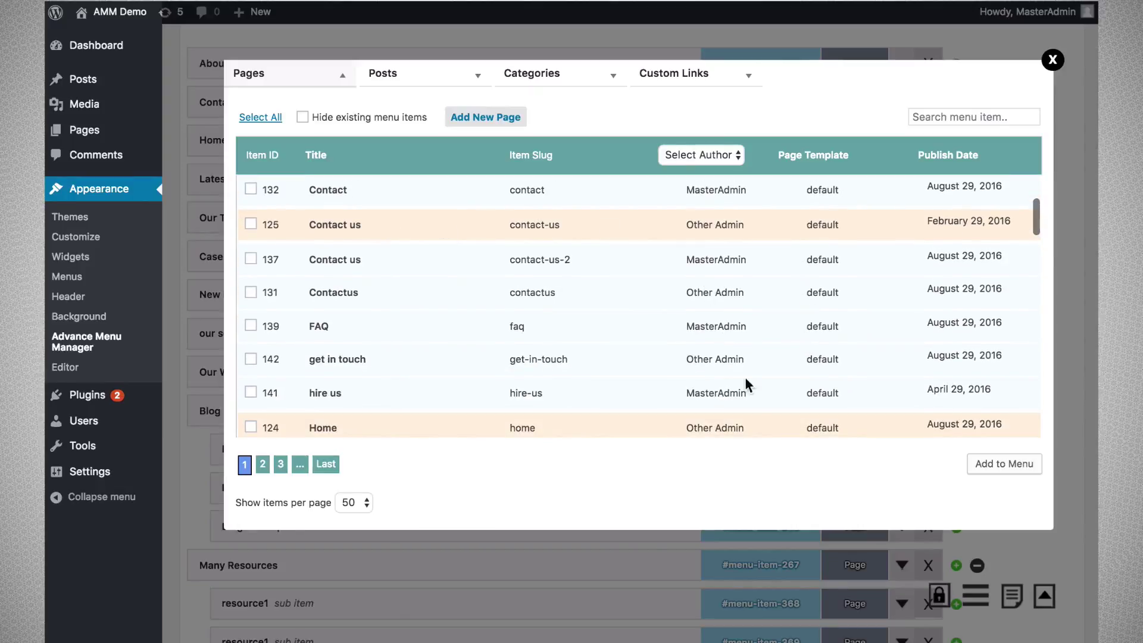
pyautogui.scroll(-2, 767, 424)
pyautogui.scroll(-1, 582, 370)
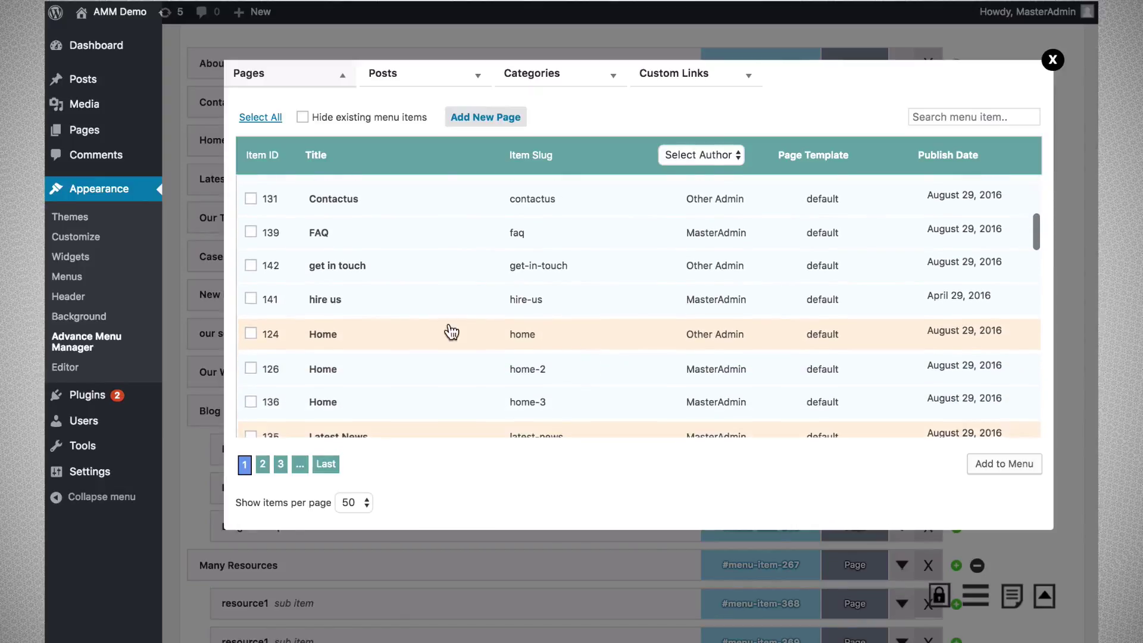
pyautogui.scroll(6, 685, 262)
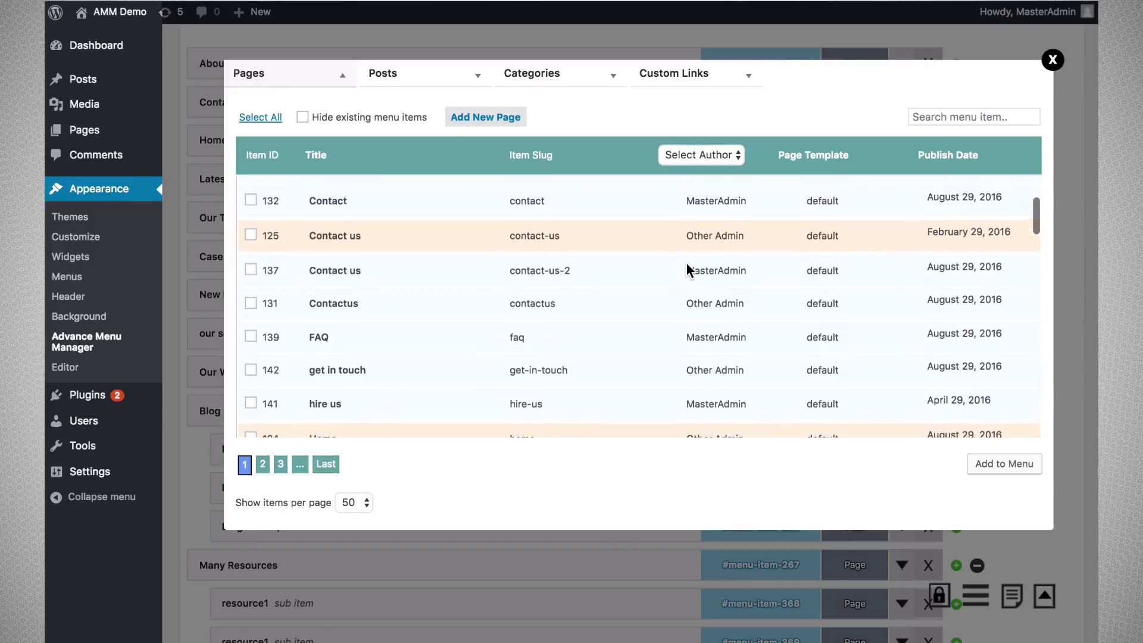
pyautogui.scroll(3, 688, 269)
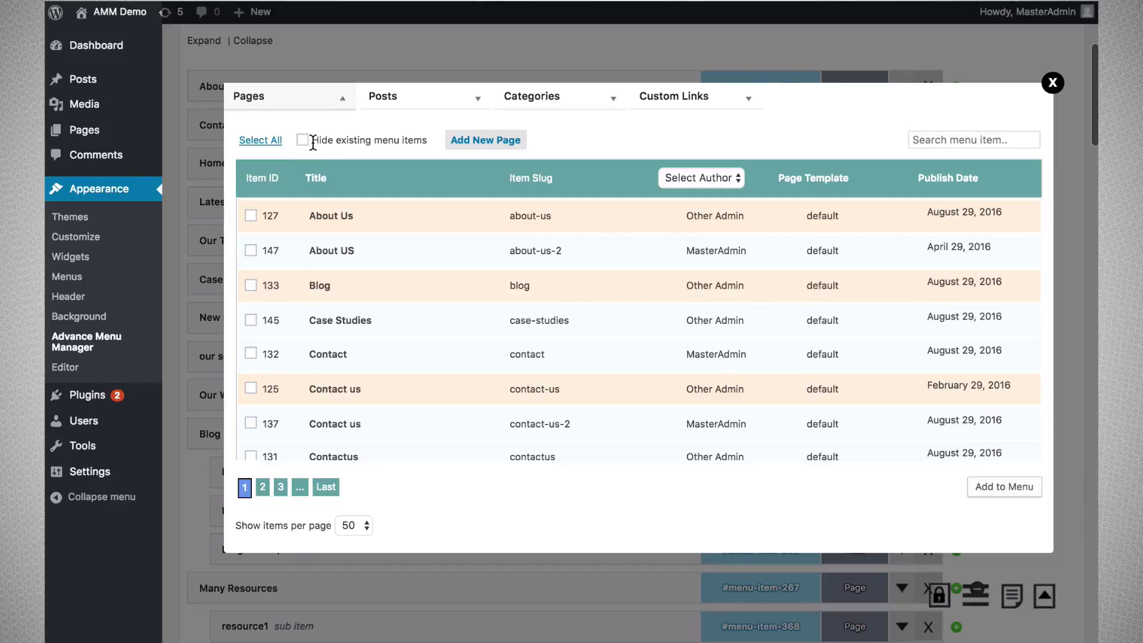
pyautogui.scroll(-1, 517, 396)
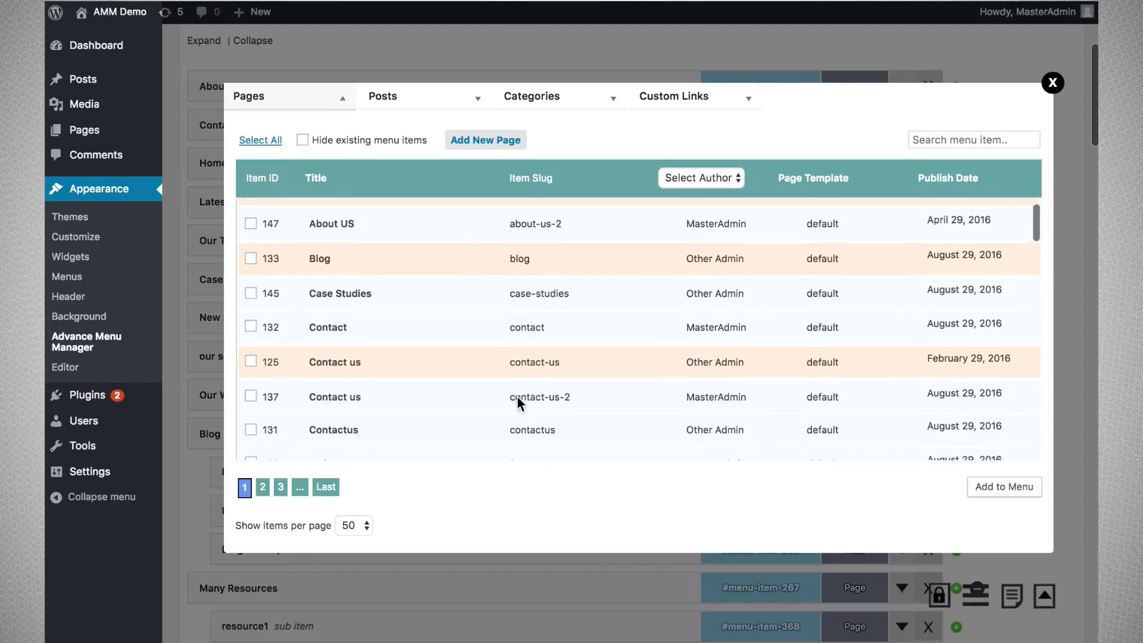
pyautogui.scroll(1, 517, 400)
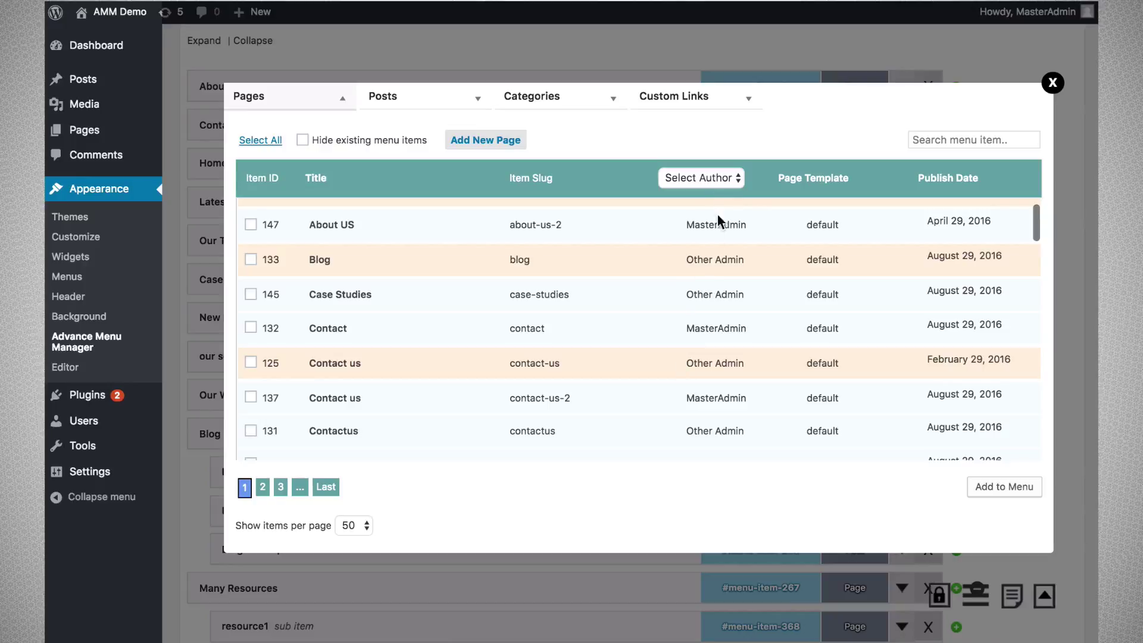
# - Filter pages by the Other Admin author and add Contactus to the menu
pyautogui.click(713, 177)
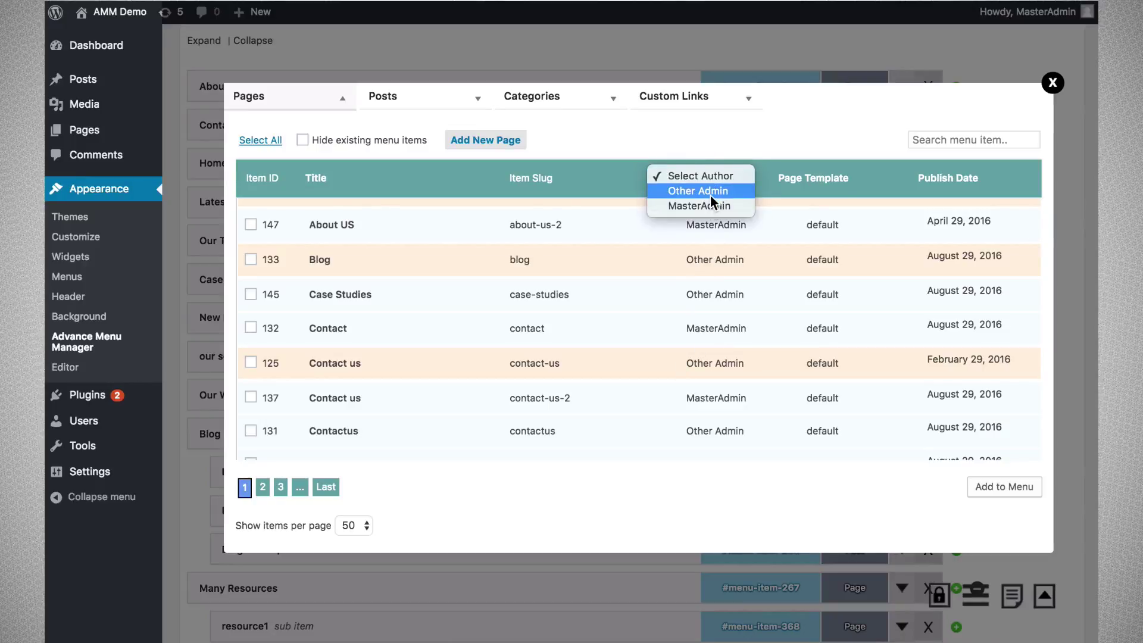
pyautogui.click(709, 195)
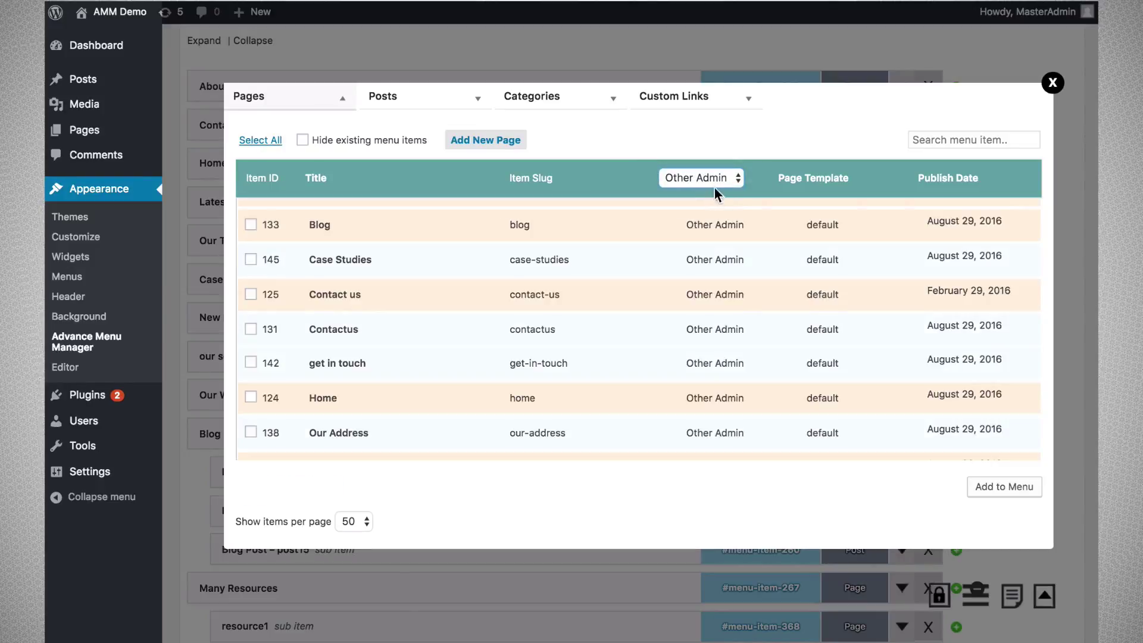
pyautogui.scroll(3, 676, 284)
pyautogui.scroll(-4, 675, 290)
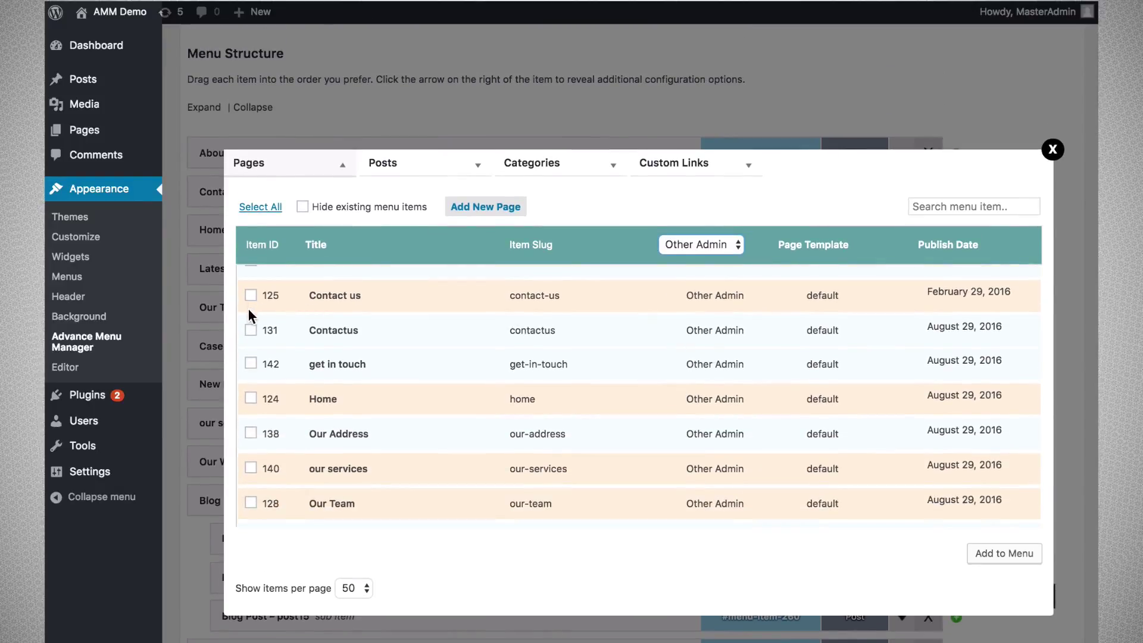
pyautogui.click(251, 331)
pyautogui.click(1011, 567)
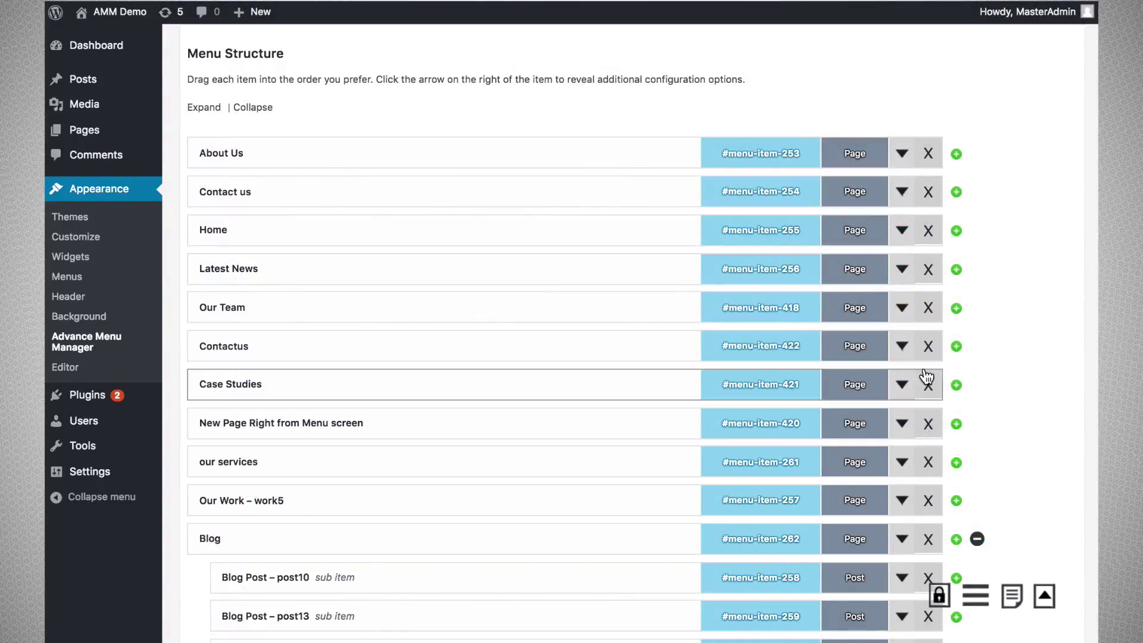
# - Reopen the pages list below Our Team with the author filter cleared, keeping 50 items per page
pyautogui.click(956, 309)
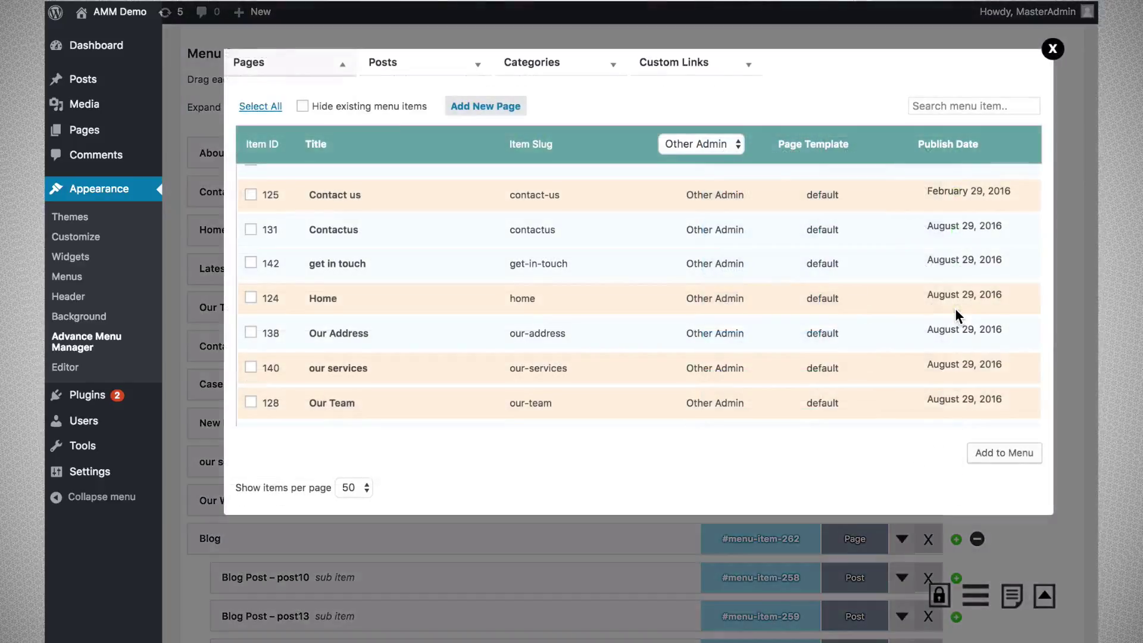
pyautogui.scroll(2, 638, 237)
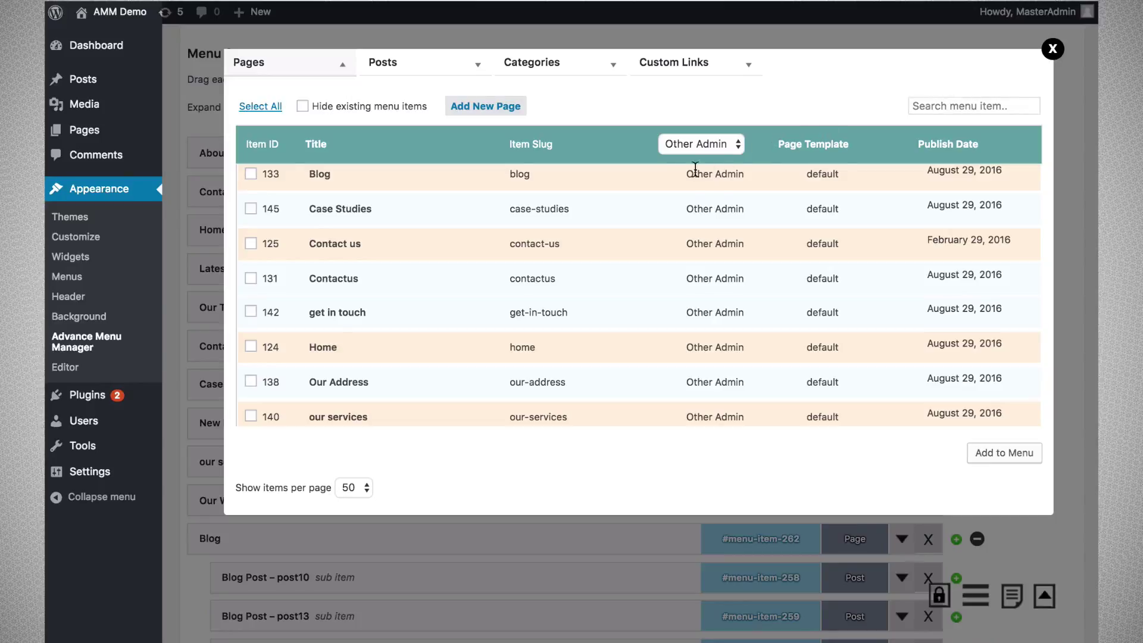
pyautogui.click(705, 139)
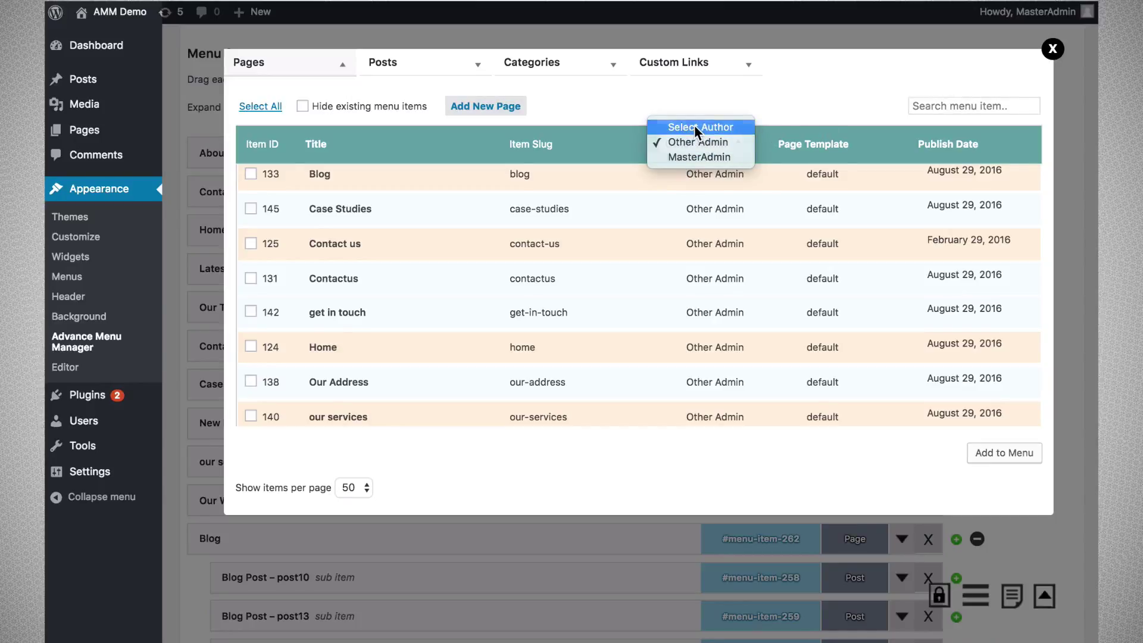
pyautogui.click(694, 127)
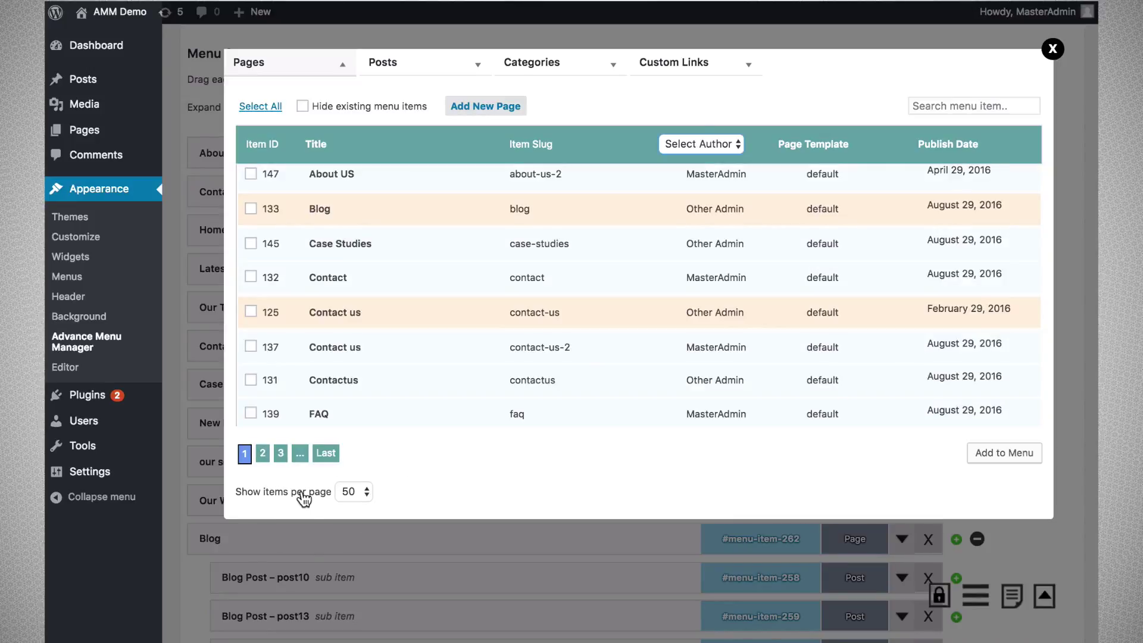
pyautogui.click(355, 492)
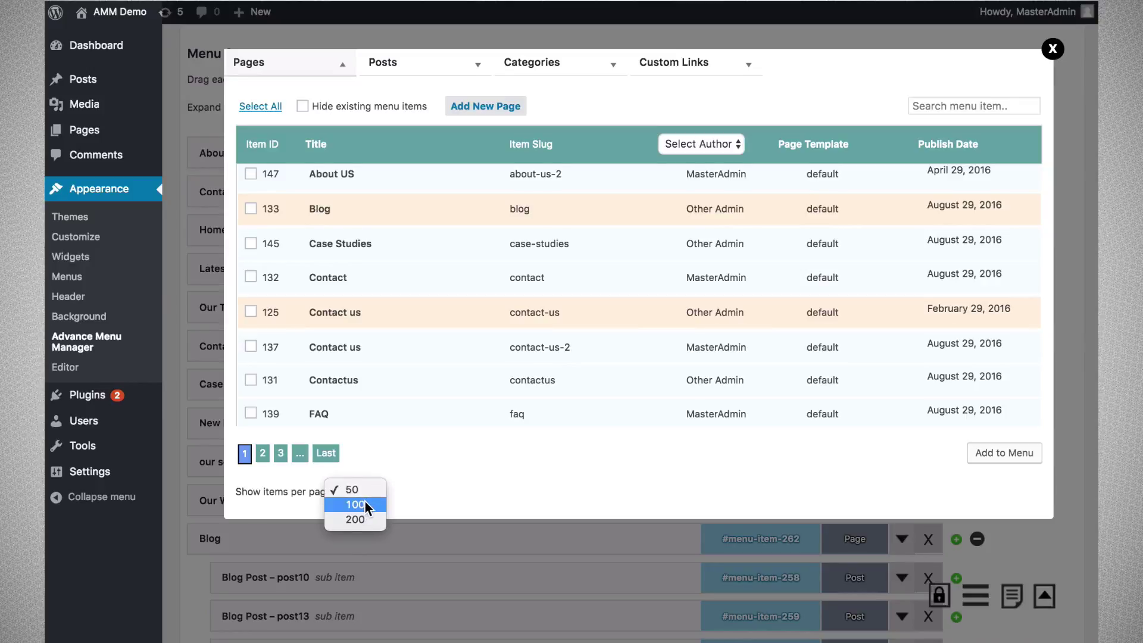
pyautogui.click(380, 496)
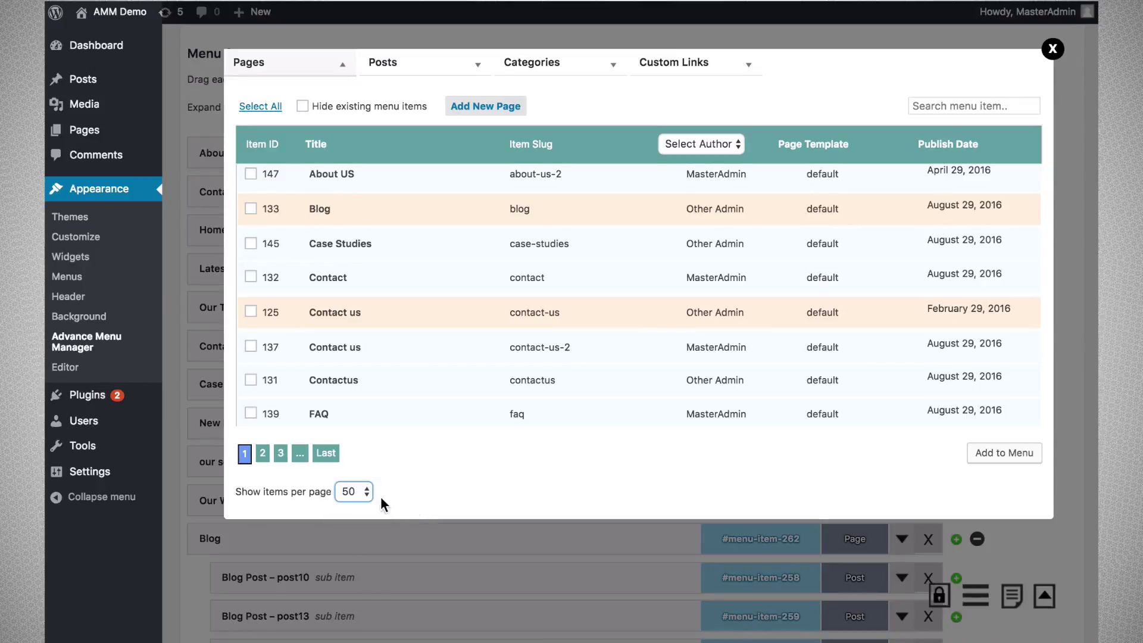
pyautogui.scroll(-10, 365, 360)
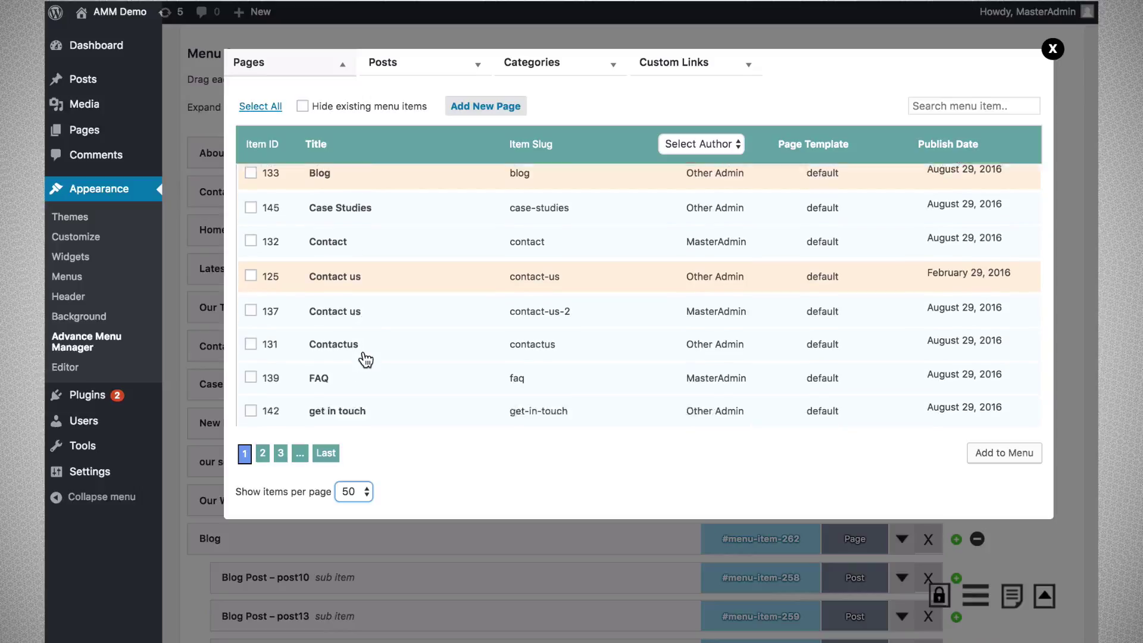
pyautogui.scroll(-8, 365, 360)
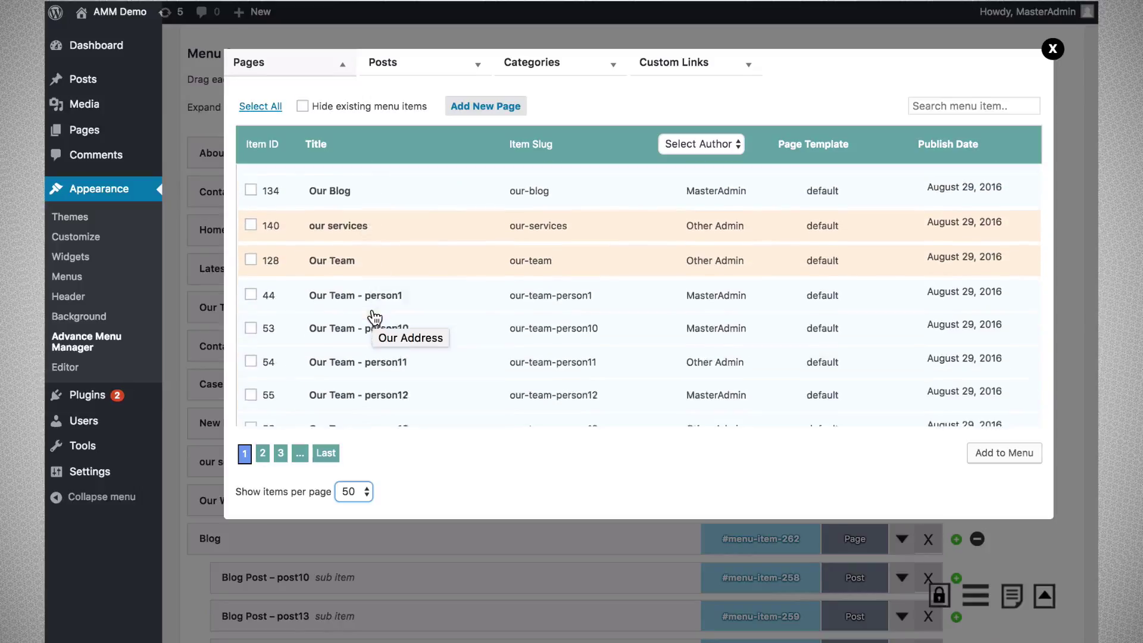
pyautogui.scroll(9, 375, 314)
pyautogui.scroll(5, 369, 317)
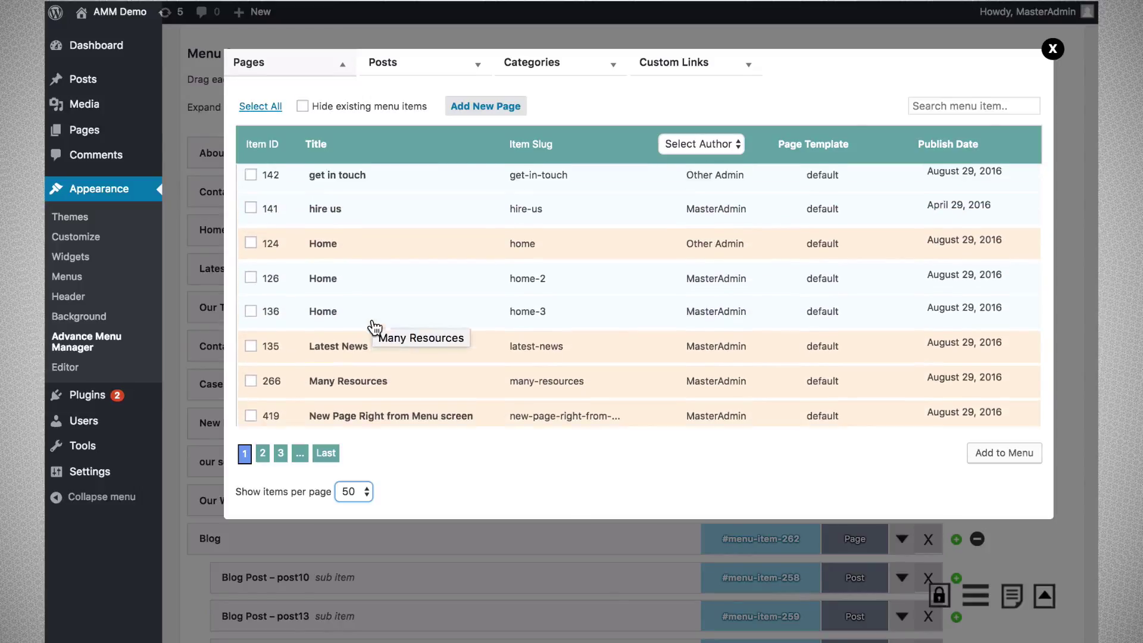
pyautogui.click(268, 114)
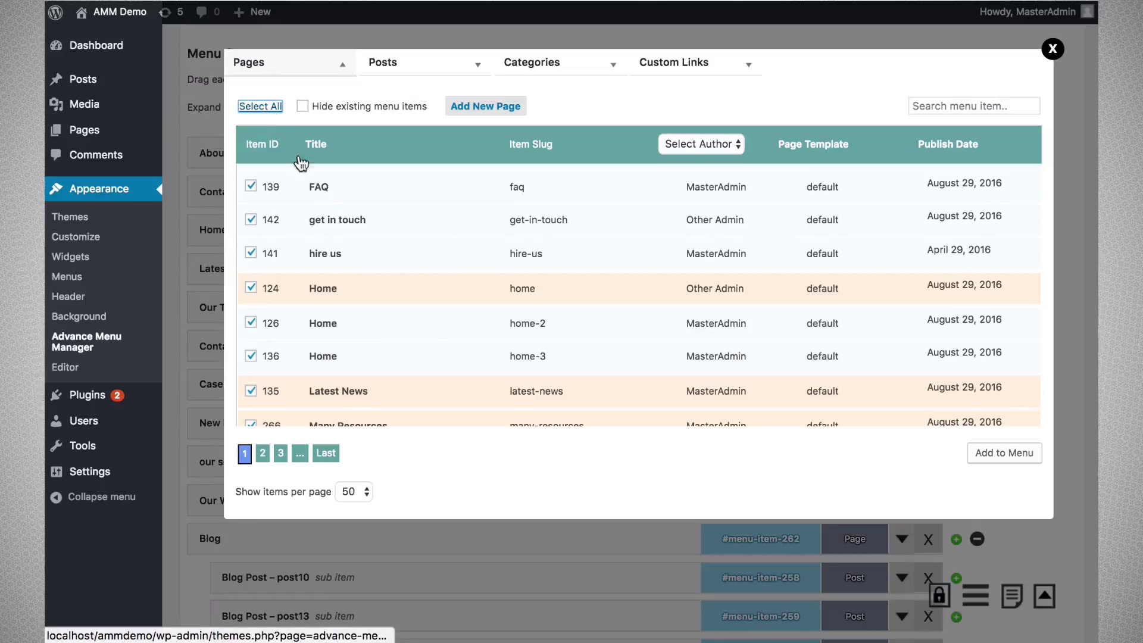
pyautogui.scroll(-1, 383, 363)
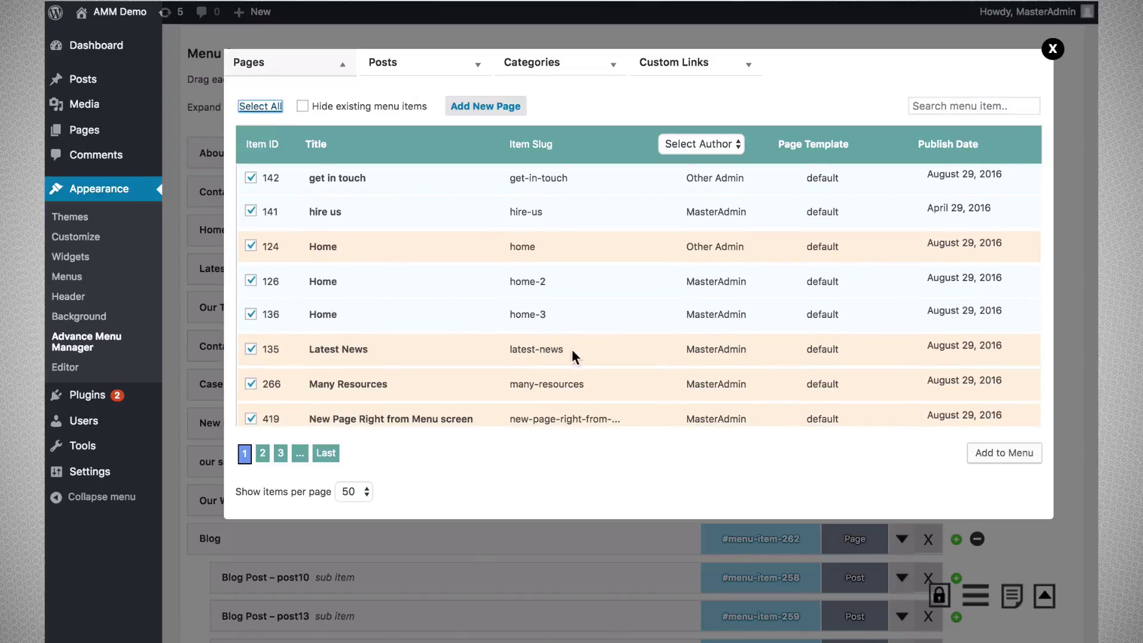
pyautogui.scroll(-10, 549, 327)
pyautogui.scroll(-1, 535, 376)
pyautogui.click(251, 107)
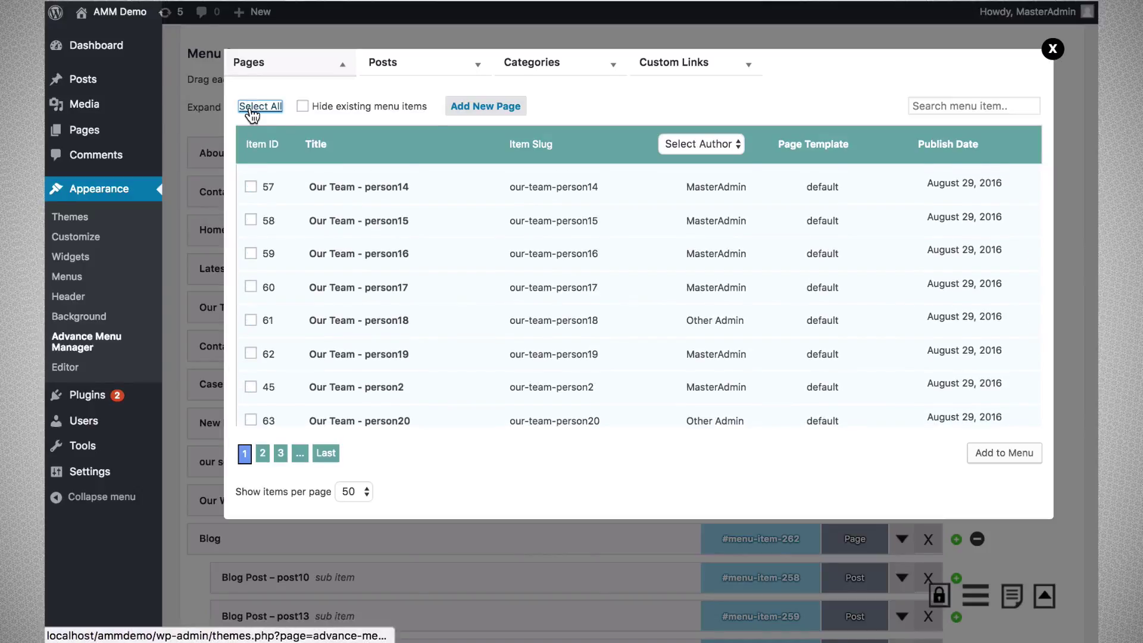
pyautogui.scroll(4, 409, 301)
pyautogui.scroll(6, 408, 297)
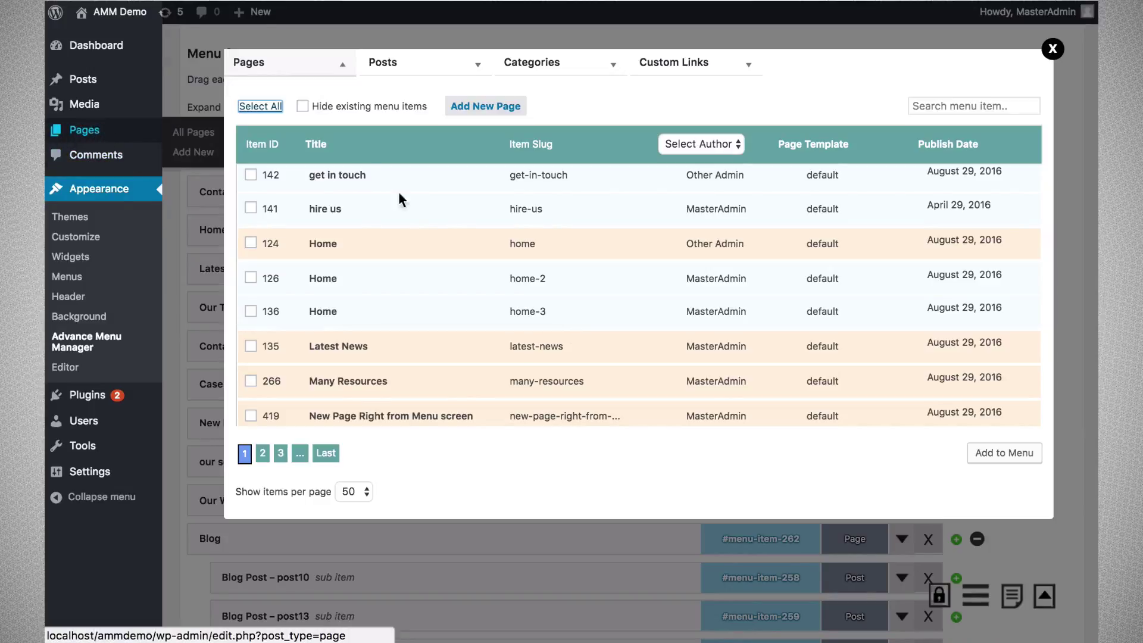
pyautogui.moveTo(93, 138)
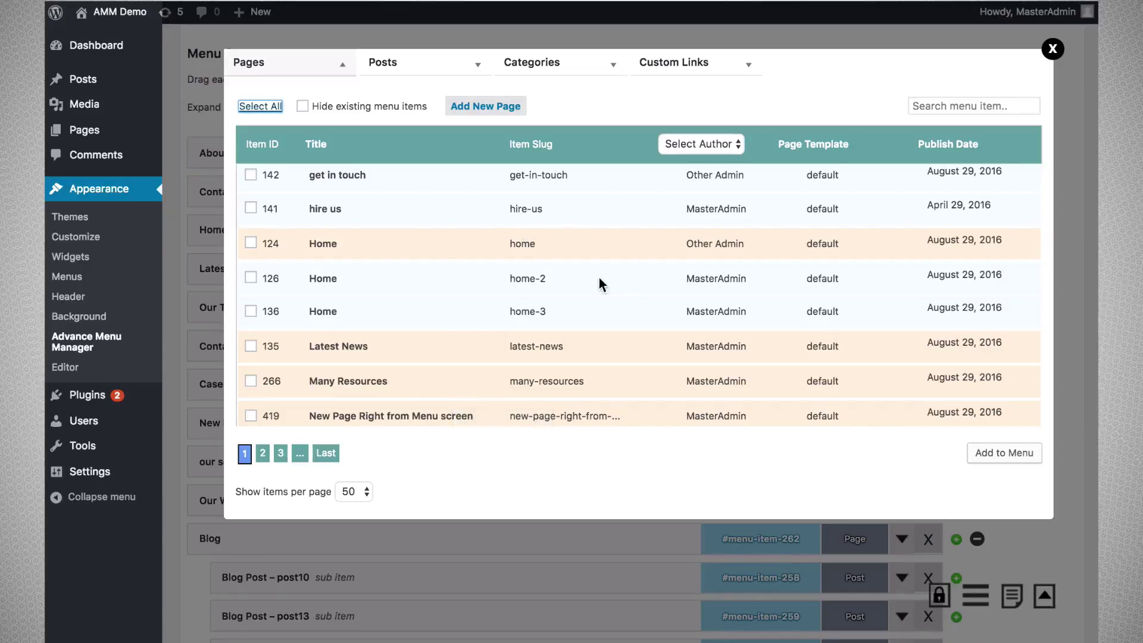
# - Create a new page titled 'NewPage From Menu' with content 'Sample Content'
pyautogui.click(497, 112)
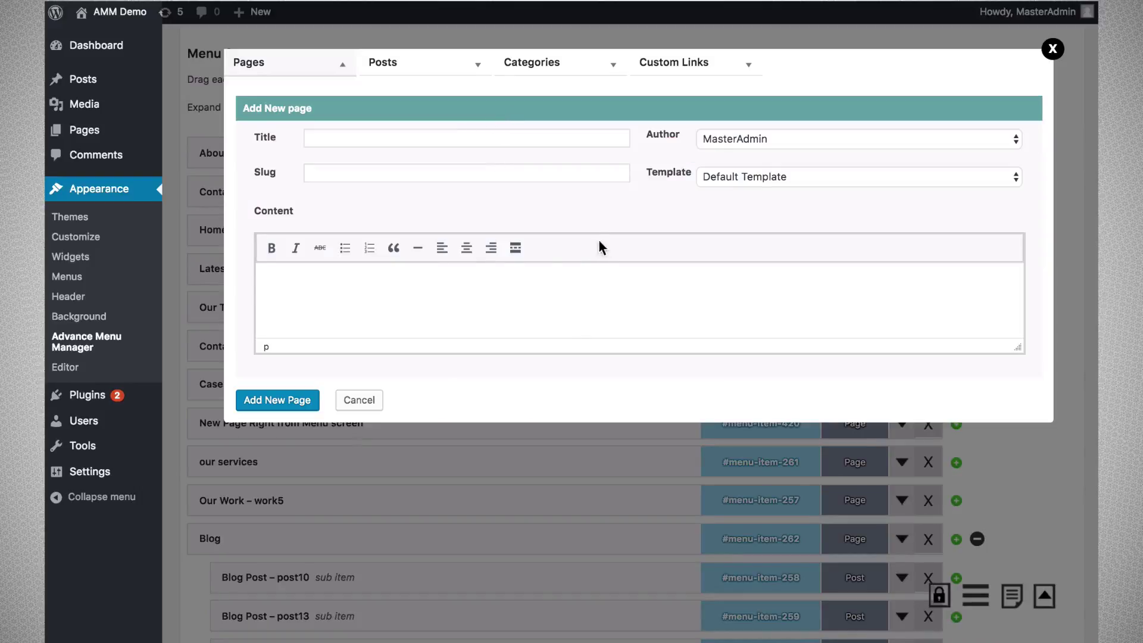
pyautogui.click(466, 141)
pyautogui.write('NewPage From Menu')
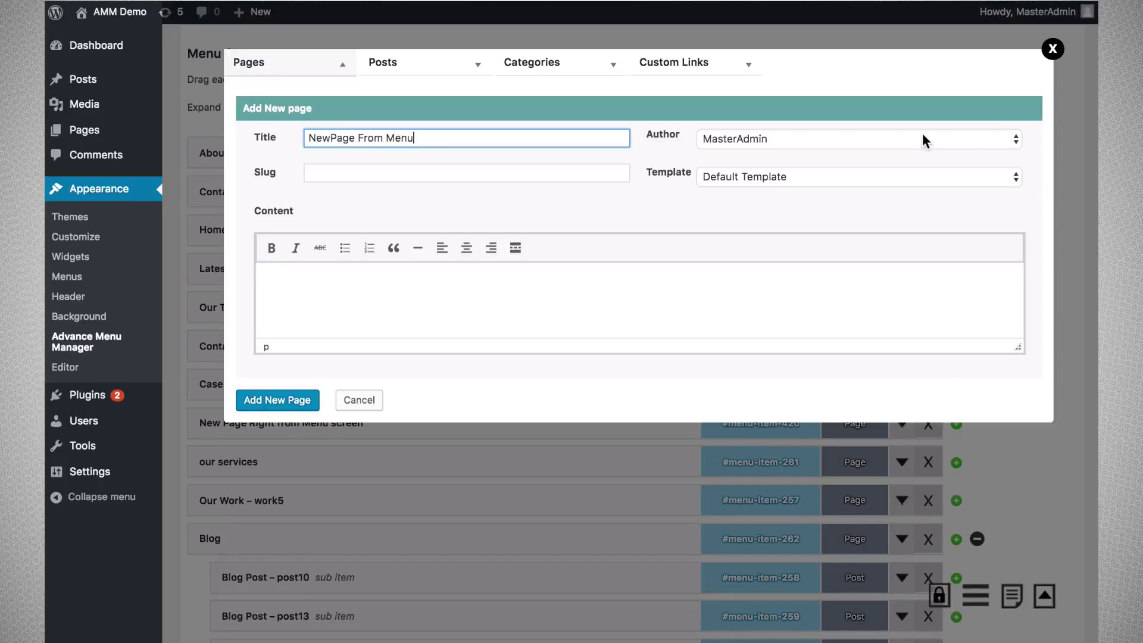
pyautogui.click(355, 321)
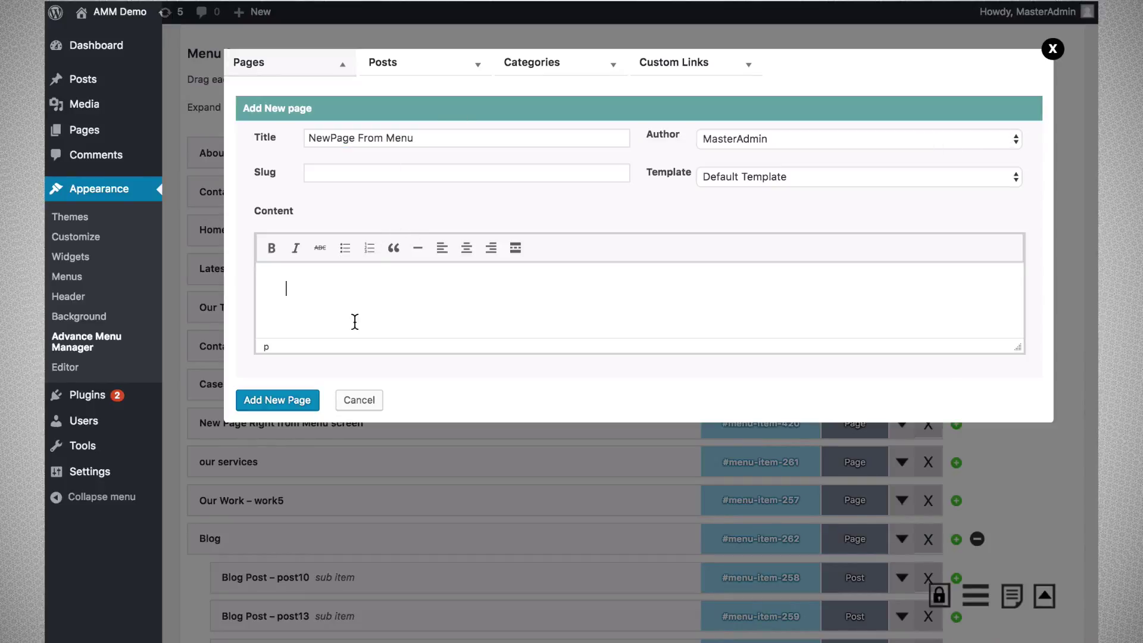
pyautogui.write('Sample Content')
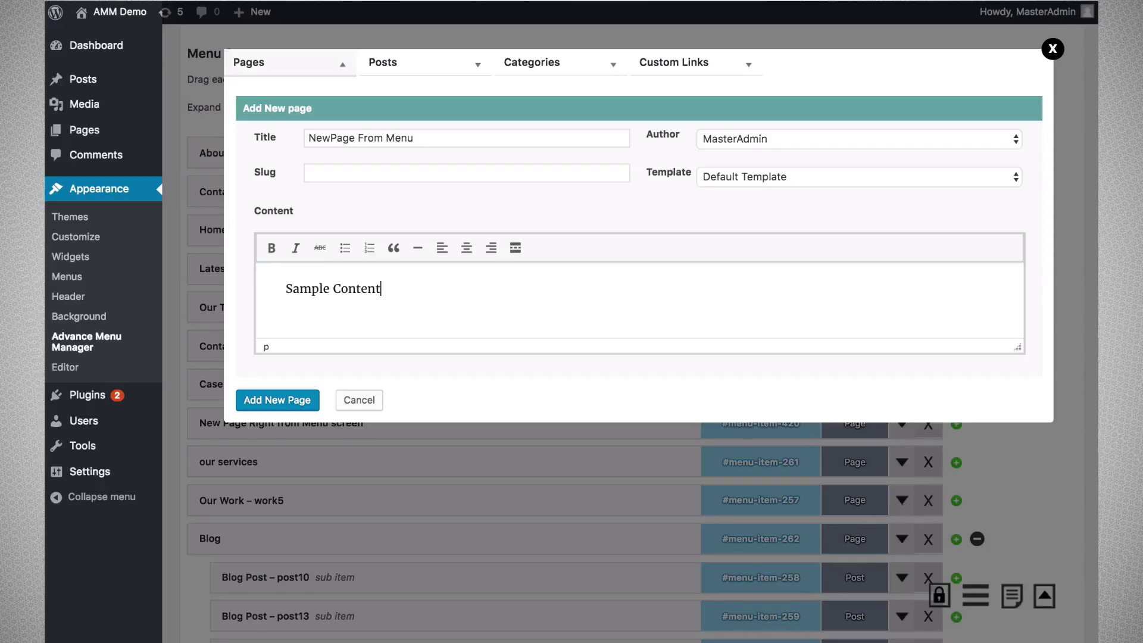
pyautogui.click(269, 405)
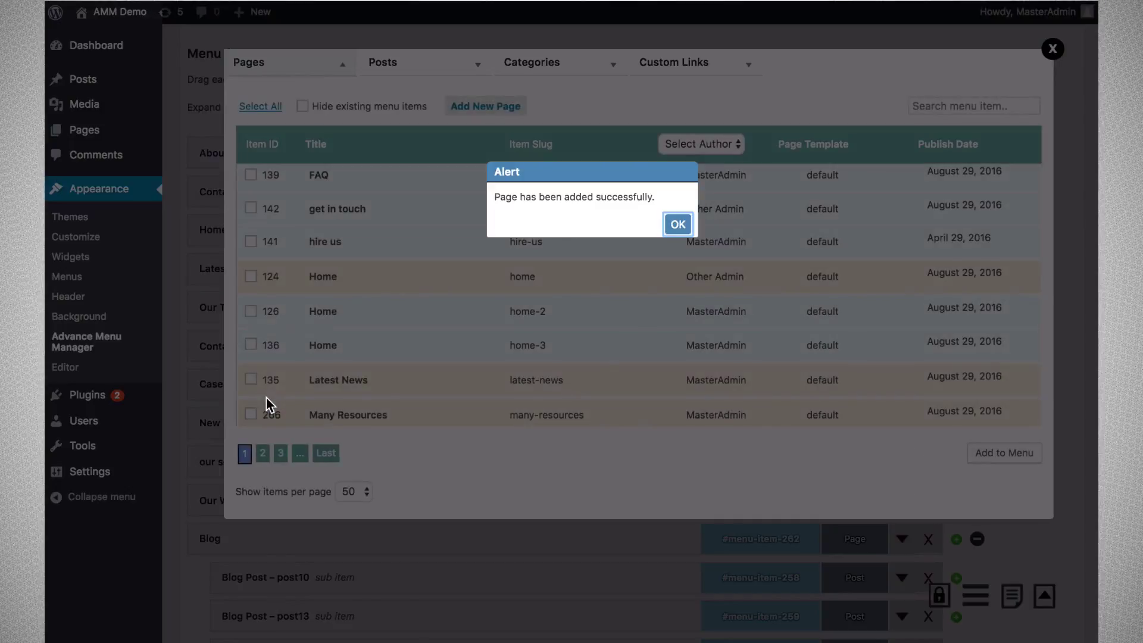
pyautogui.click(681, 235)
# - Add NewPage From Menu to the Main Menu and save the menu
pyautogui.scroll(3, 569, 265)
pyautogui.scroll(5, 570, 264)
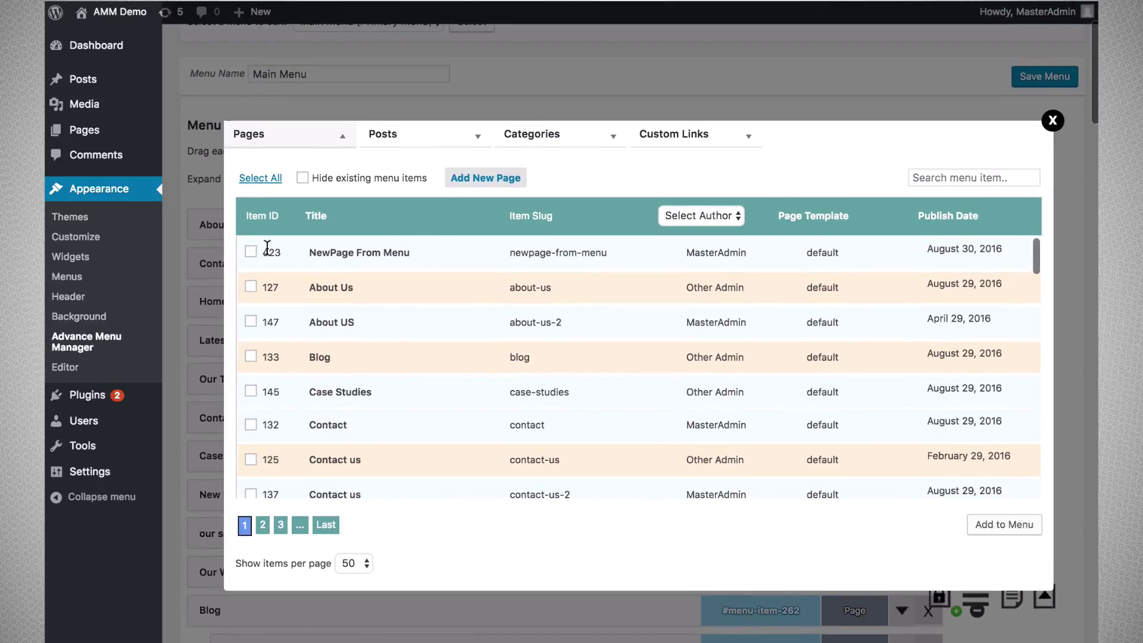
pyautogui.click(250, 251)
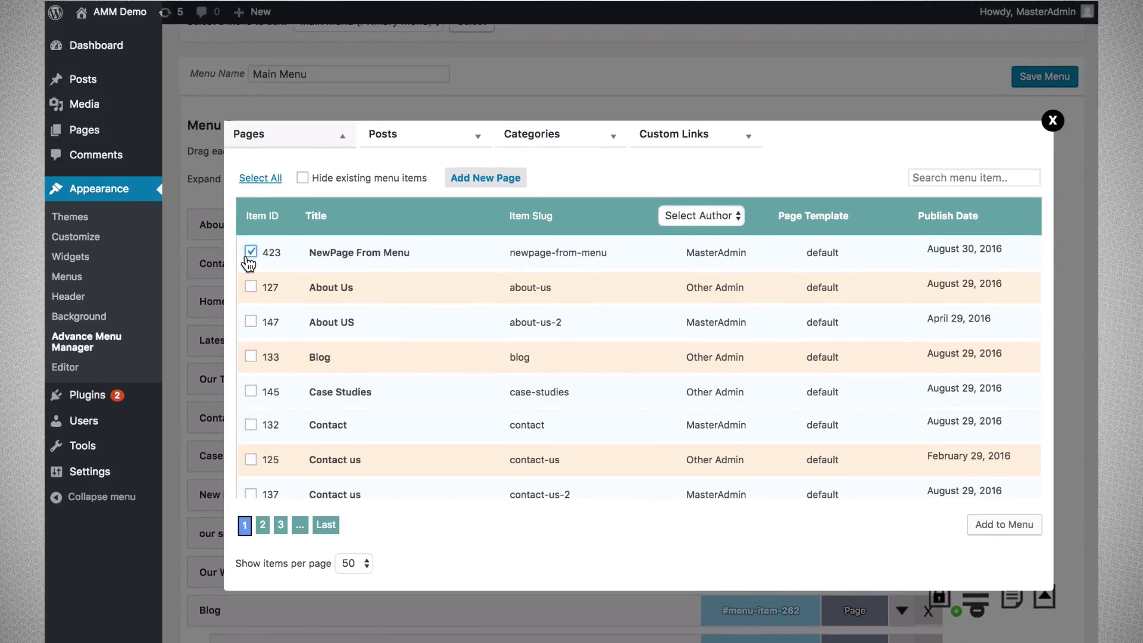
pyautogui.click(1006, 534)
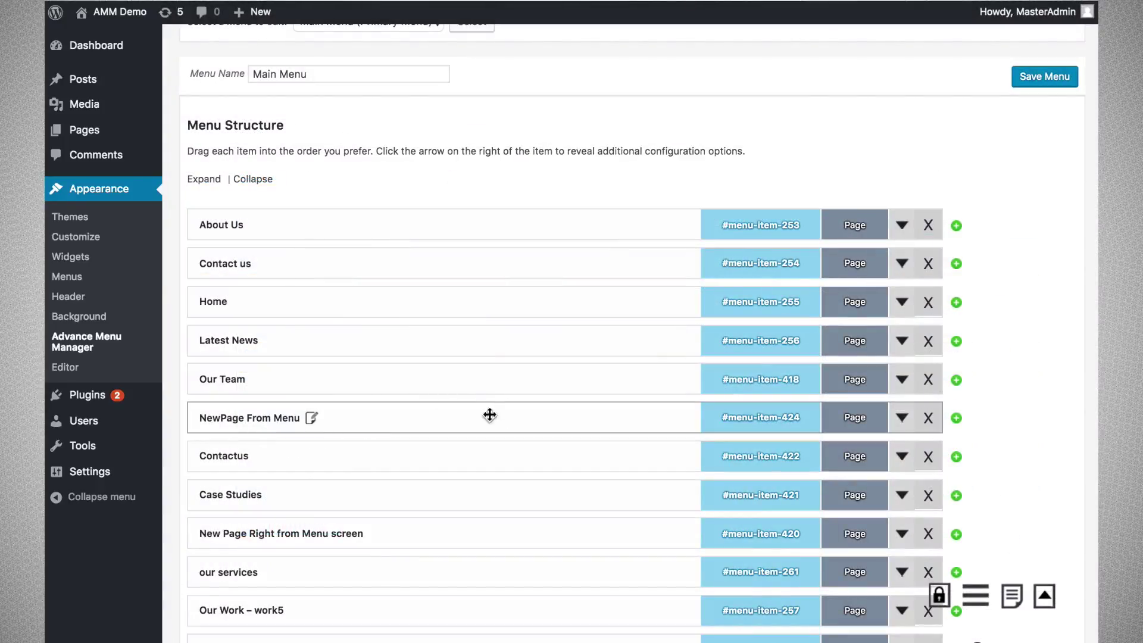
pyautogui.scroll(2, 707, 286)
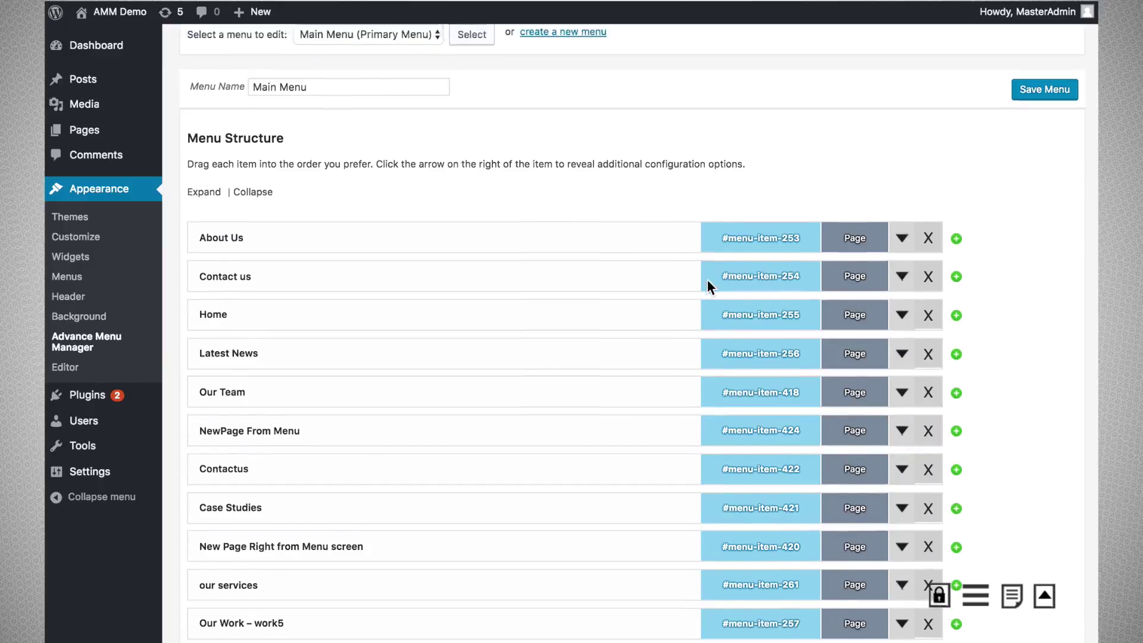
pyautogui.click(1041, 141)
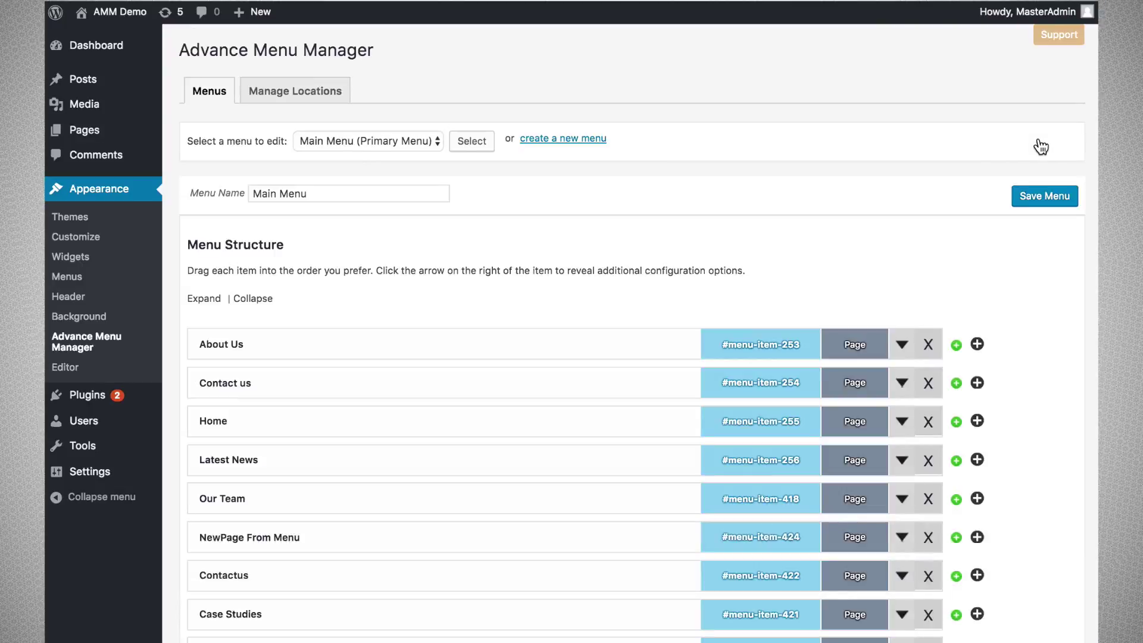
pyautogui.moveTo(90, 15)
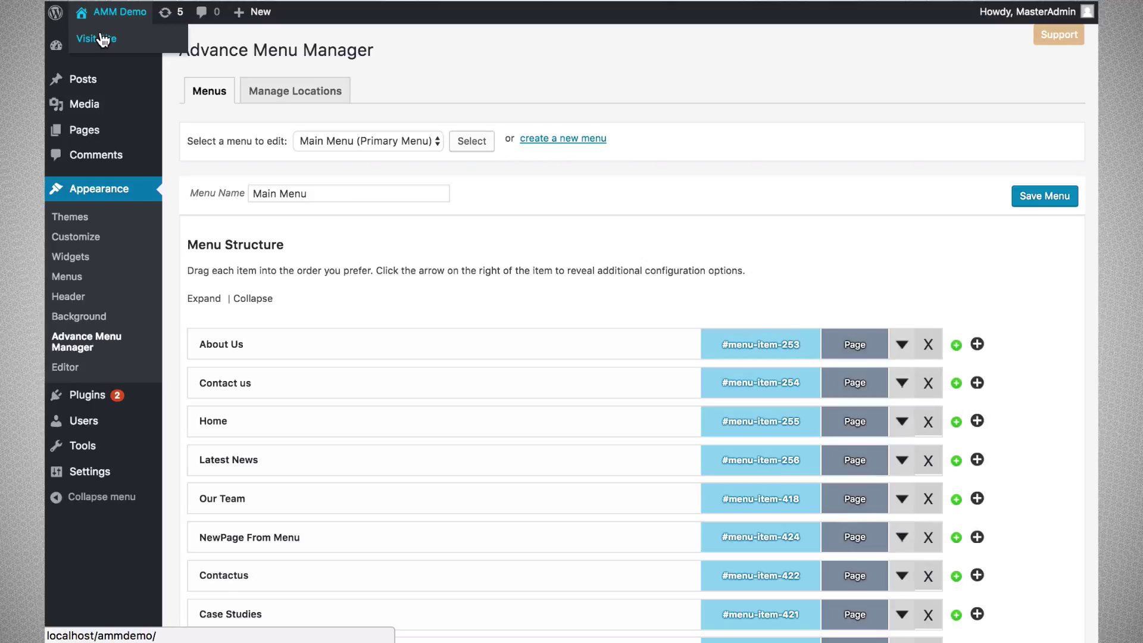
# - Visit the live site and open NewPage From Menu from its navigation to view 'Sample Content'
pyautogui.click(103, 40)
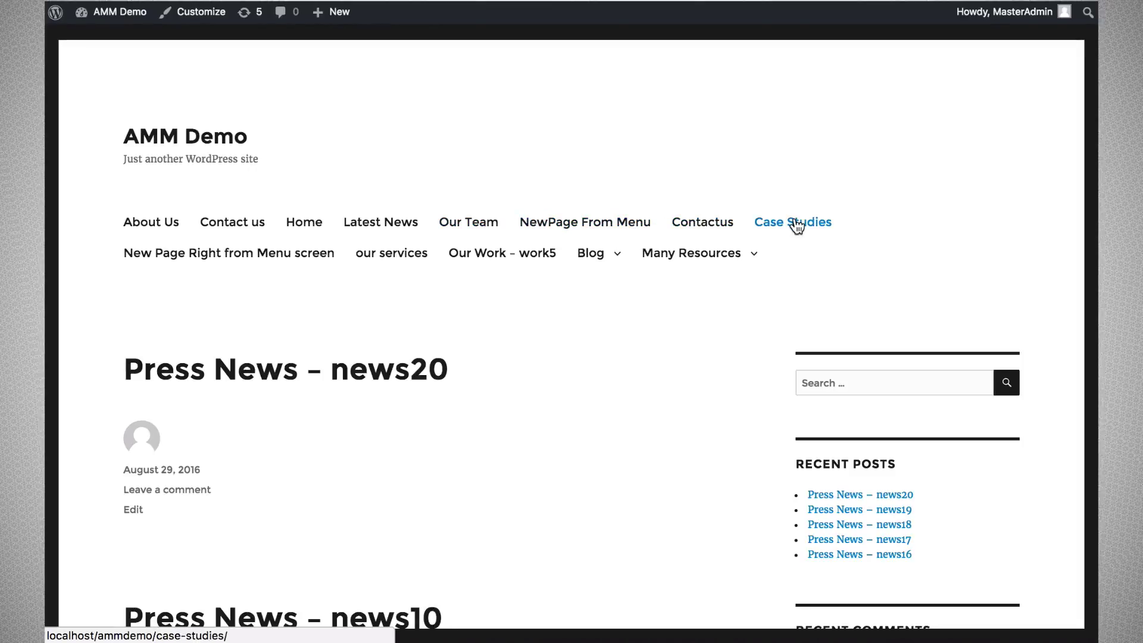
pyautogui.click(617, 226)
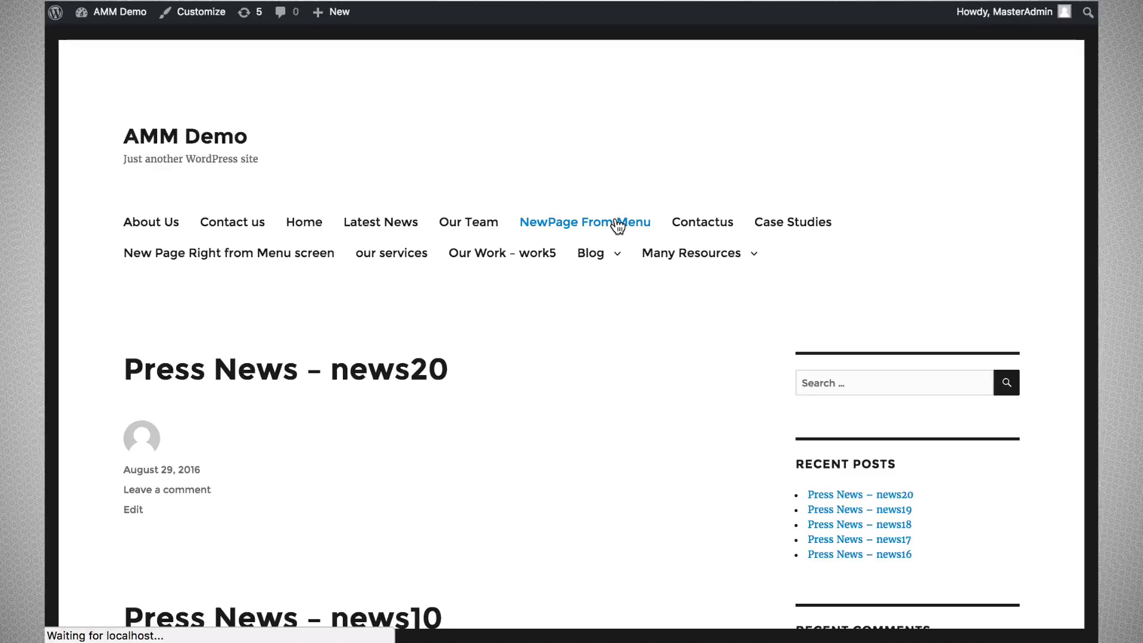
pyautogui.moveTo(617, 253)
pyautogui.scroll(-1, 618, 364)
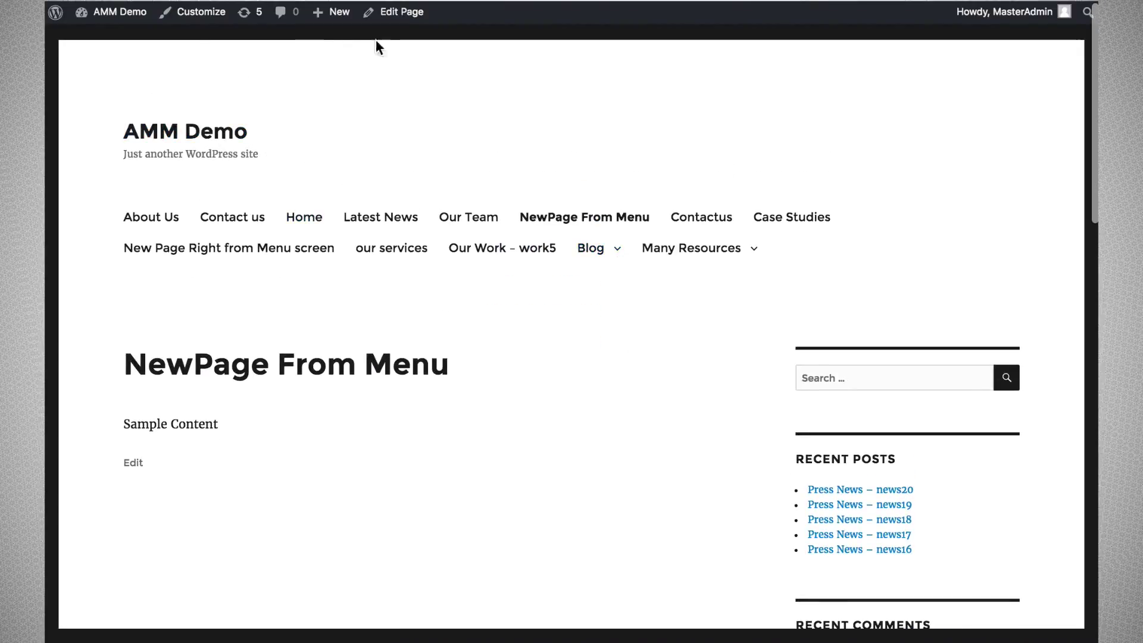
pyautogui.moveTo(101, 24)
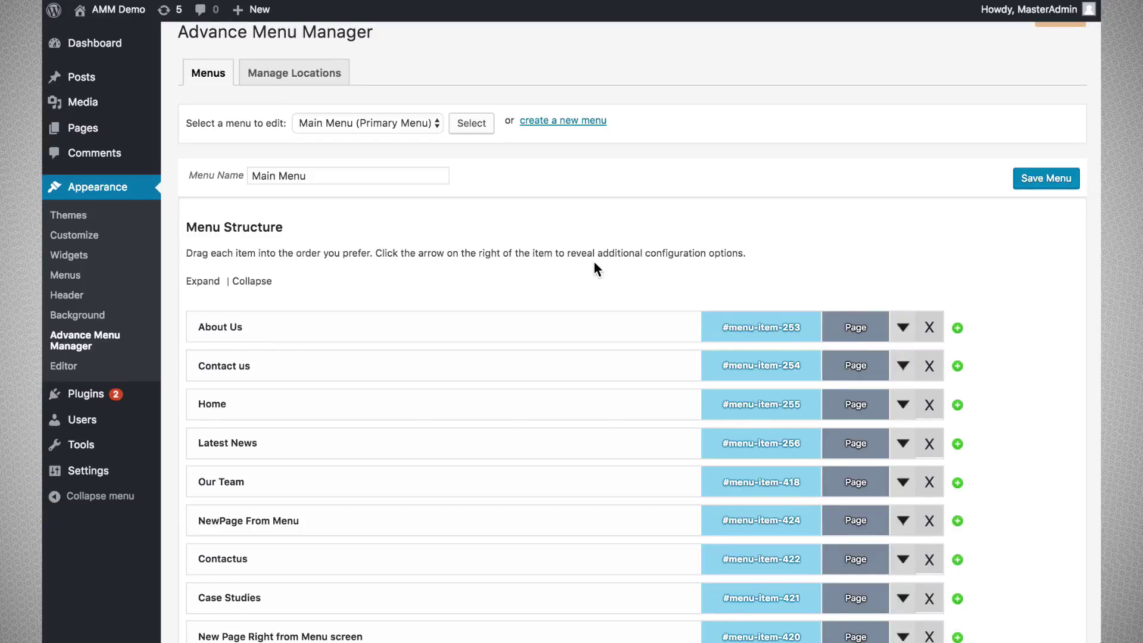
pyautogui.scroll(-1, 441, 211)
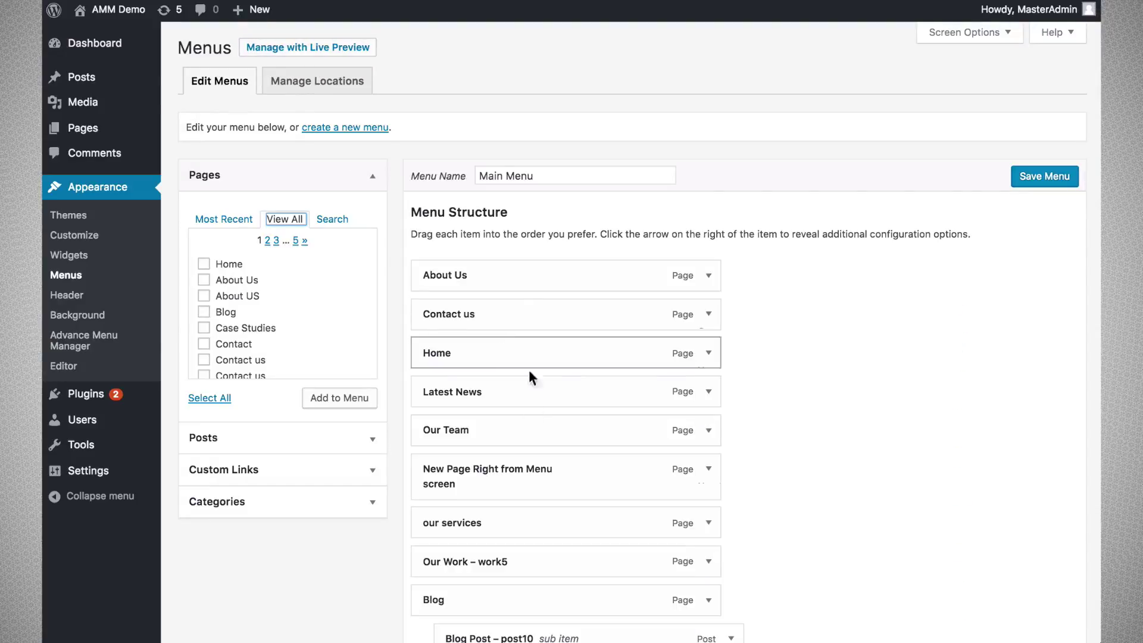
pyautogui.scroll(-1, 532, 417)
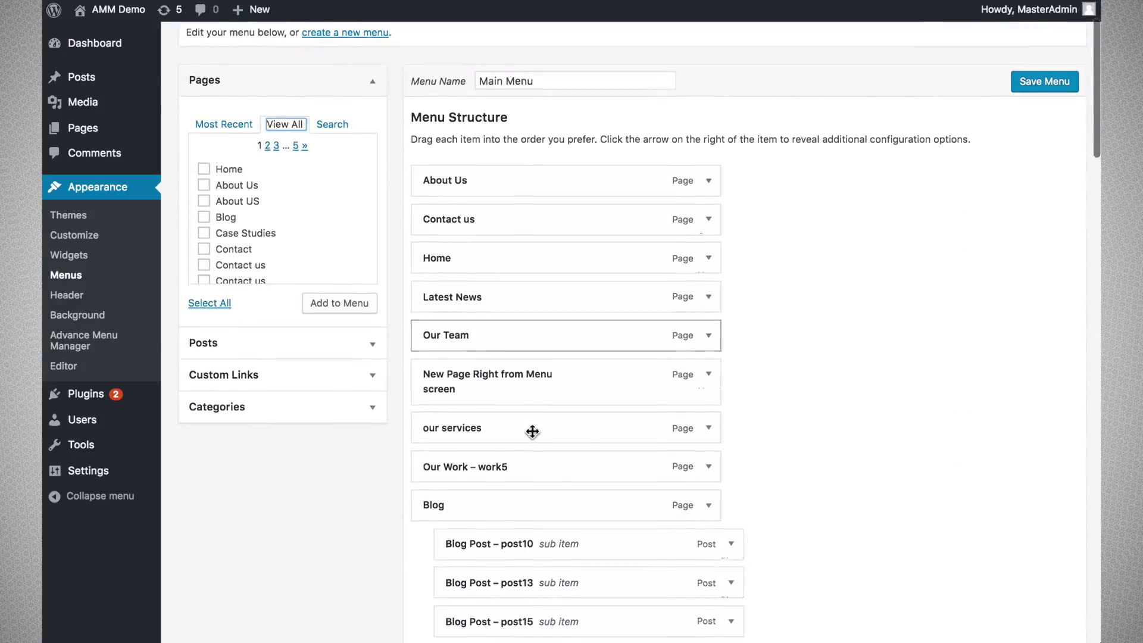
pyautogui.scroll(1, 532, 432)
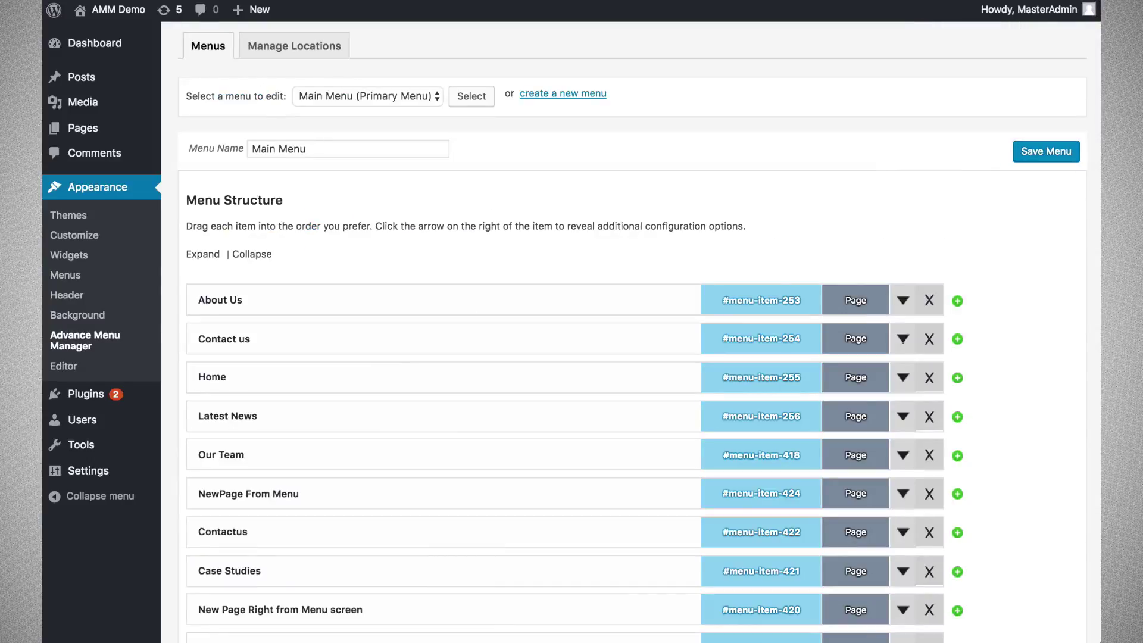
# - Scroll below the menu items to view the seven revisions, lock setting and shortcode
pyautogui.scroll(-10, 609, 325)
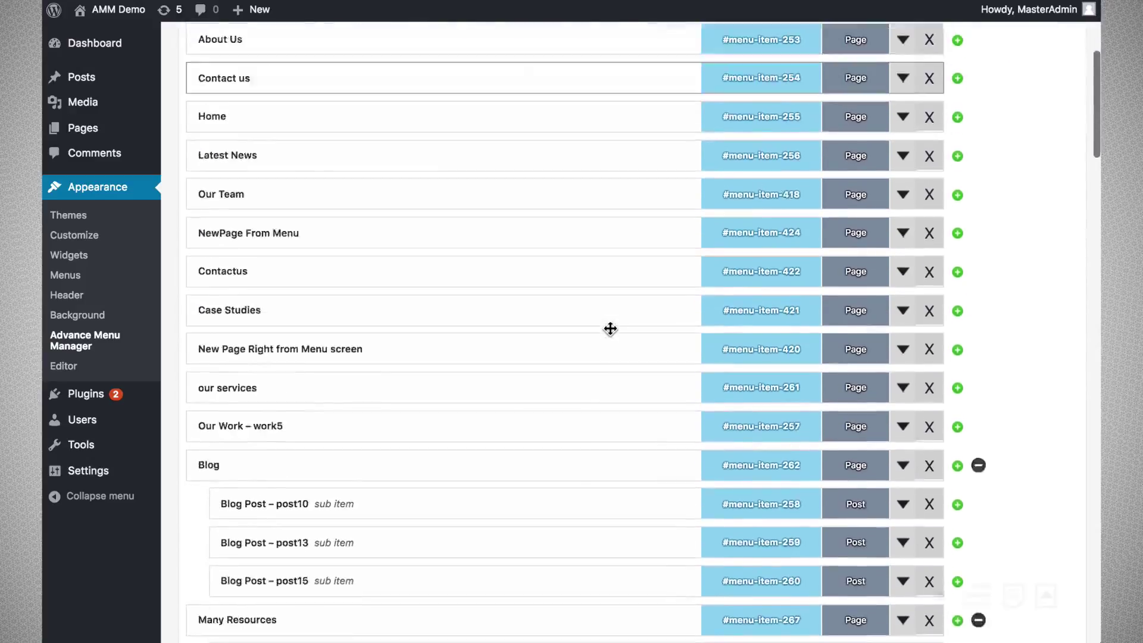
pyautogui.scroll(-11, 611, 329)
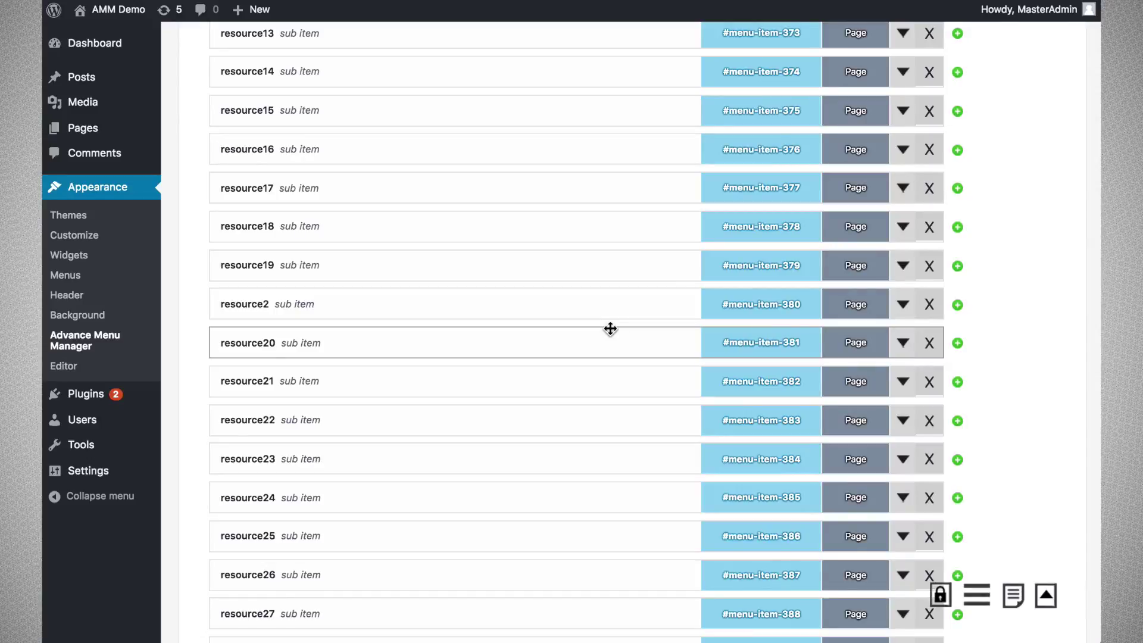
pyautogui.scroll(-15, 610, 329)
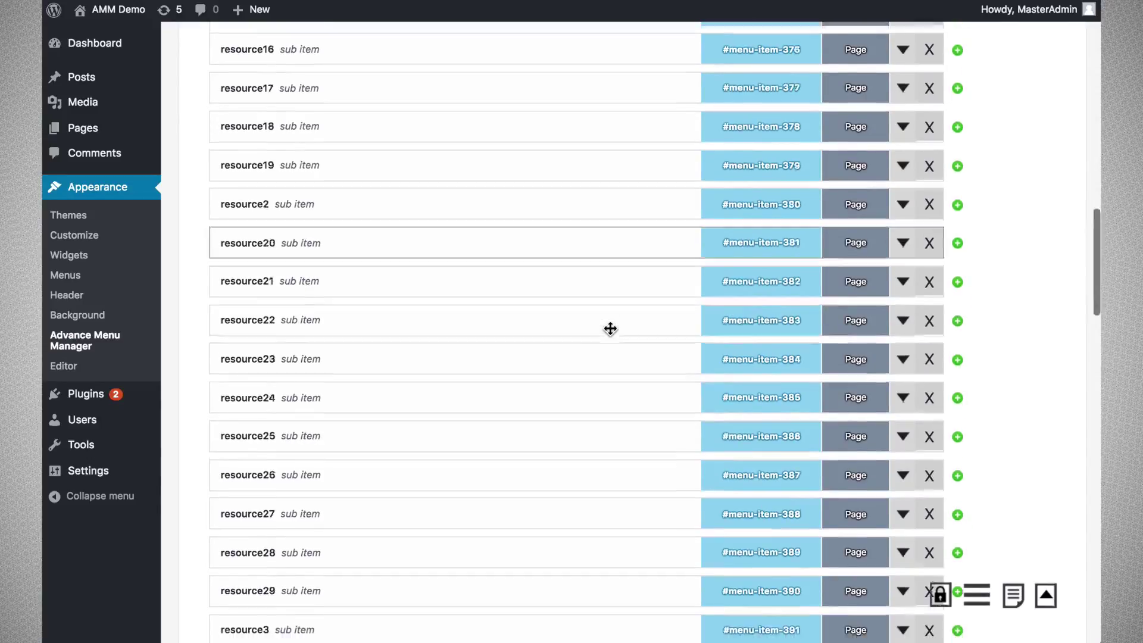
pyautogui.scroll(8, 611, 329)
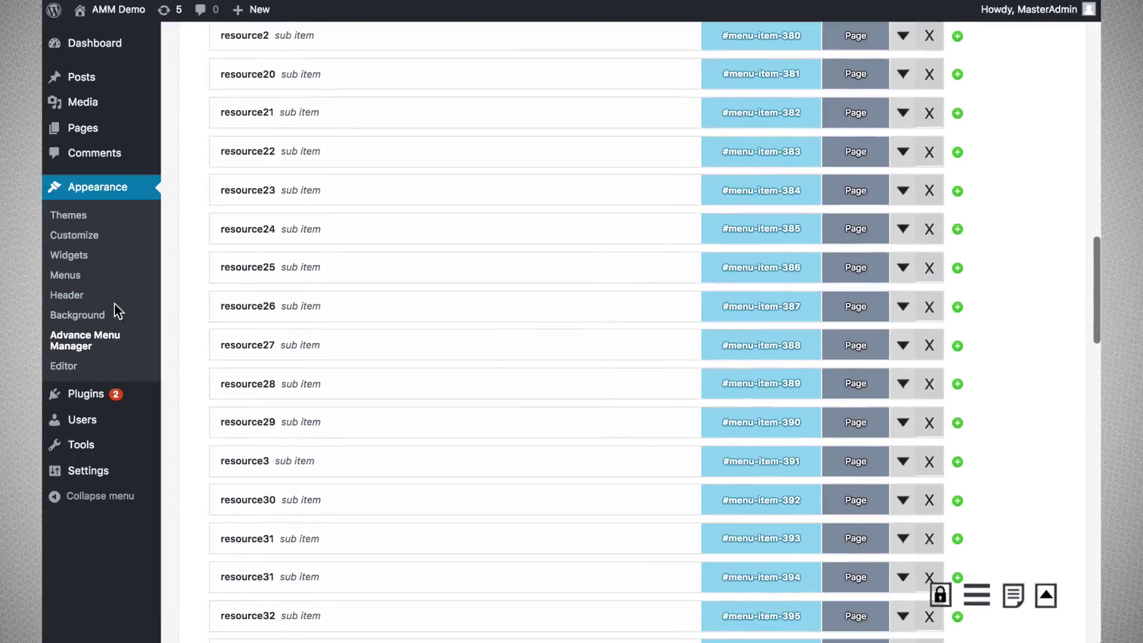
pyautogui.scroll(-20, 314, 395)
pyautogui.scroll(-5, 339, 413)
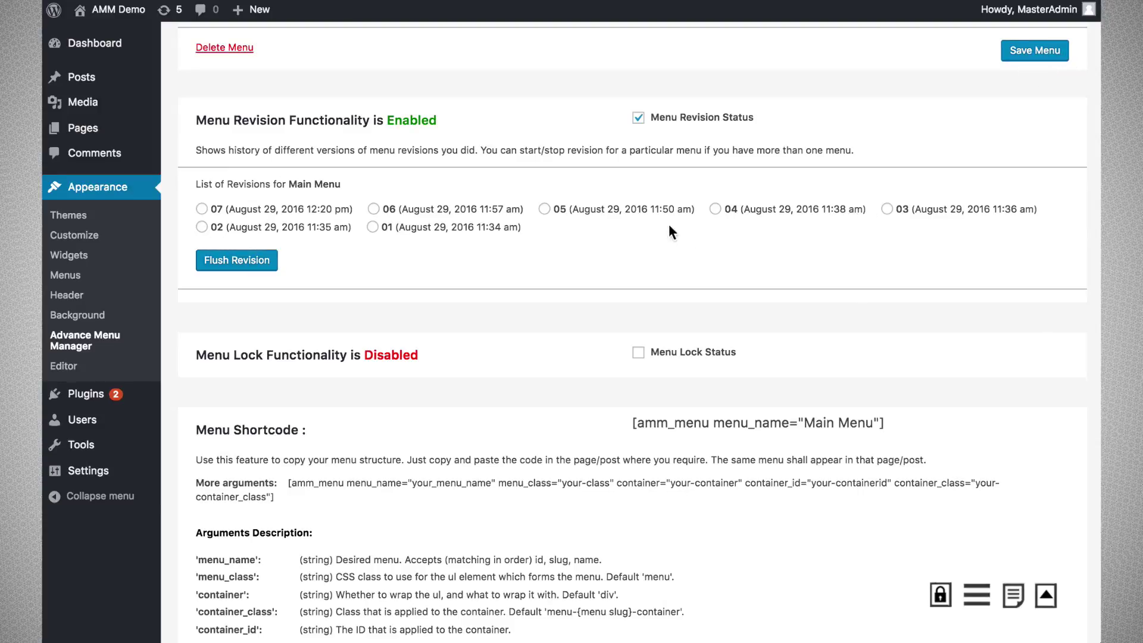
pyautogui.scroll(5, 524, 184)
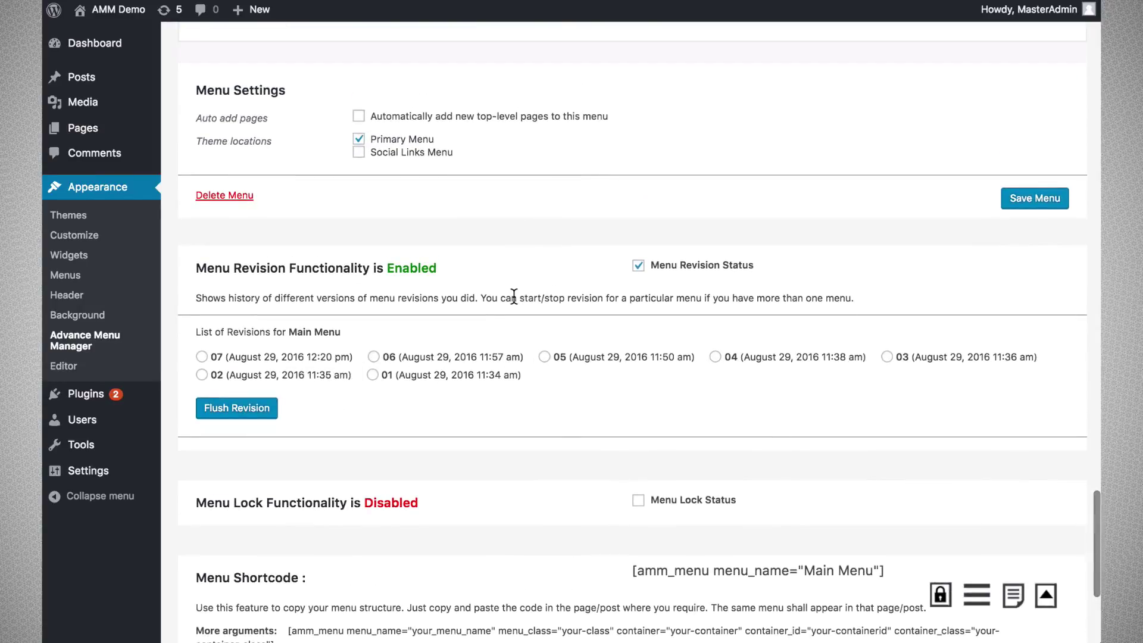
pyautogui.scroll(2, 513, 295)
pyautogui.scroll(1, 516, 304)
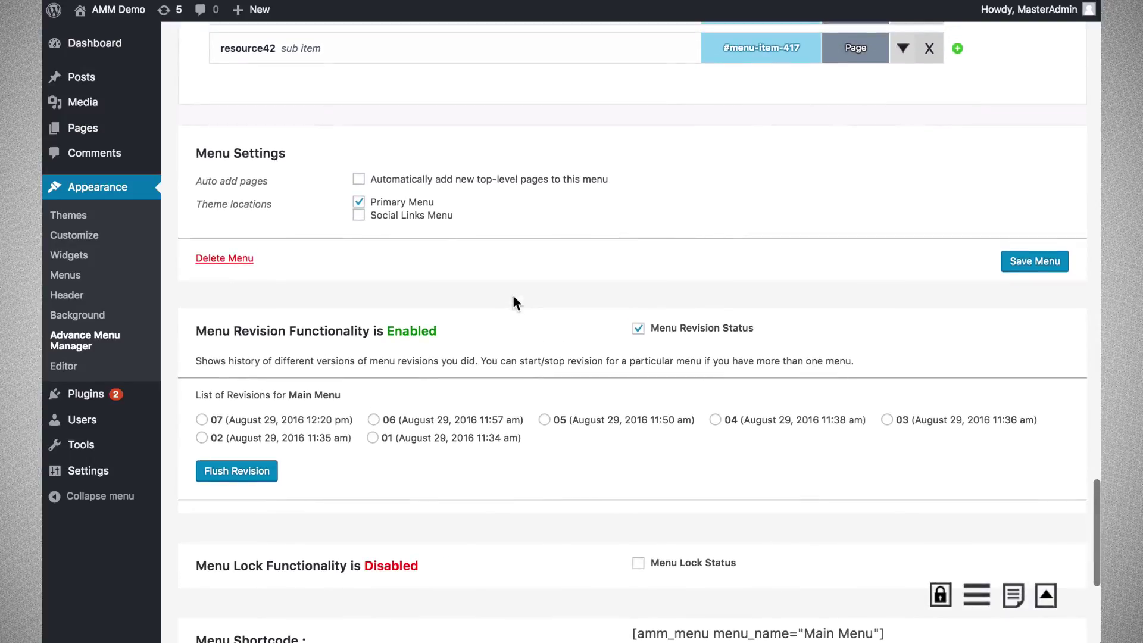
pyautogui.scroll(20, 516, 303)
pyautogui.scroll(20, 516, 304)
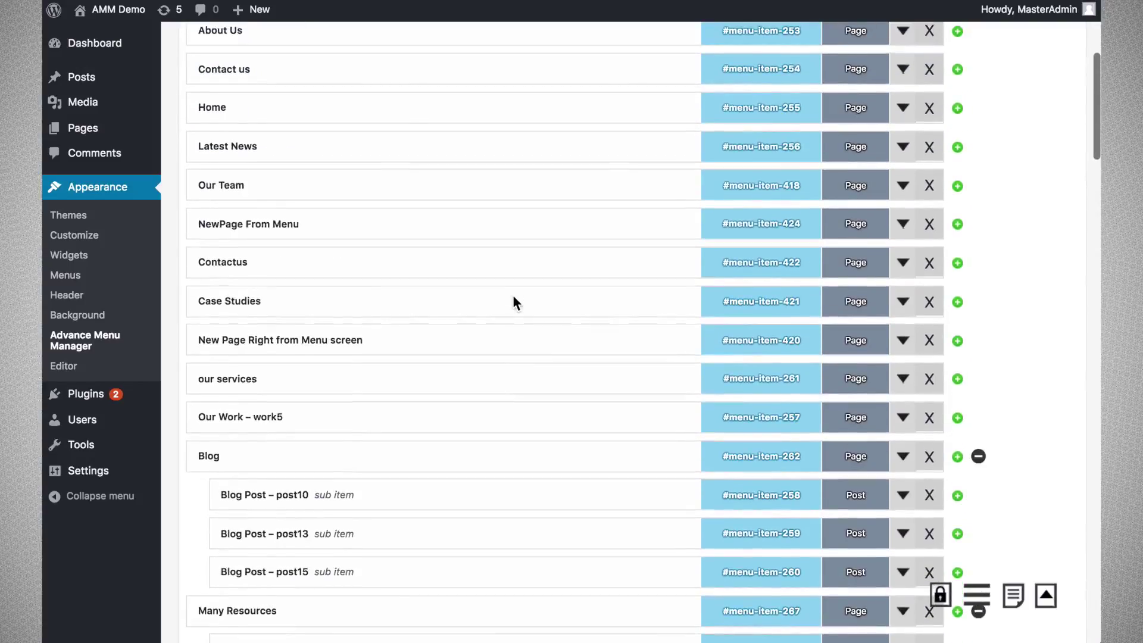
pyautogui.scroll(5, 516, 301)
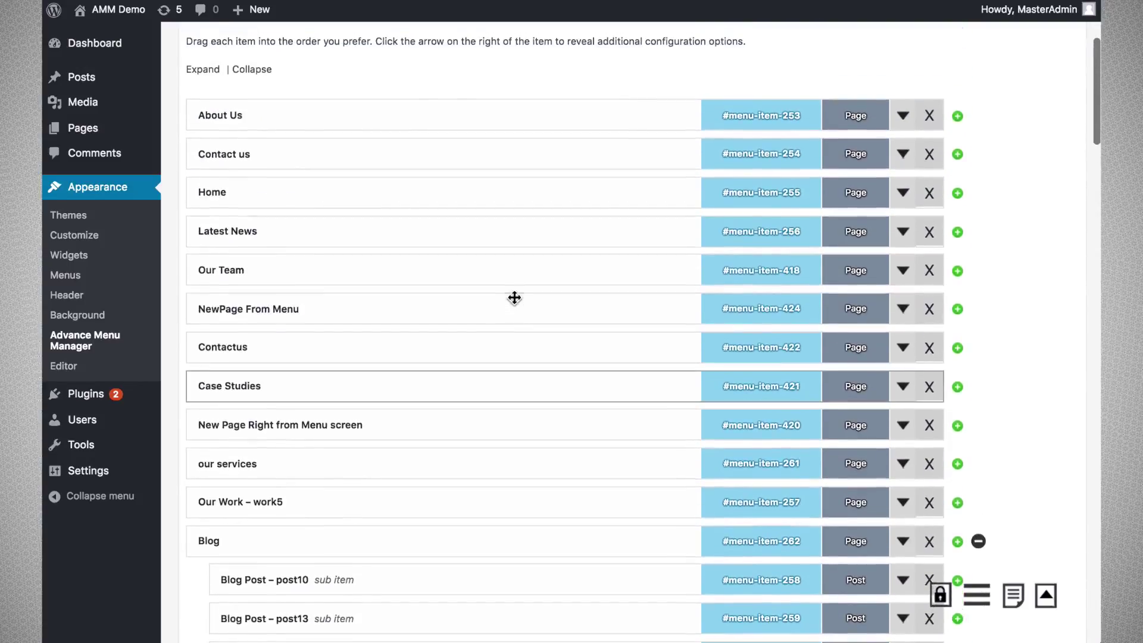
# - Add the FAQ page to the menu directly after Contactus
pyautogui.click(957, 349)
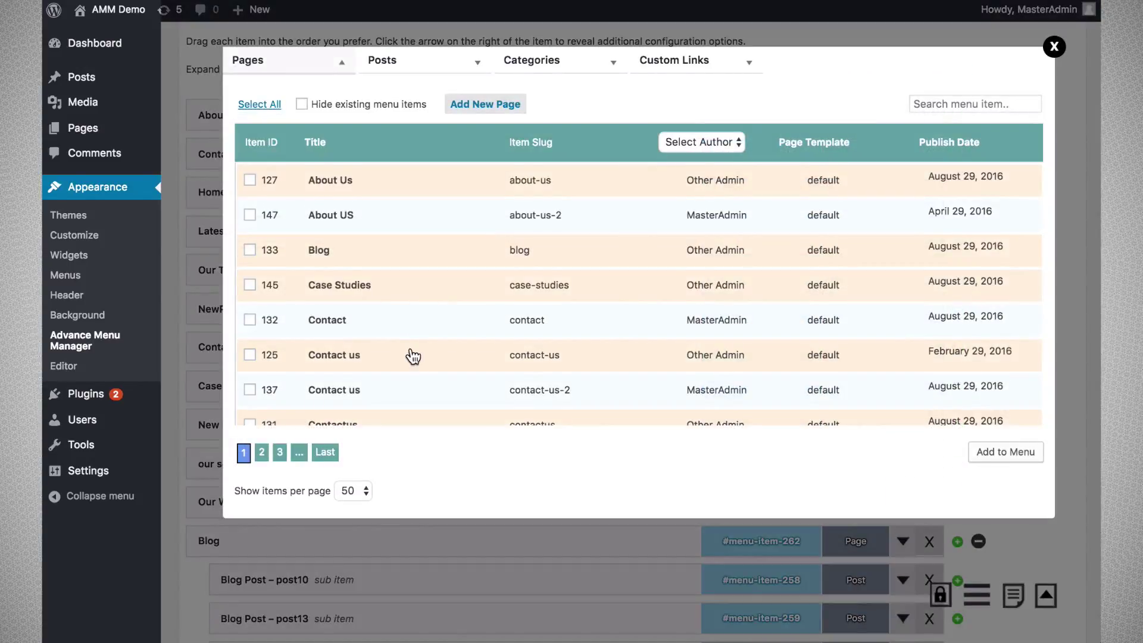
pyautogui.scroll(-5, 412, 356)
pyautogui.click(250, 292)
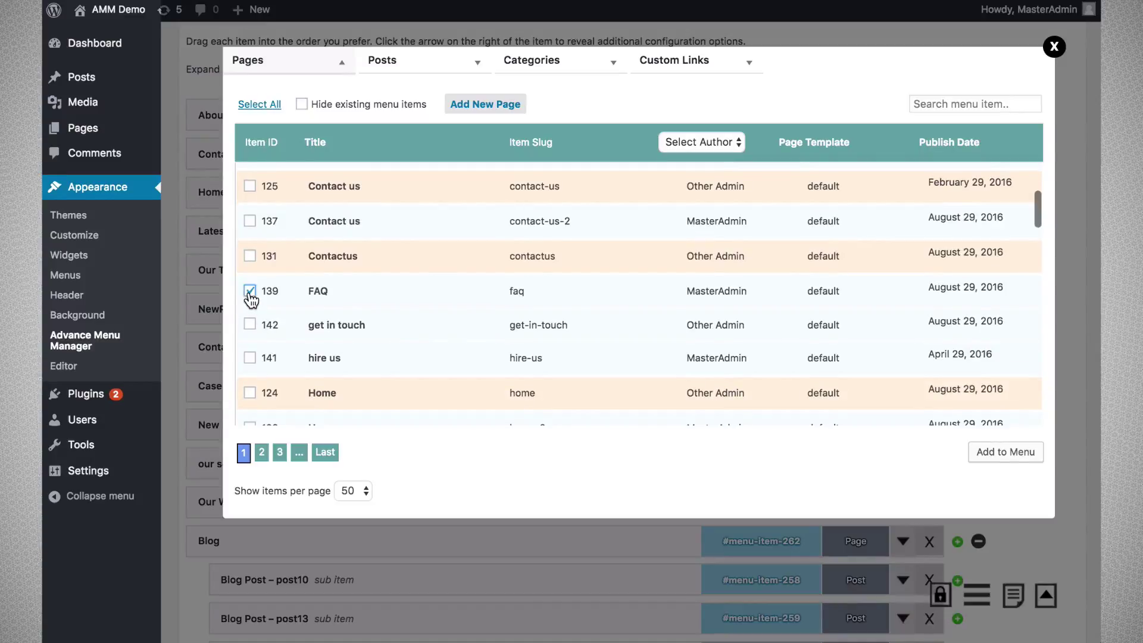
pyautogui.click(1010, 455)
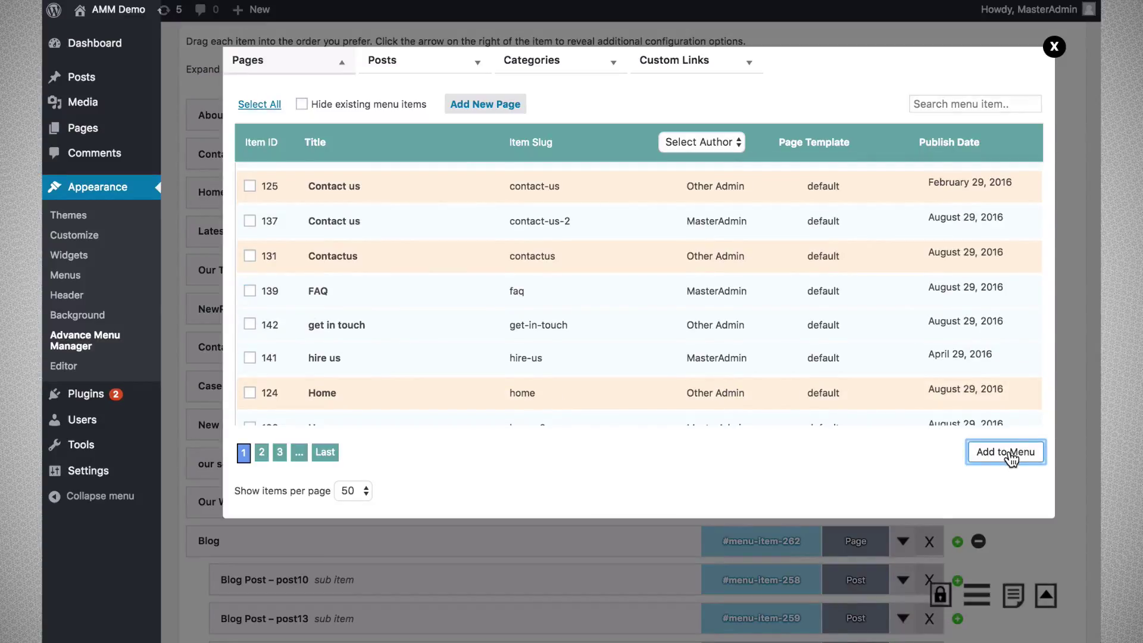
# - Save the updated Main Menu
pyautogui.scroll(2, 1013, 513)
pyautogui.scroll(3, 1013, 511)
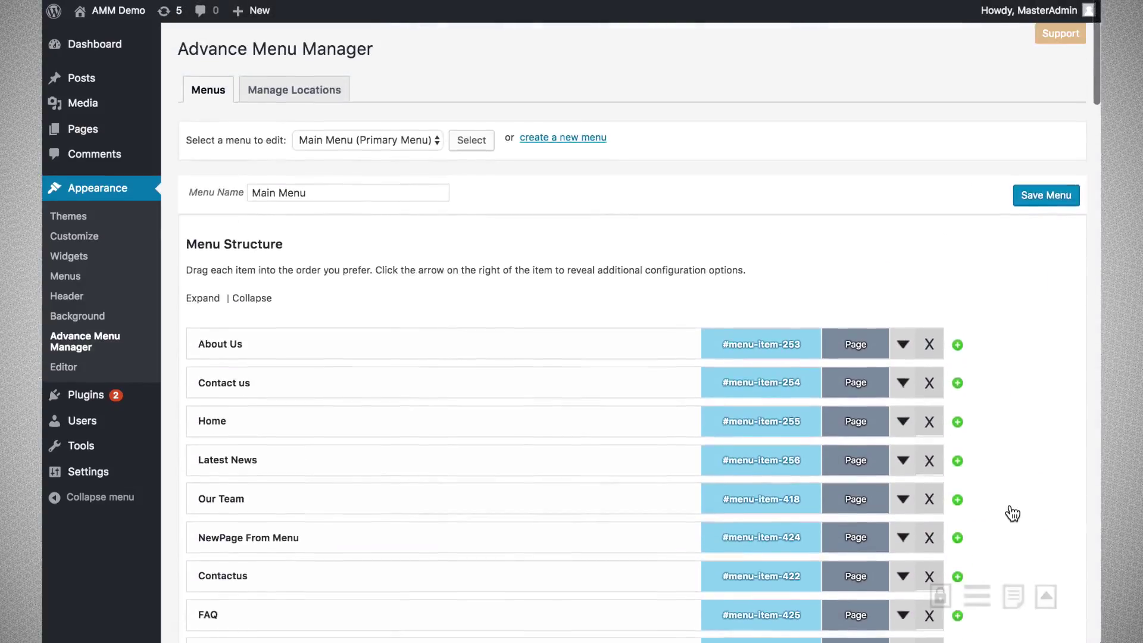
pyautogui.scroll(-3, 1034, 224)
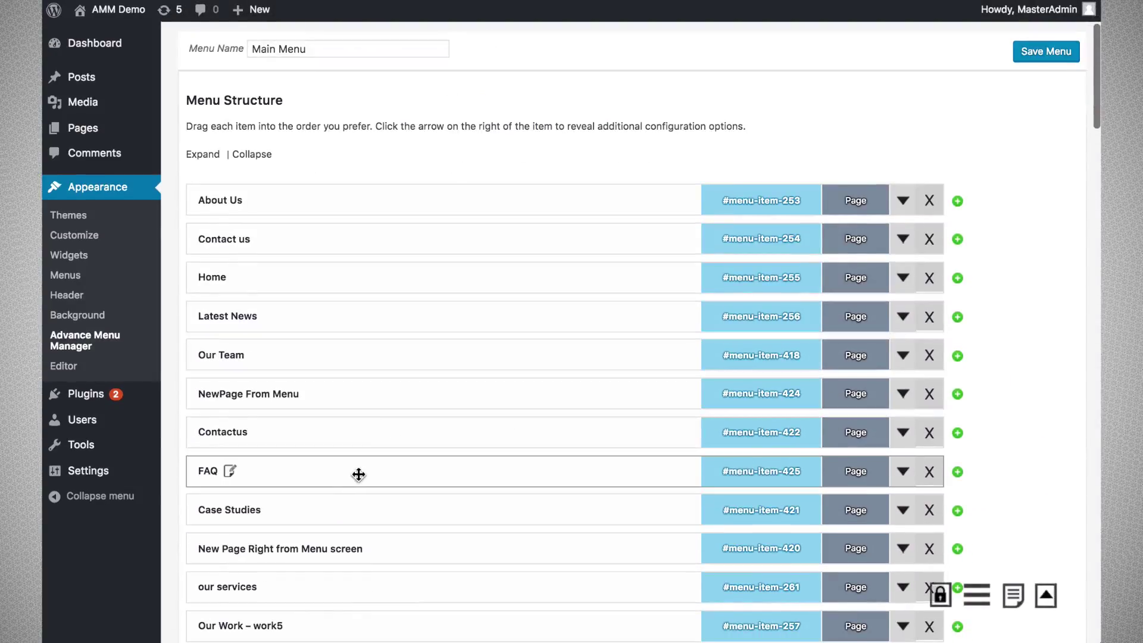
pyautogui.scroll(2, 825, 276)
pyautogui.click(1044, 156)
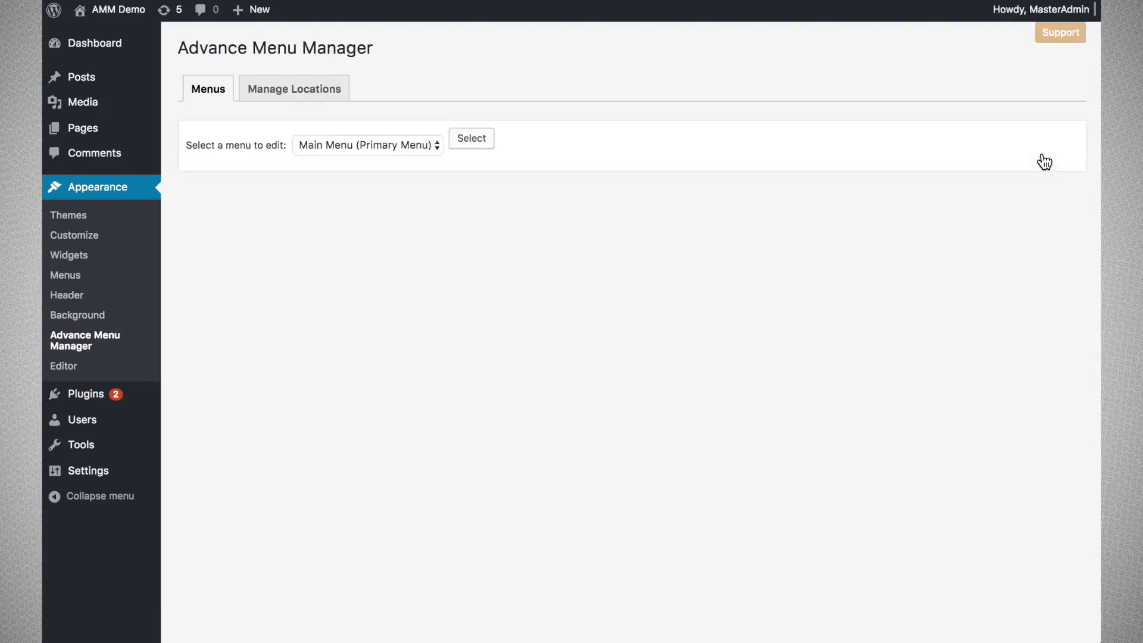
# - Select revision 08, dated August 30, 2016 6:46 am, in the Menu Revision section
pyautogui.scroll(-3, 689, 433)
pyautogui.scroll(-20, 690, 433)
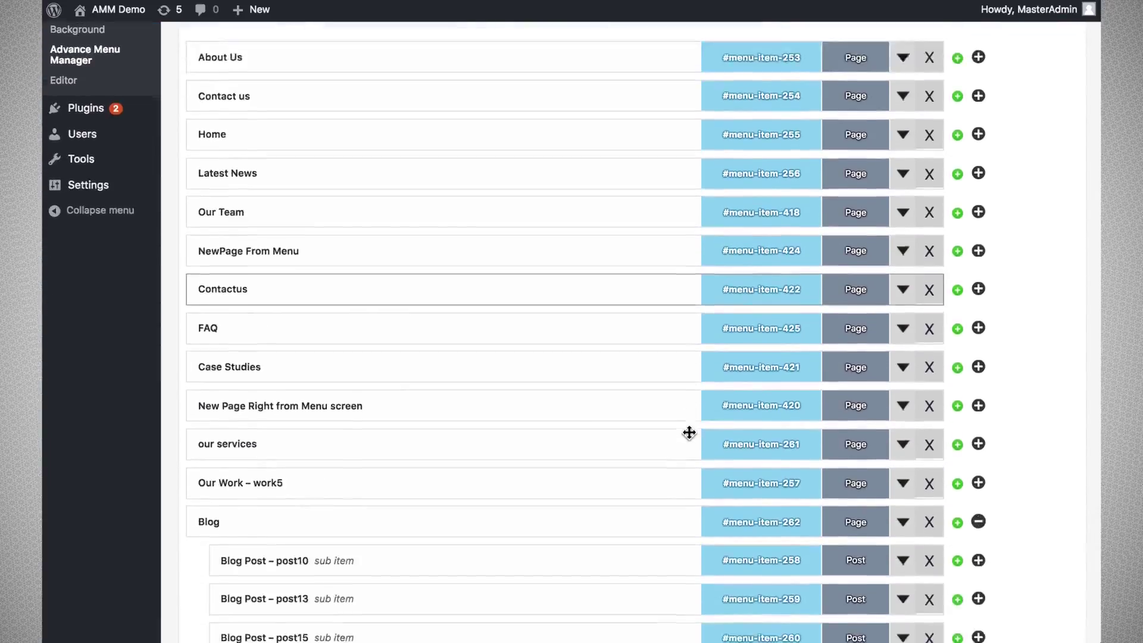
pyautogui.scroll(-15, 690, 433)
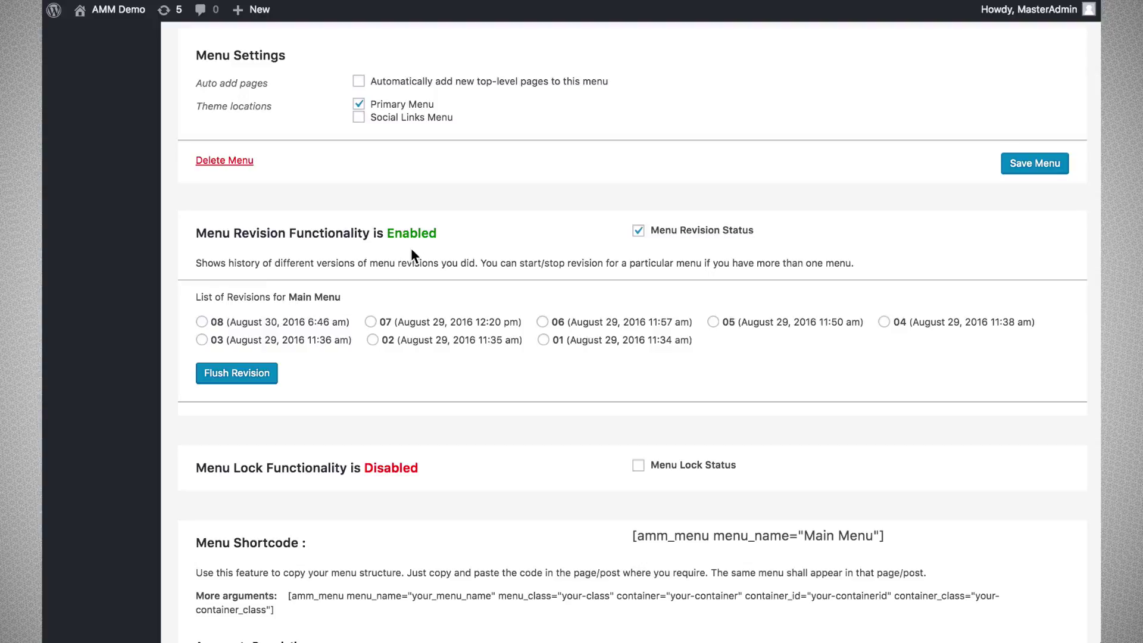
pyautogui.scroll(2, 412, 250)
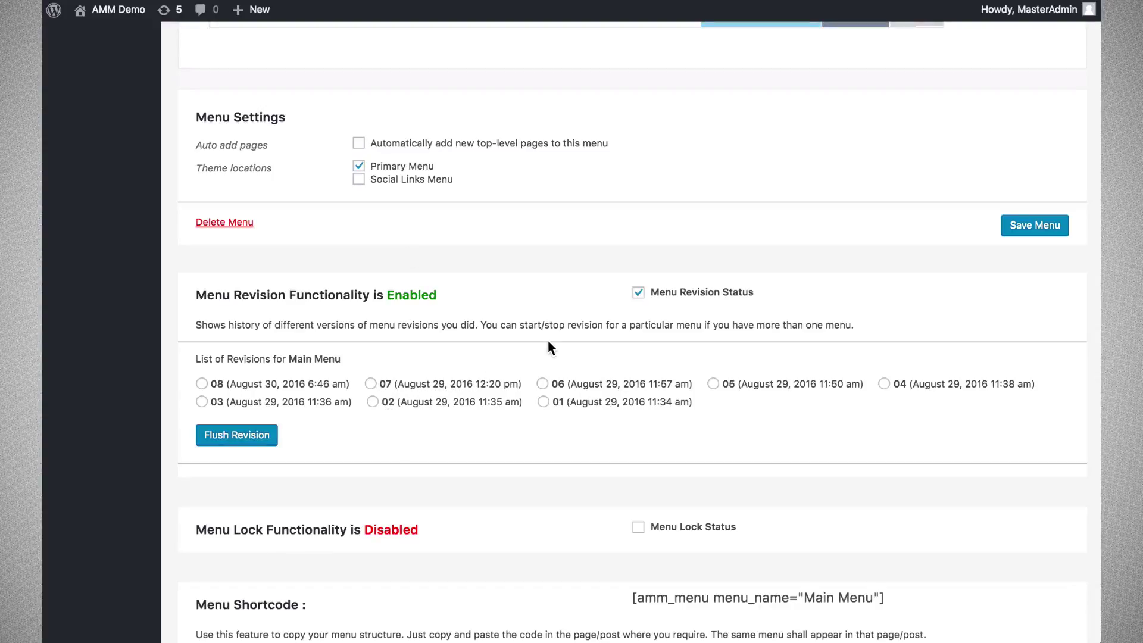
pyautogui.click(321, 388)
pyautogui.scroll(-3, 443, 334)
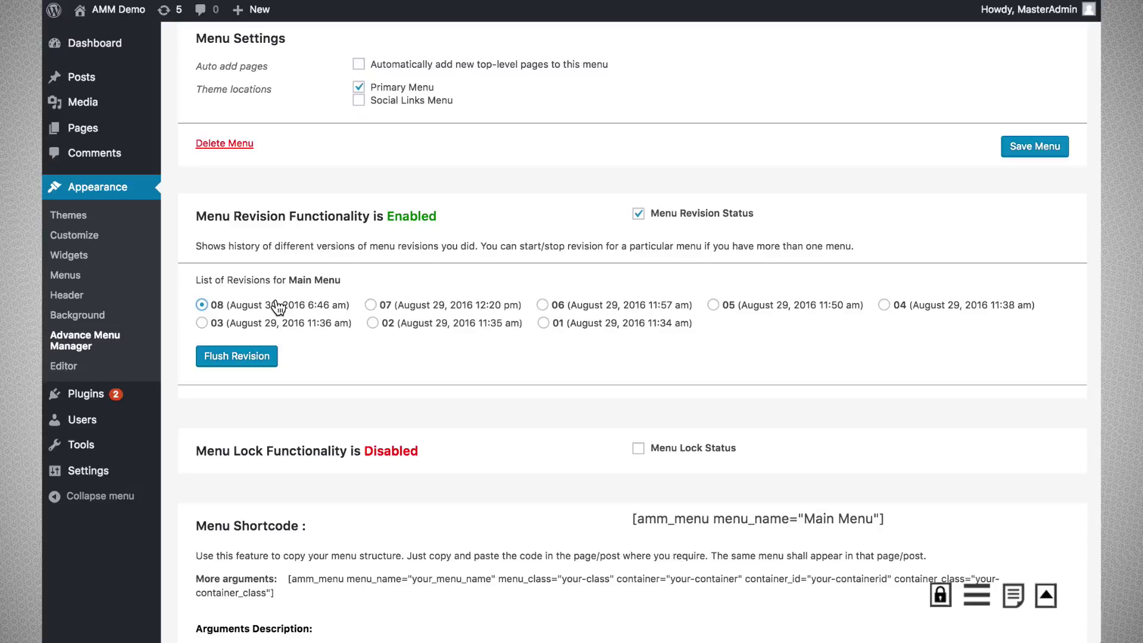
pyautogui.scroll(-3, 277, 307)
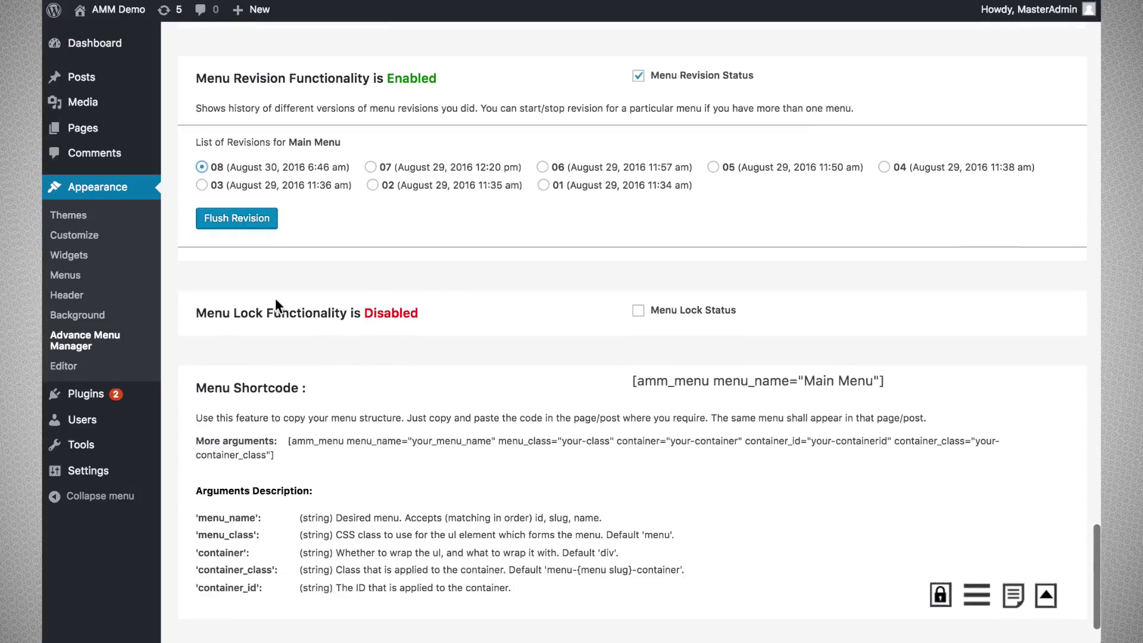
# - Switch the comparison to revision 07 and back to 08, then scroll both panels
pyautogui.click(371, 167)
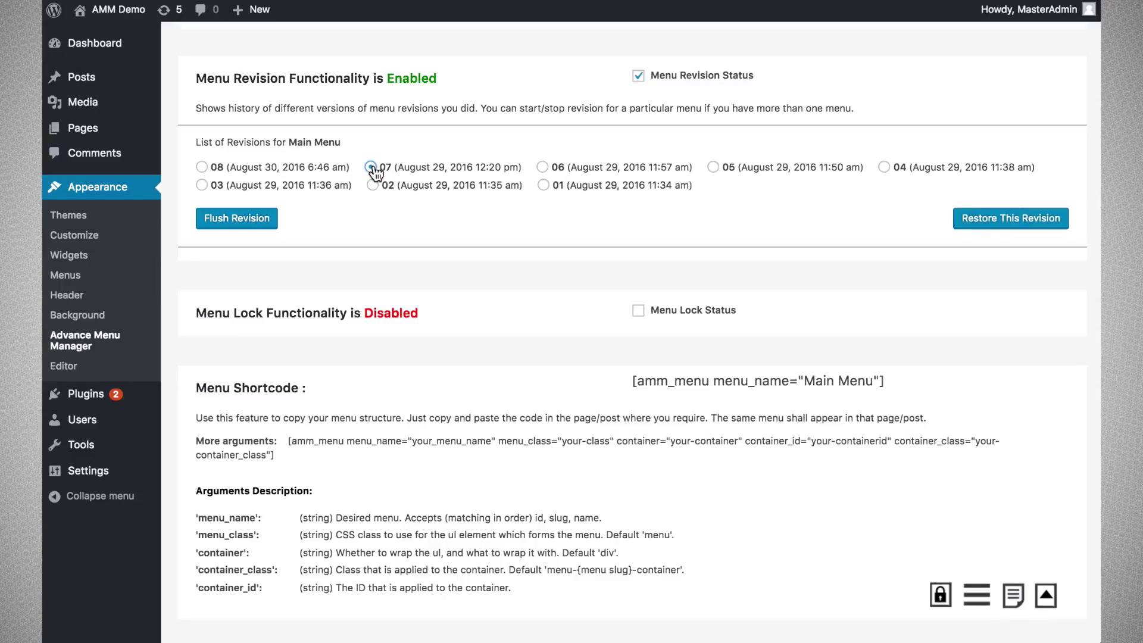
pyautogui.click(203, 169)
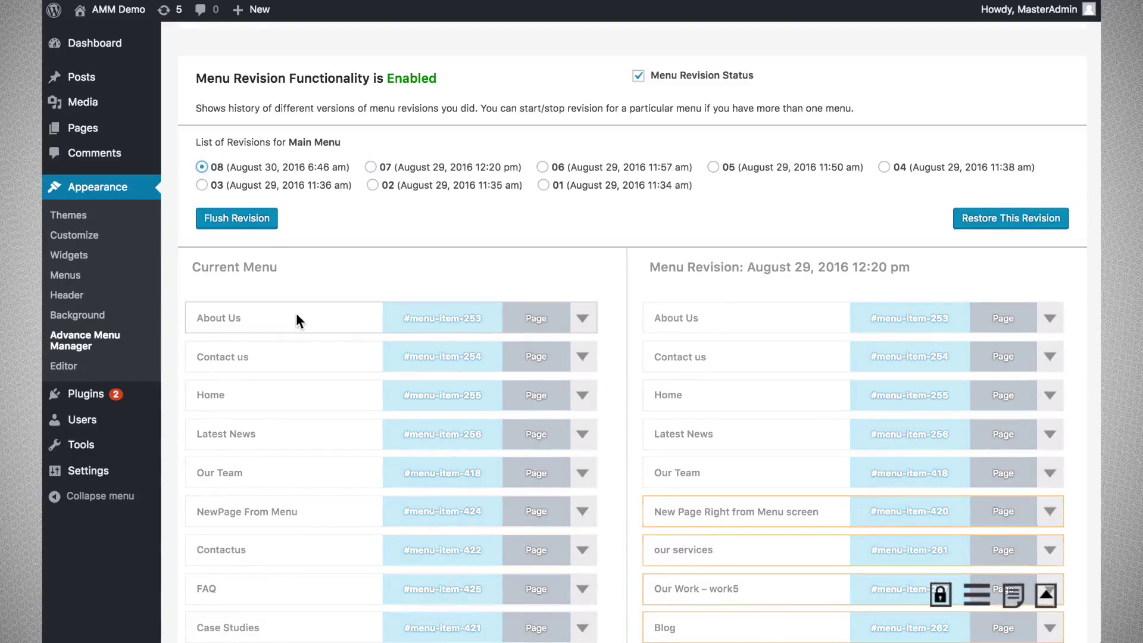
pyautogui.scroll(-3, 297, 315)
pyautogui.scroll(-5, 296, 316)
pyautogui.scroll(-4, 295, 313)
pyautogui.scroll(4, 297, 316)
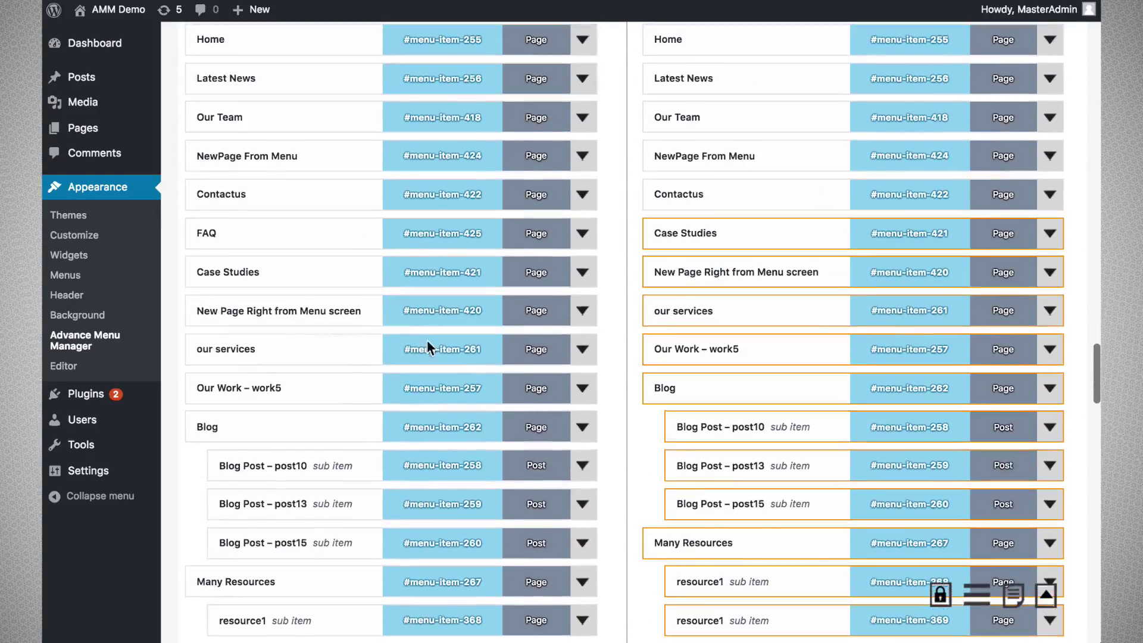
pyautogui.scroll(1, 325, 237)
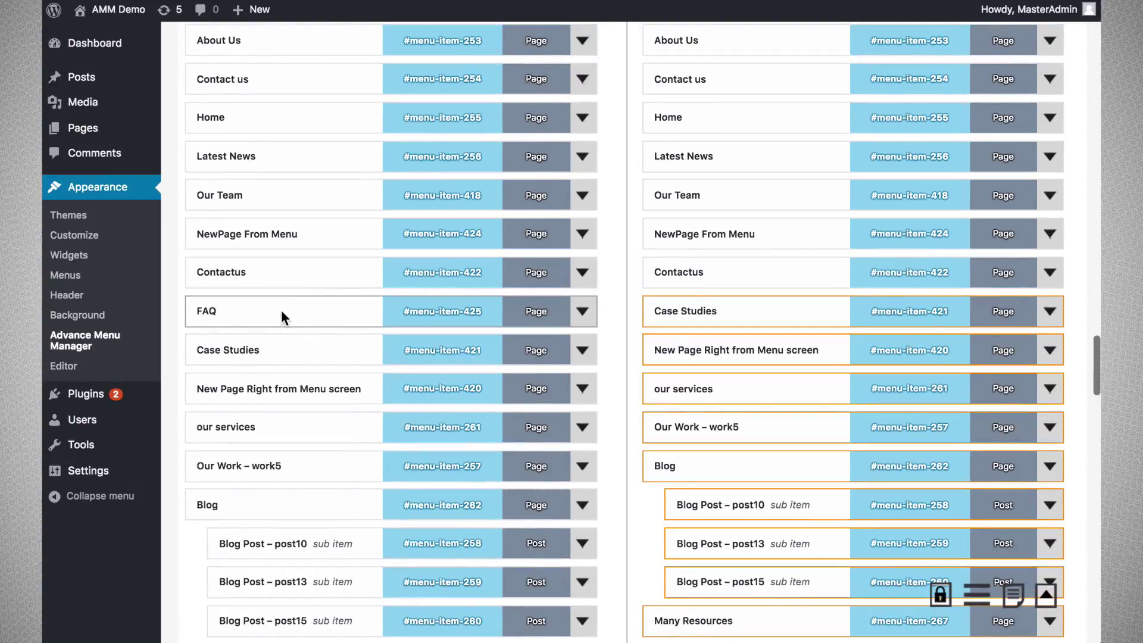
pyautogui.scroll(2, 281, 309)
# - Highlight the revision's date heading and confirm revision 08 lacks FAQ after Contactus
pyautogui.tripleClick(732, 110)
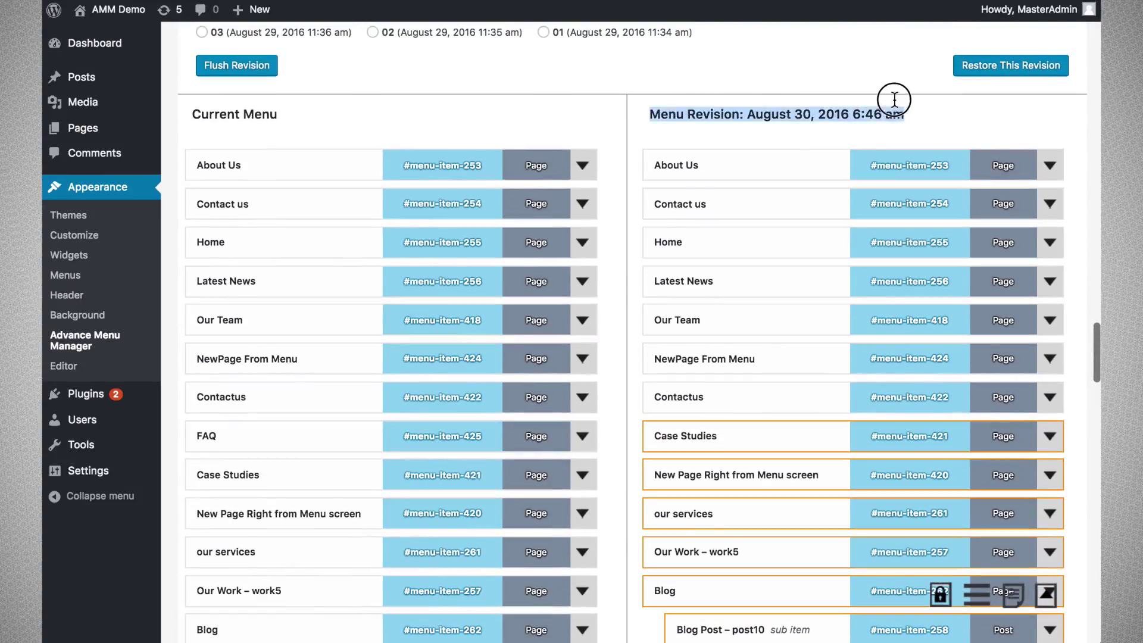
pyautogui.scroll(-4, 841, 287)
pyautogui.scroll(-20, 841, 287)
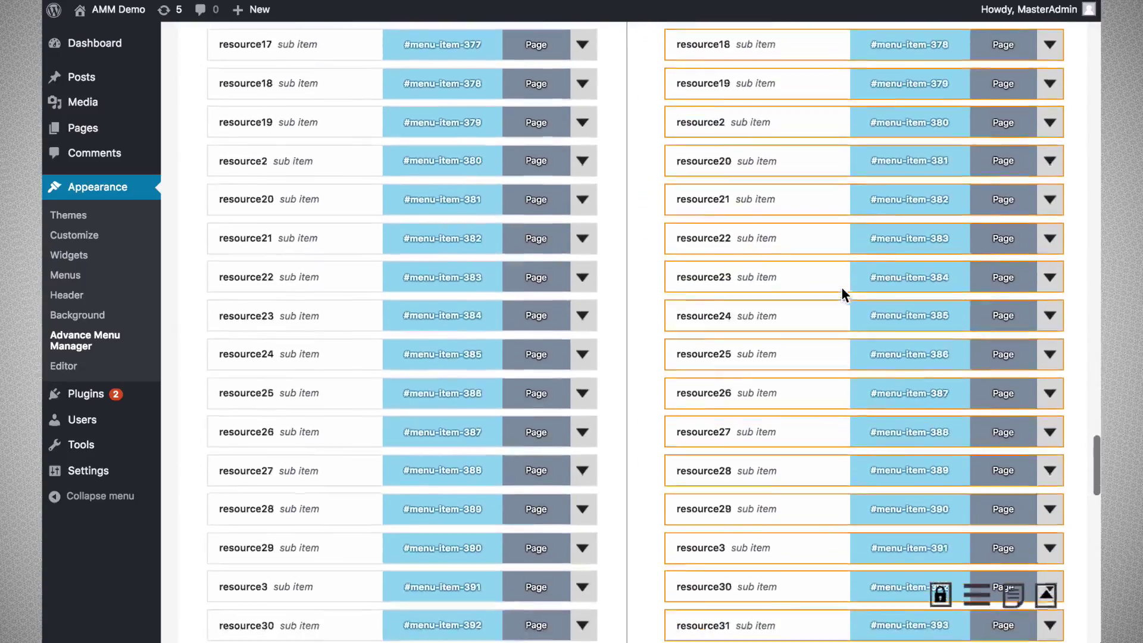
pyautogui.scroll(20, 842, 287)
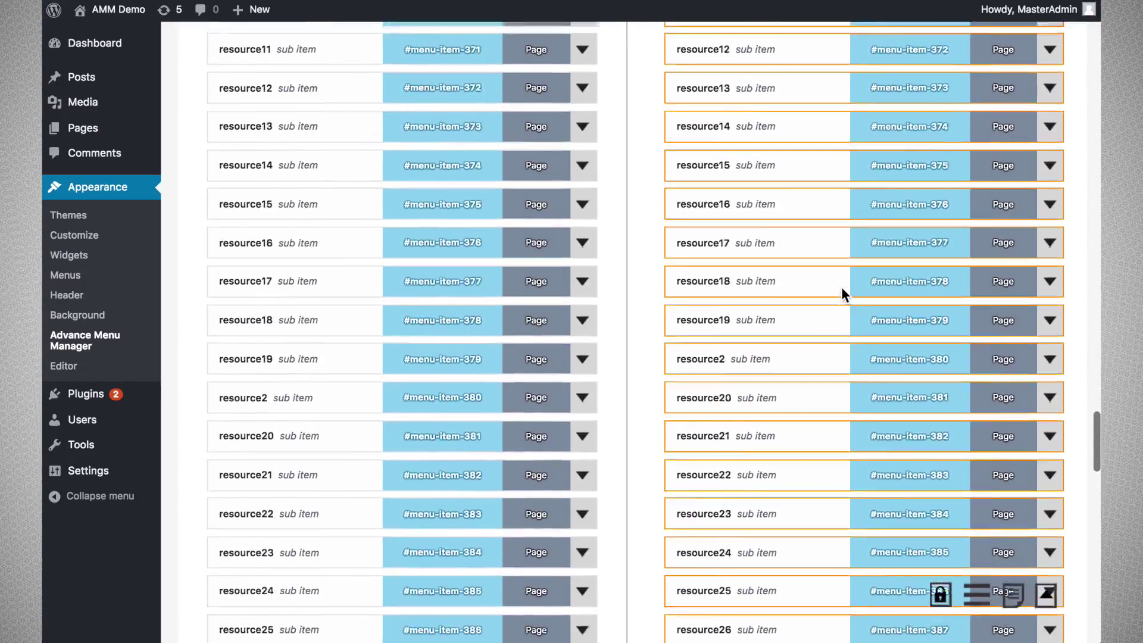
pyautogui.scroll(4, 789, 240)
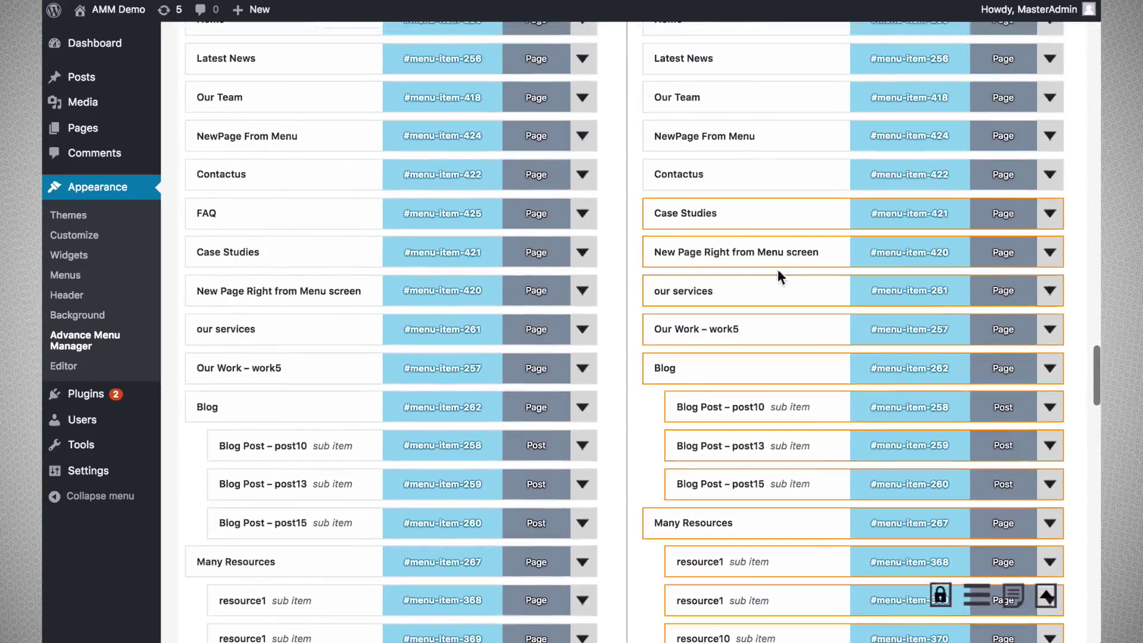
pyautogui.scroll(8, 720, 246)
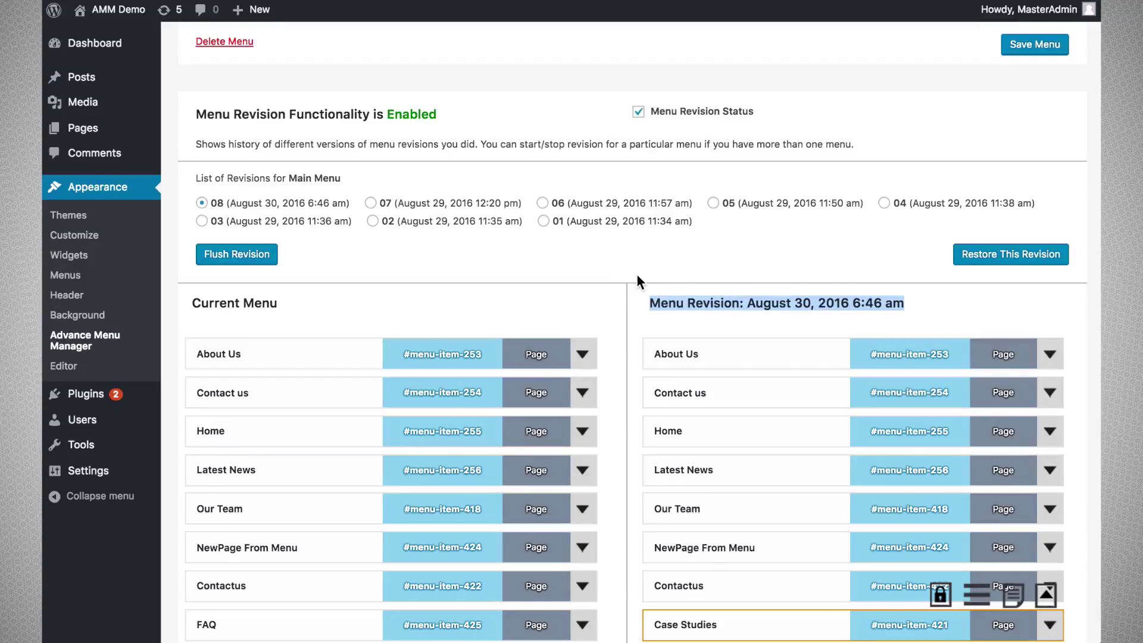
# - Restore Main Menu to revision 01 (August 29, 2016 11:34 am) and confirm the restore
pyautogui.scroll(1, 638, 276)
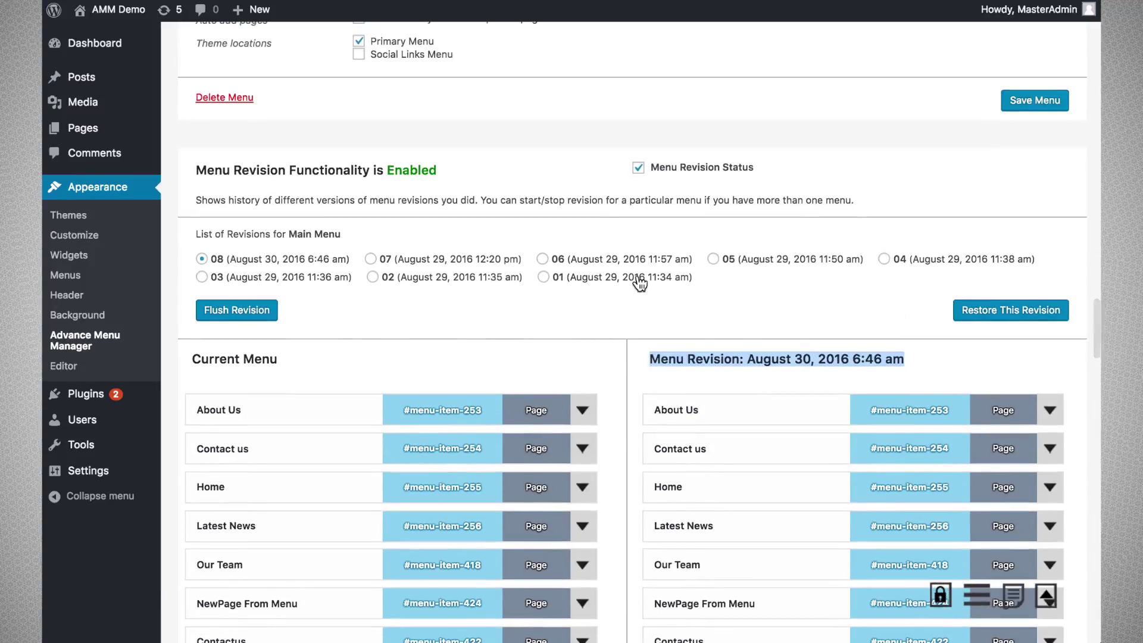
pyautogui.scroll(2, 638, 284)
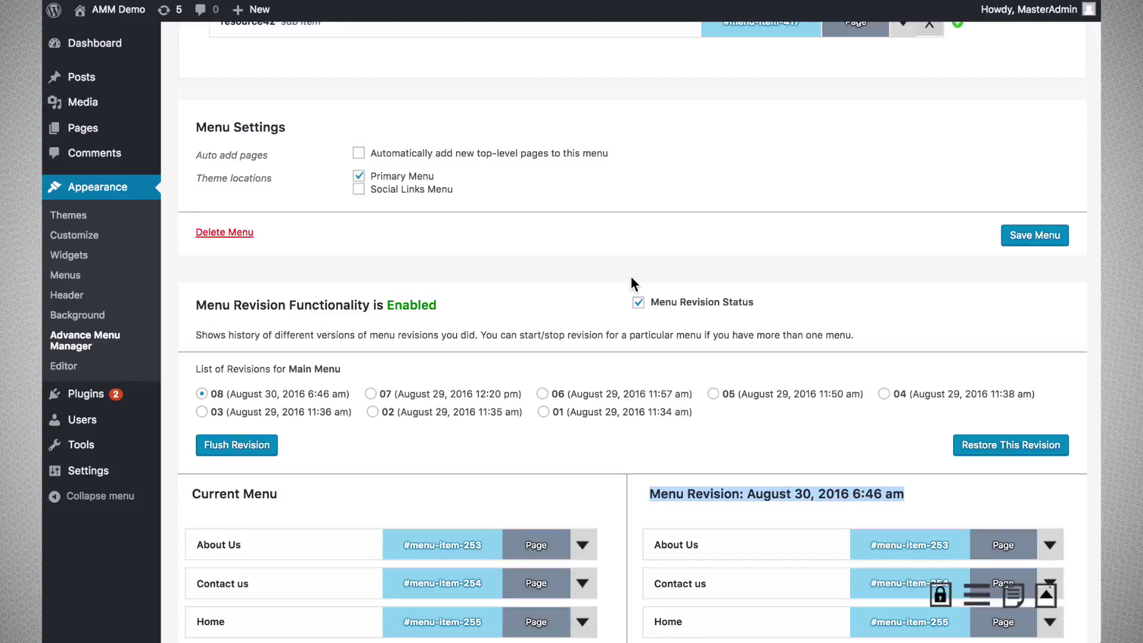
pyautogui.scroll(-1, 631, 277)
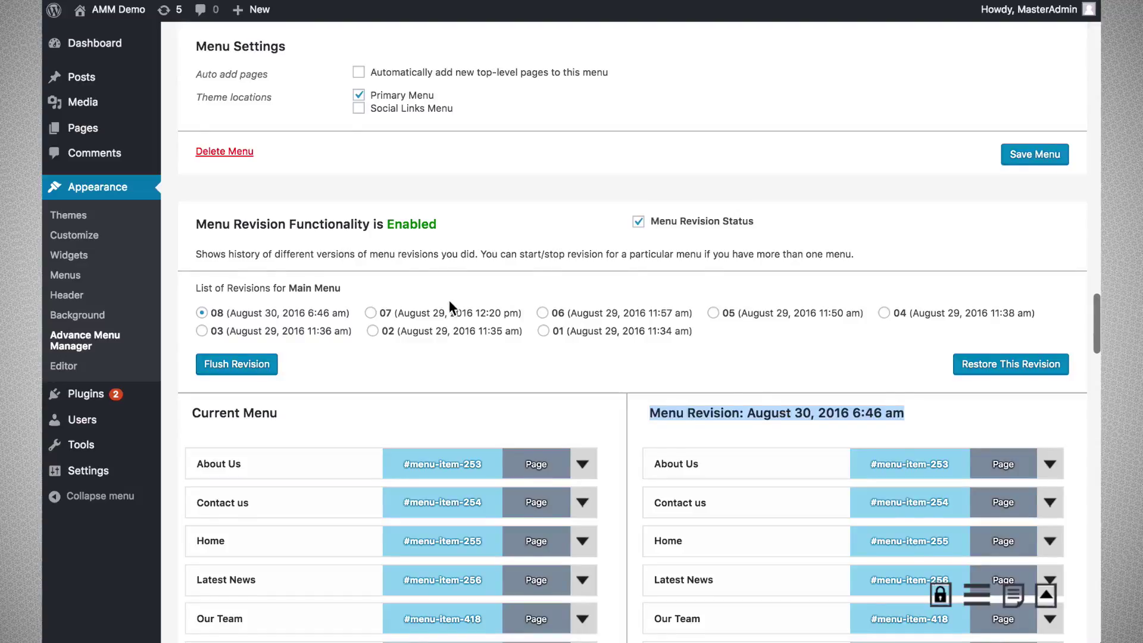
pyautogui.scroll(-1, 248, 230)
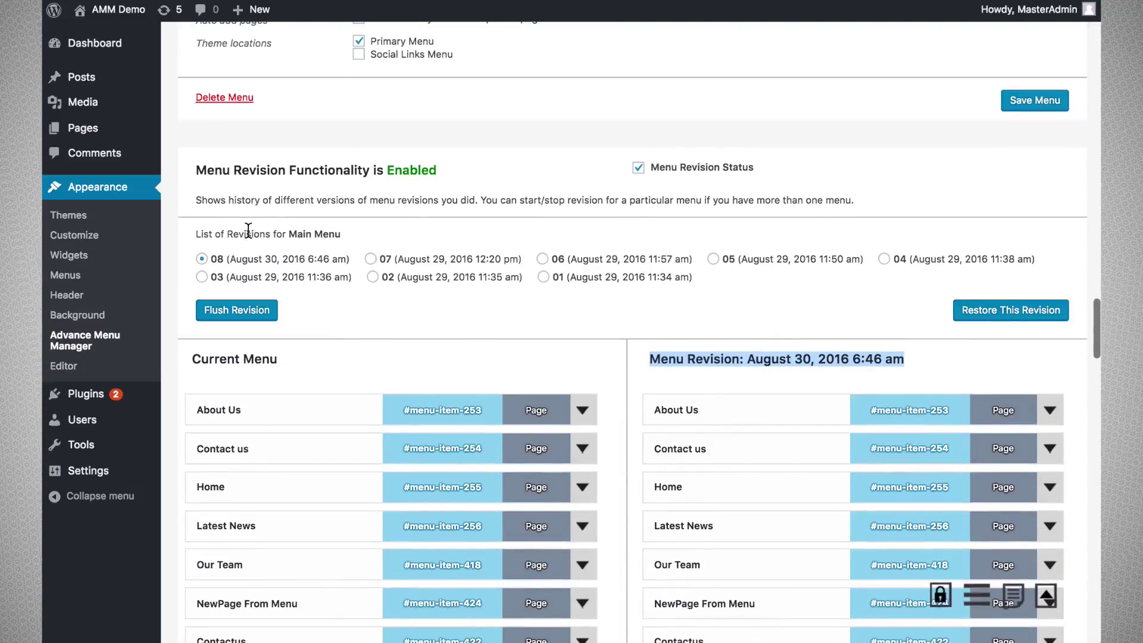
pyautogui.click(543, 277)
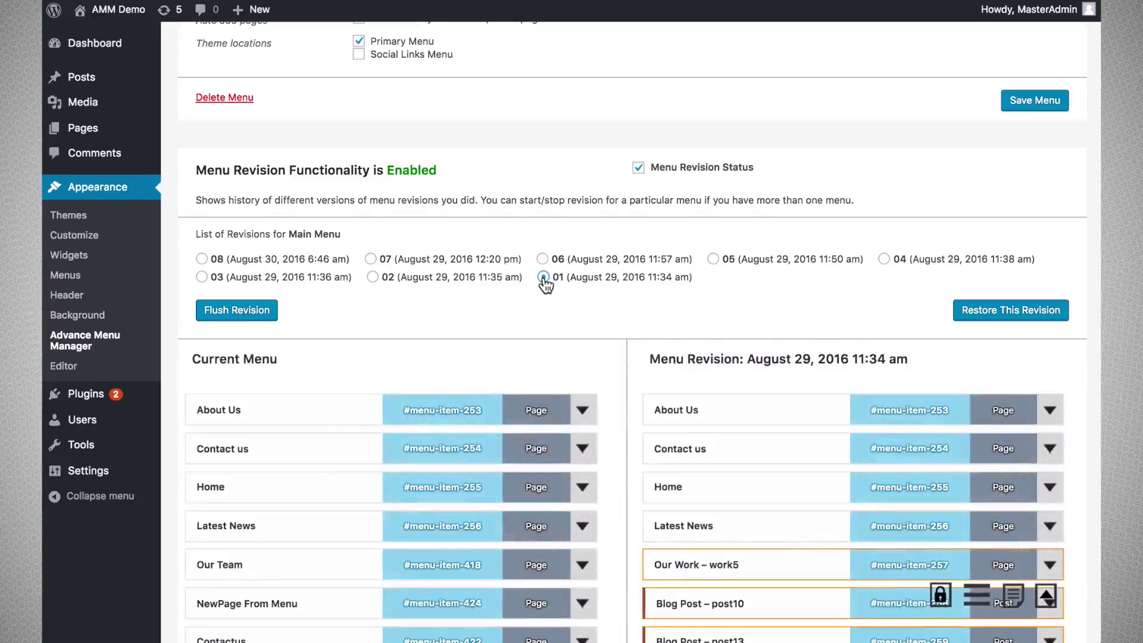
pyautogui.scroll(-5, 543, 406)
pyautogui.scroll(2, 544, 408)
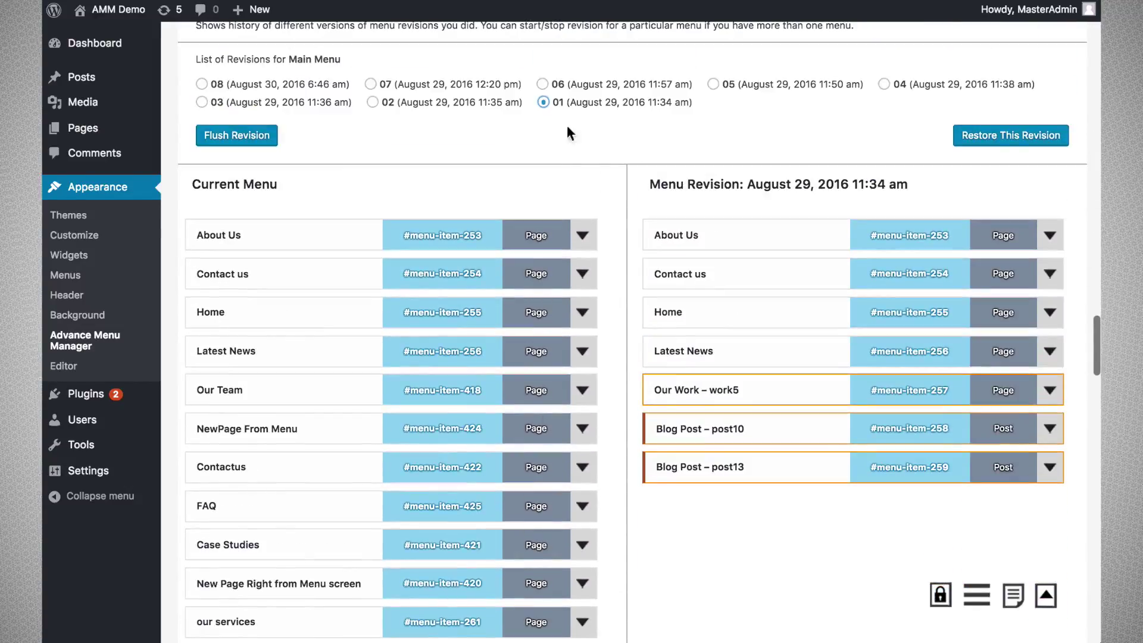
pyautogui.scroll(2, 582, 187)
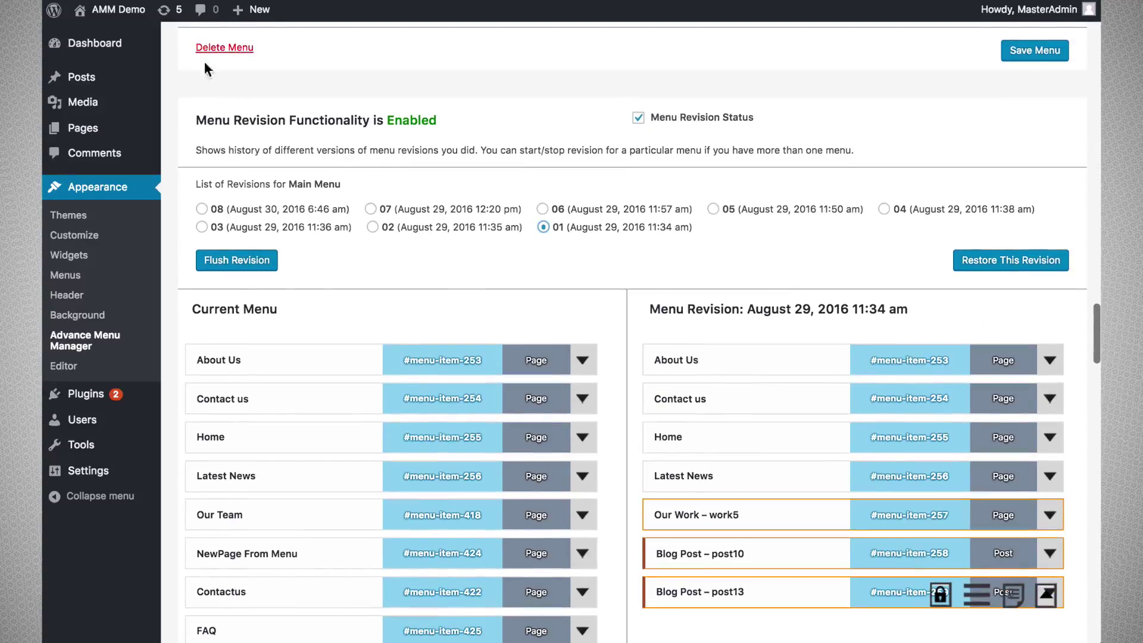
pyautogui.click(1021, 271)
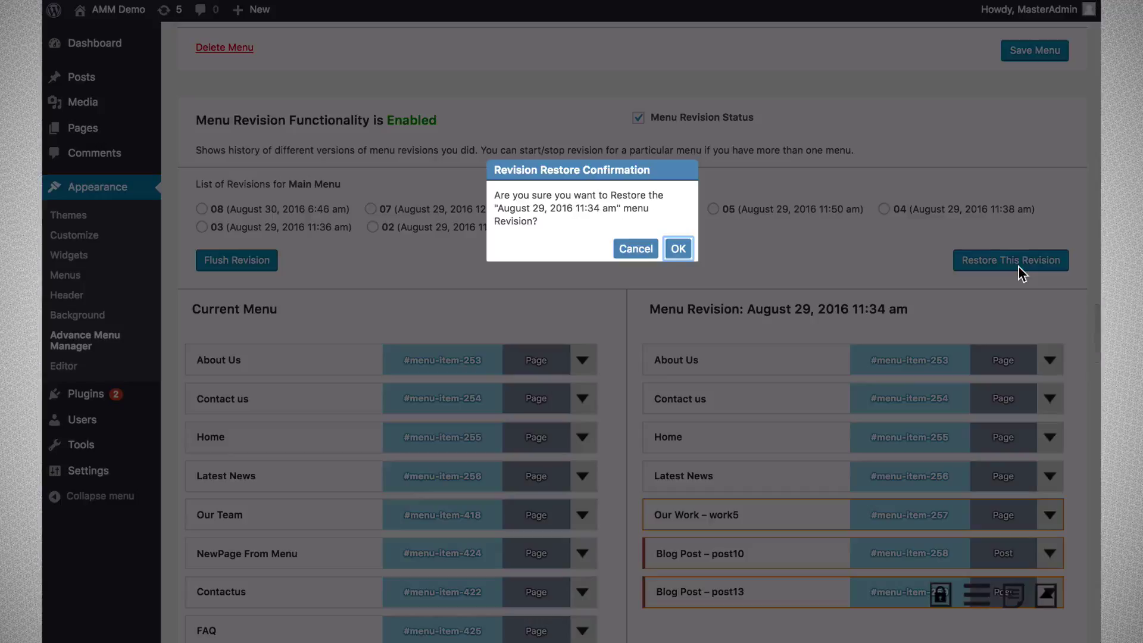
pyautogui.click(678, 249)
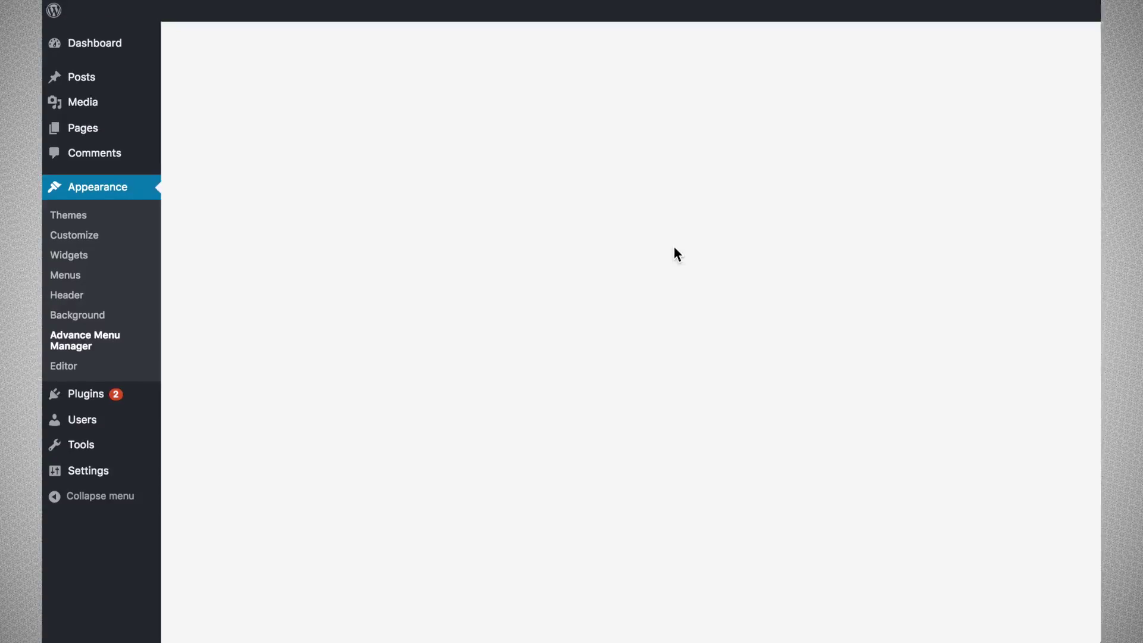
# - Scroll the Main Menu editor down to its Menu Revision history list
pyautogui.scroll(-2, 689, 441)
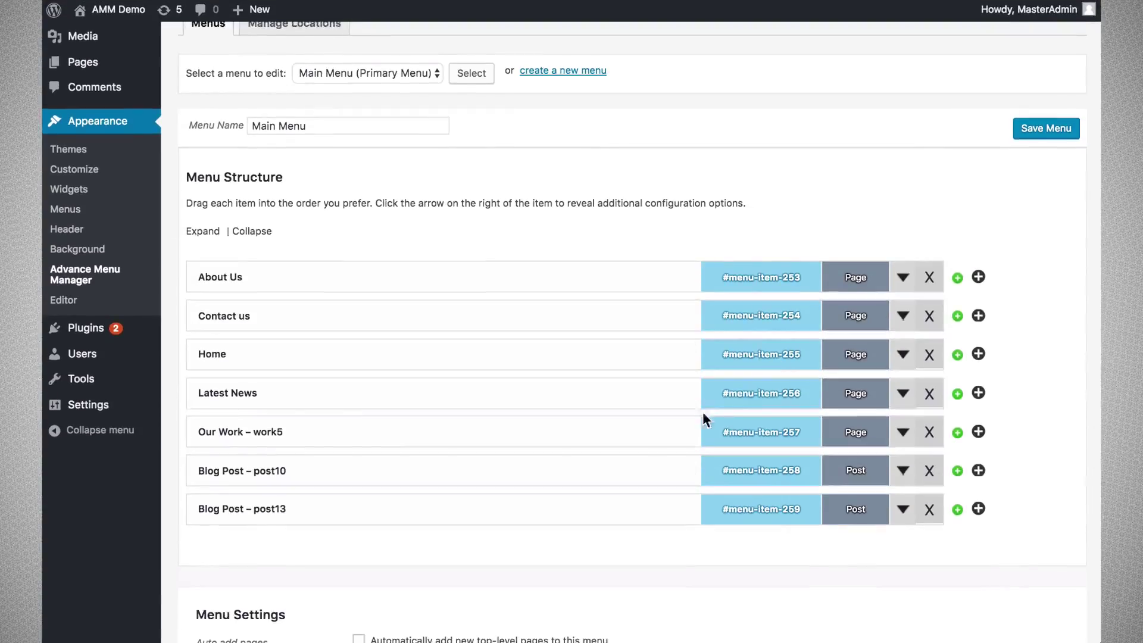
pyautogui.scroll(-2, 840, 387)
pyautogui.scroll(-5, 882, 387)
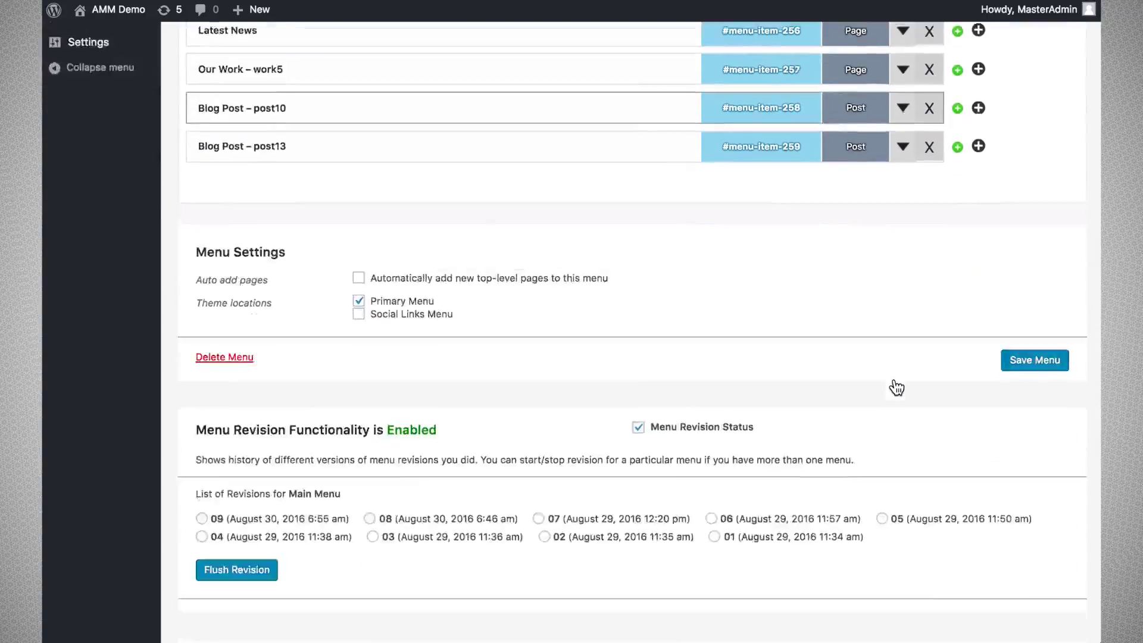
pyautogui.scroll(-6, 896, 387)
pyautogui.scroll(6, 778, 263)
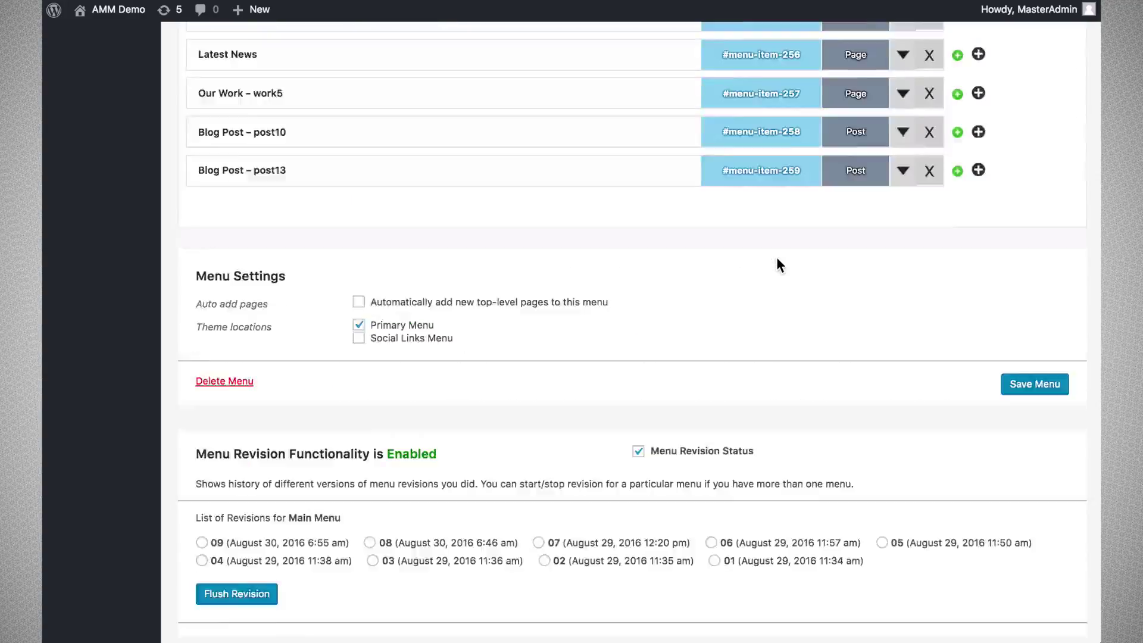
pyautogui.scroll(5, 777, 263)
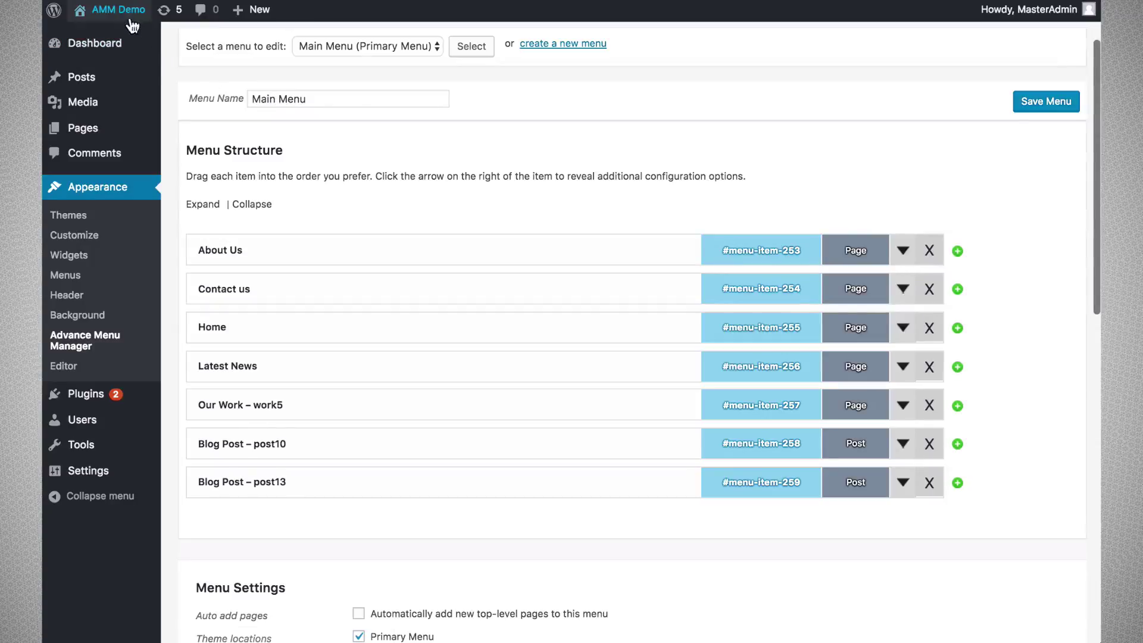
pyautogui.moveTo(129, 20)
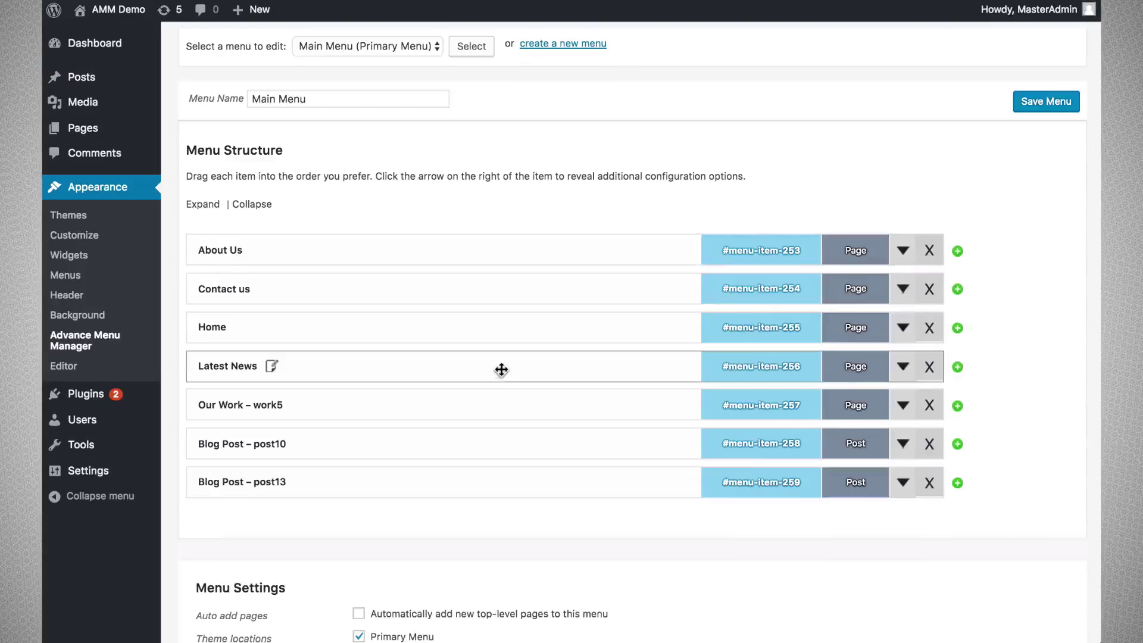
pyautogui.scroll(-10, 502, 369)
pyautogui.scroll(-3, 502, 370)
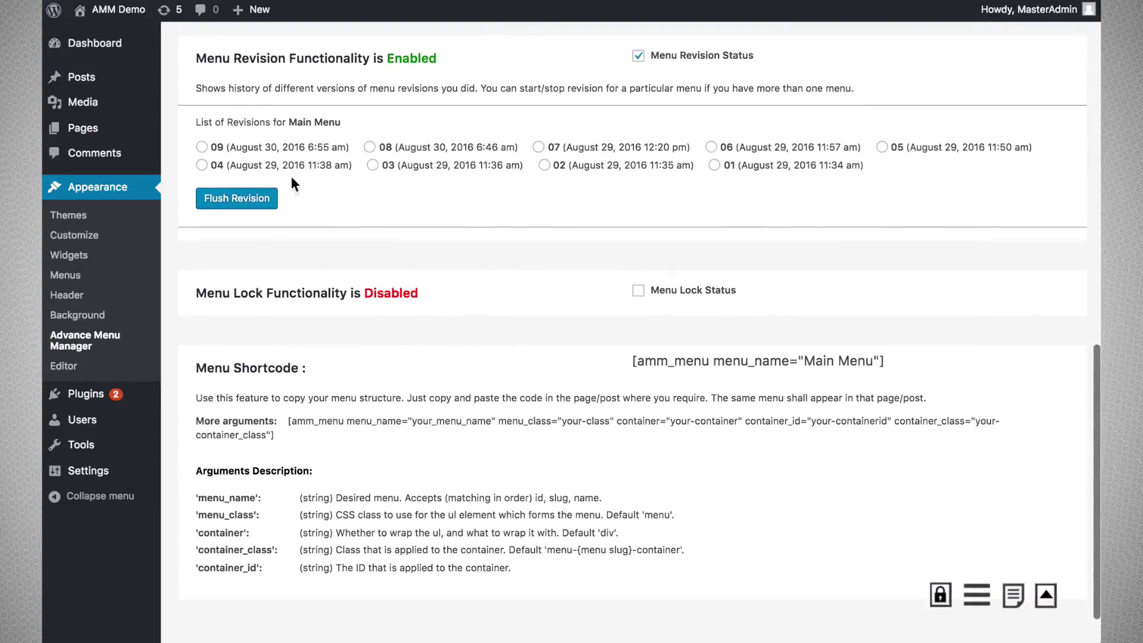
# - Preview revisions 08 and 09, then restore Main Menu to revision 09 (August 30, 6:55 am)
pyautogui.click(370, 147)
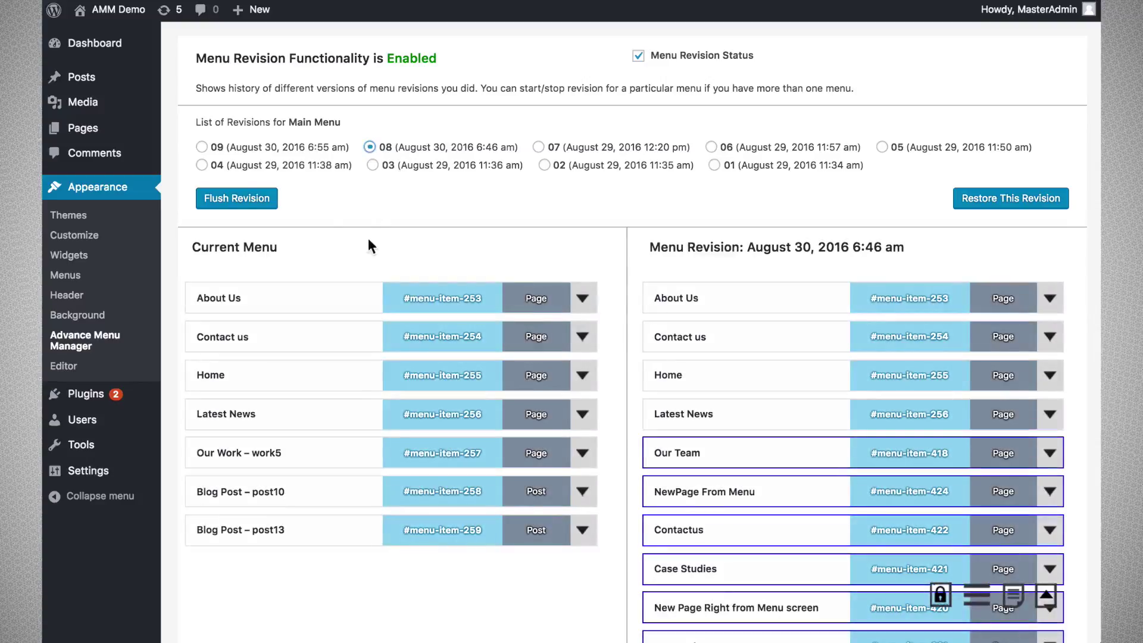
pyautogui.scroll(-4, 420, 391)
pyautogui.scroll(4, 419, 390)
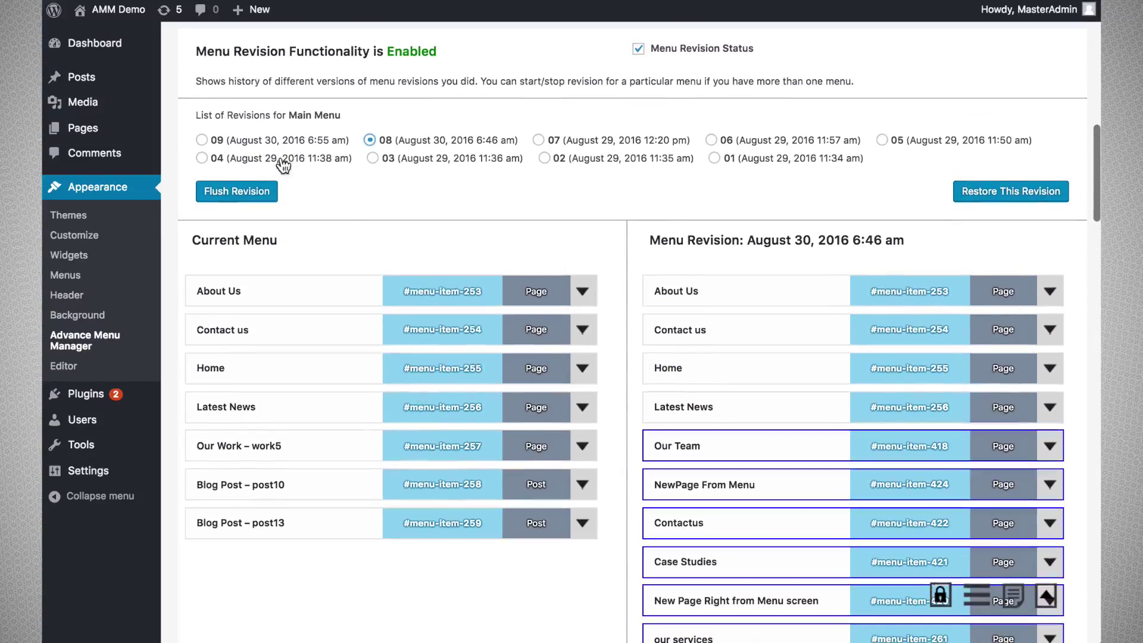
pyautogui.click(218, 141)
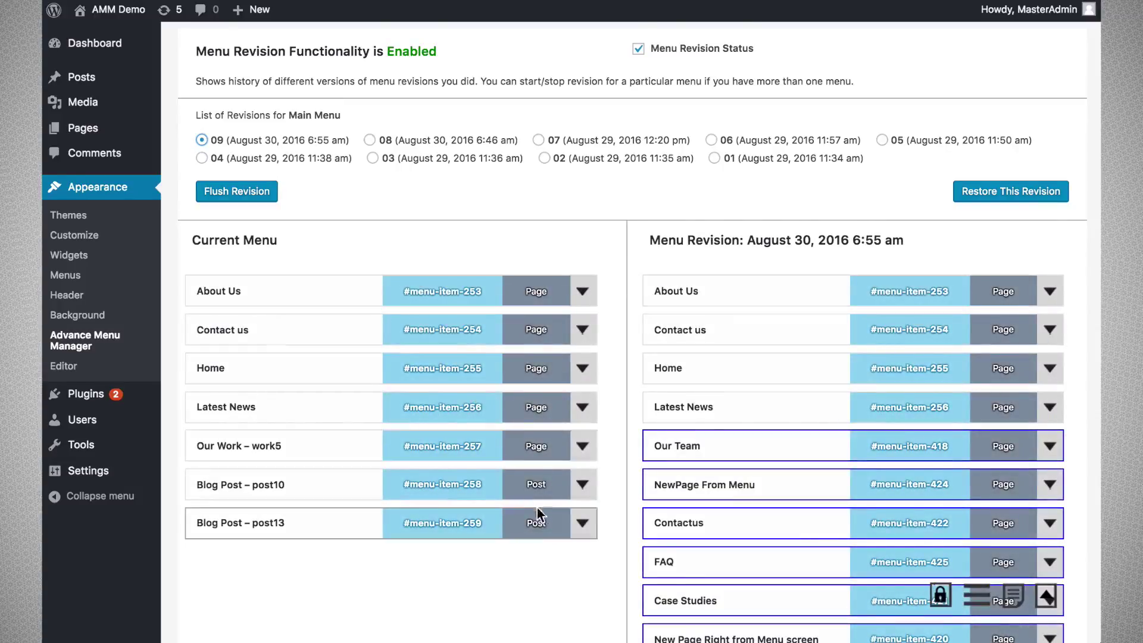
pyautogui.scroll(-5, 602, 488)
pyautogui.scroll(4, 683, 427)
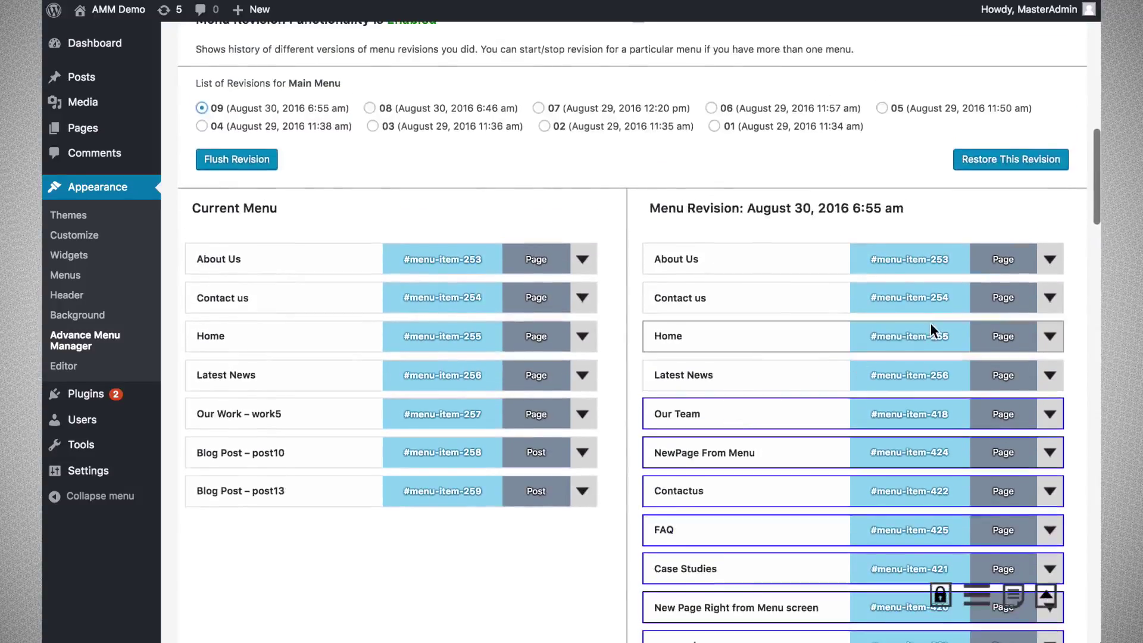
pyautogui.scroll(4, 931, 323)
pyautogui.click(1011, 266)
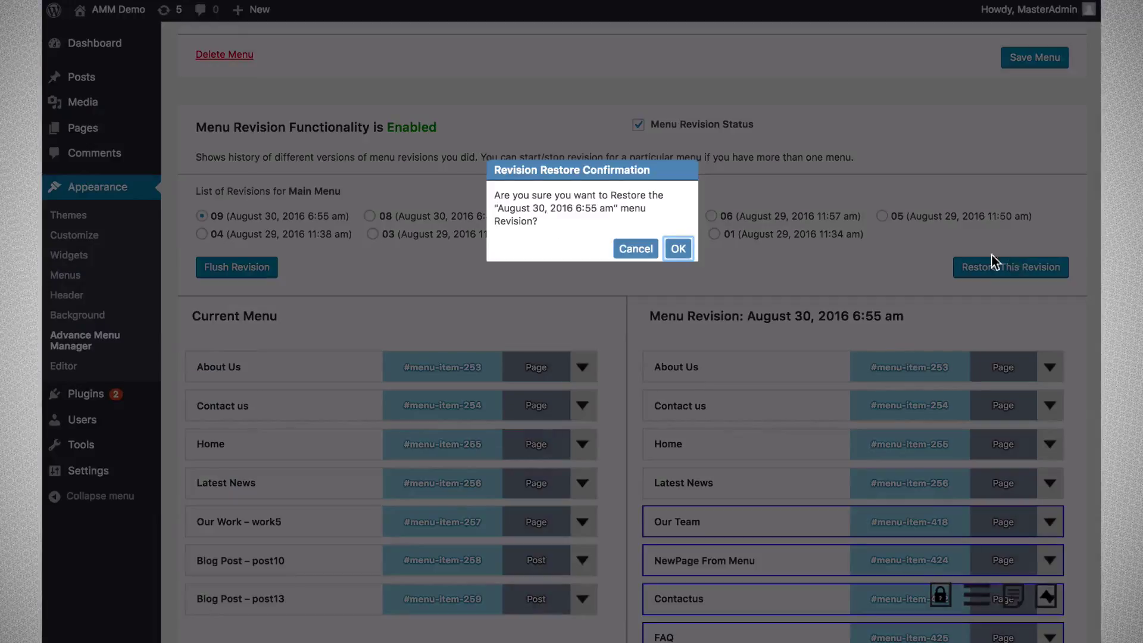
pyautogui.click(677, 246)
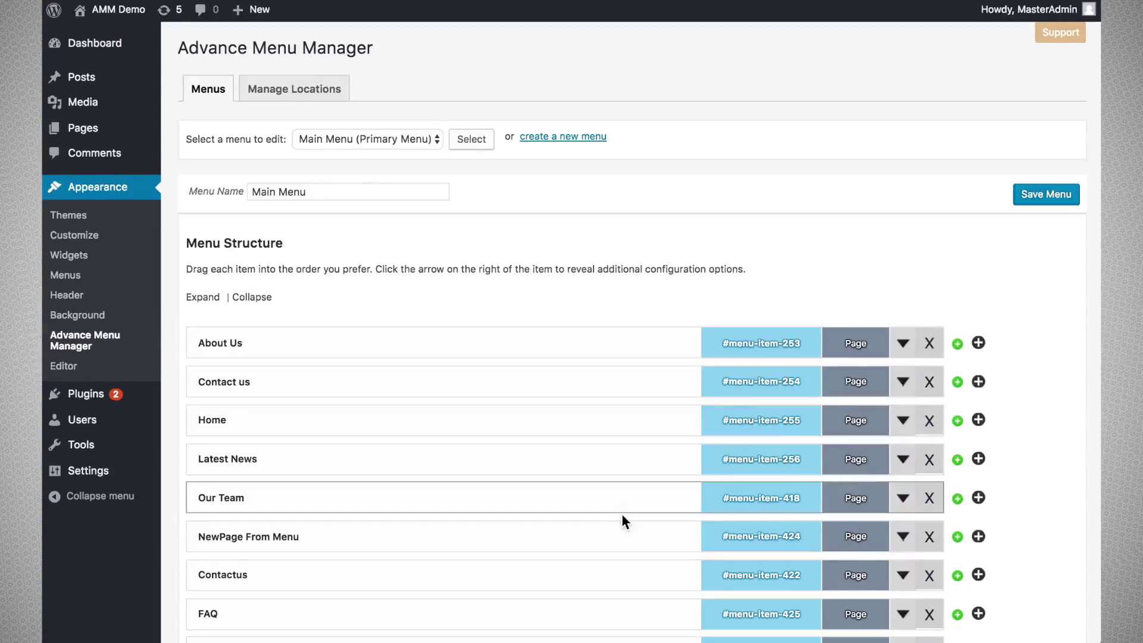
pyautogui.scroll(-7, 623, 520)
pyautogui.scroll(-20, 623, 520)
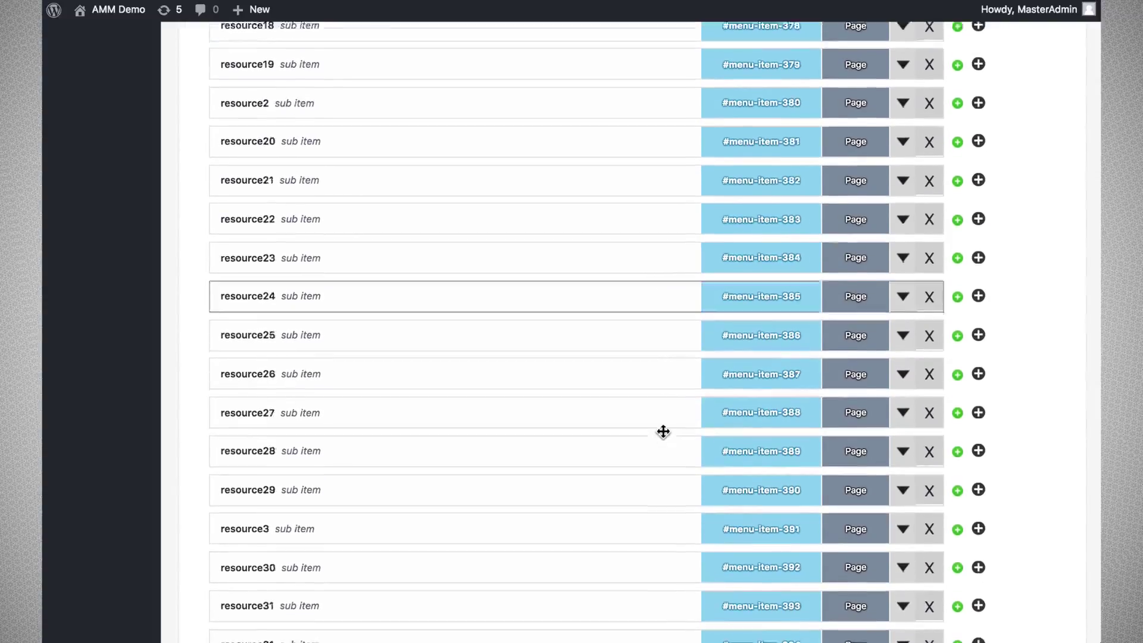
pyautogui.scroll(-13, 664, 431)
pyautogui.scroll(6, 592, 359)
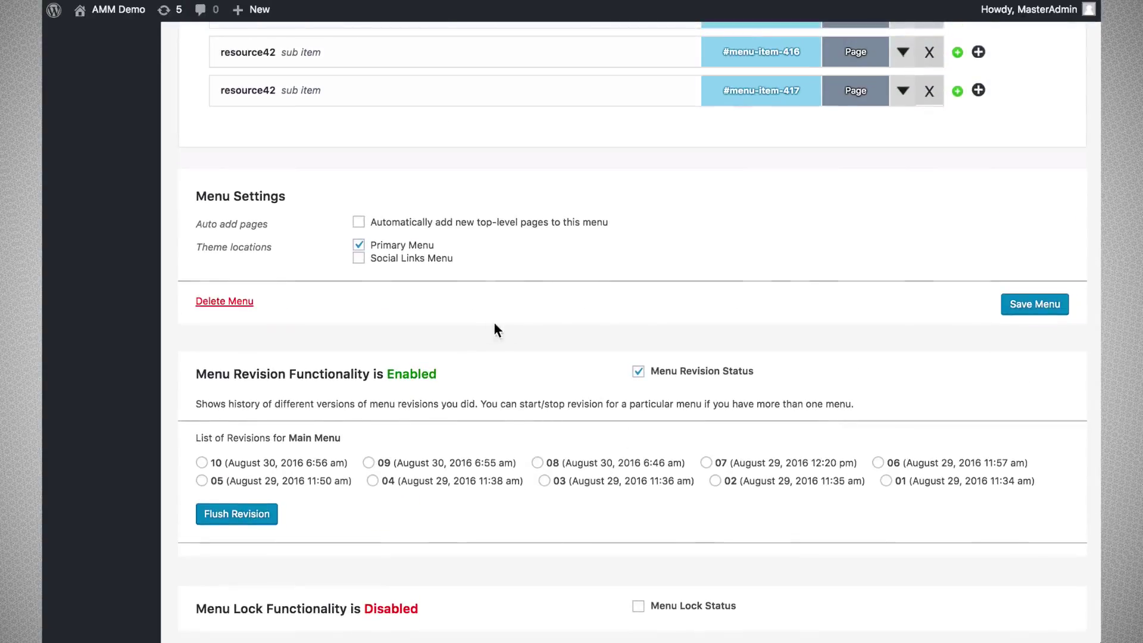
pyautogui.scroll(-2, 498, 327)
pyautogui.scroll(-1, 569, 411)
pyautogui.scroll(3, 537, 263)
pyautogui.scroll(-2, 471, 322)
pyautogui.scroll(1, 457, 283)
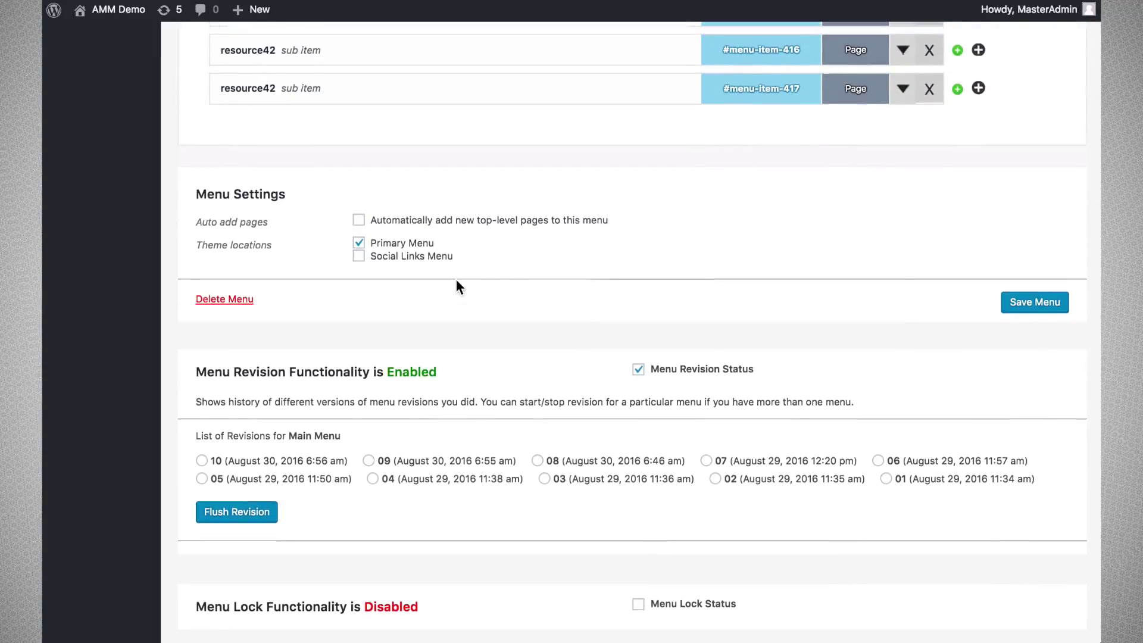
pyautogui.scroll(15, 578, 377)
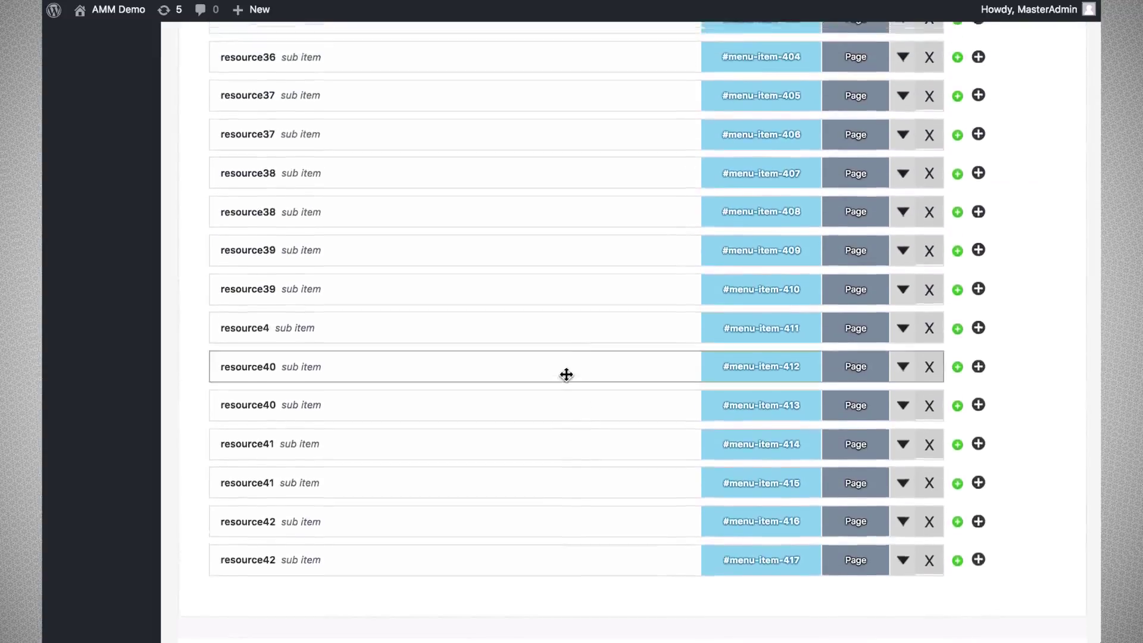
pyautogui.scroll(20, 566, 375)
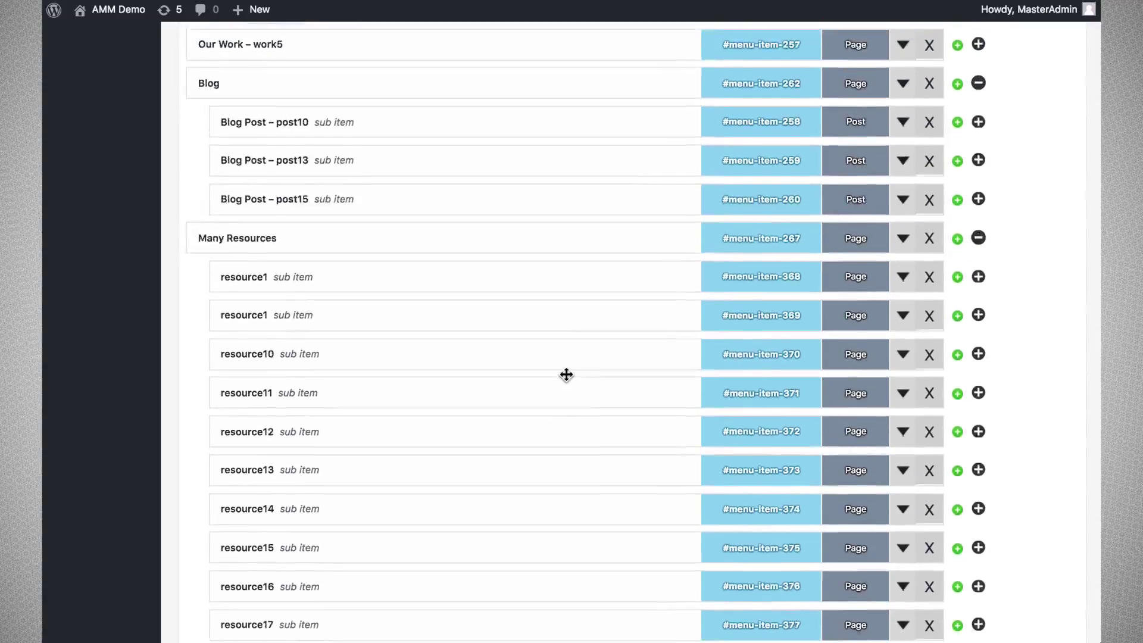
pyautogui.scroll(9, 566, 375)
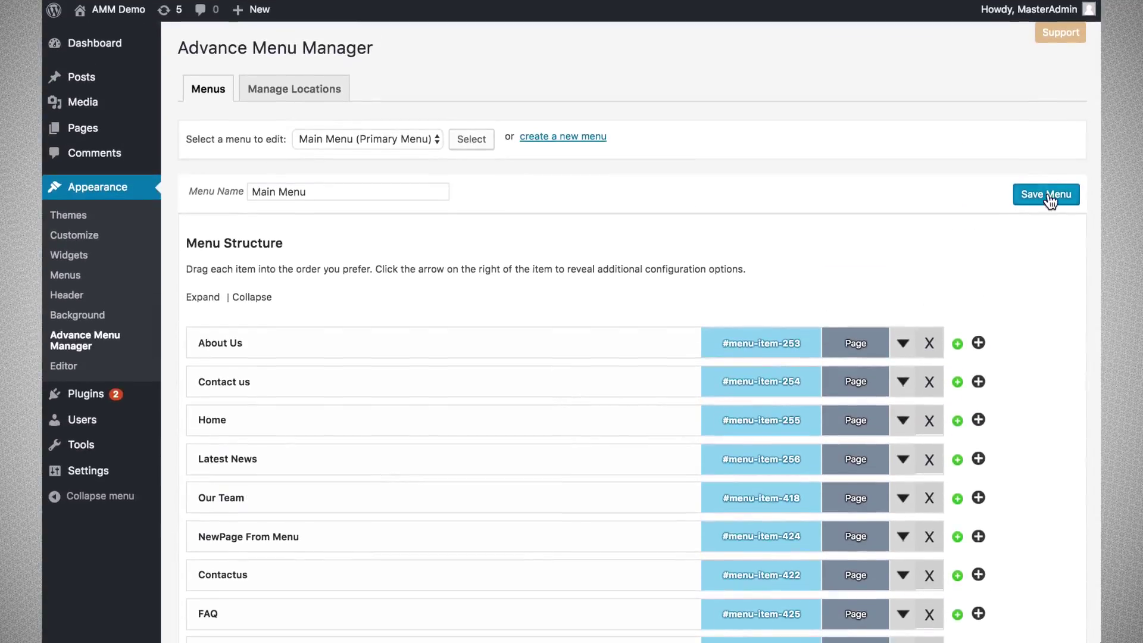
pyautogui.scroll(-20, 971, 286)
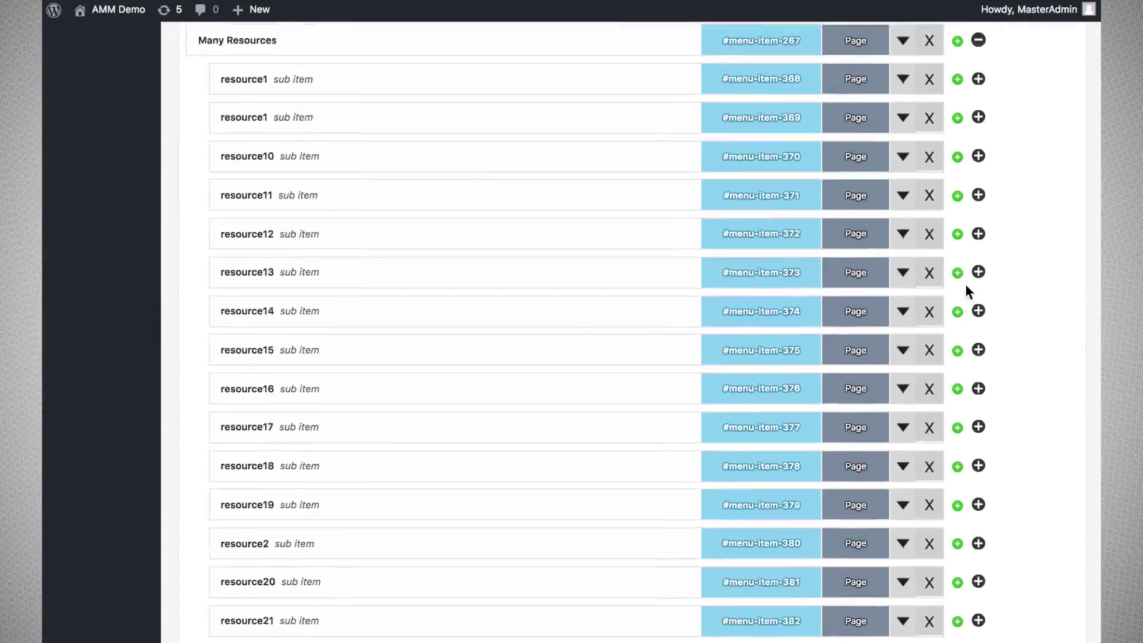
pyautogui.scroll(-20, 966, 284)
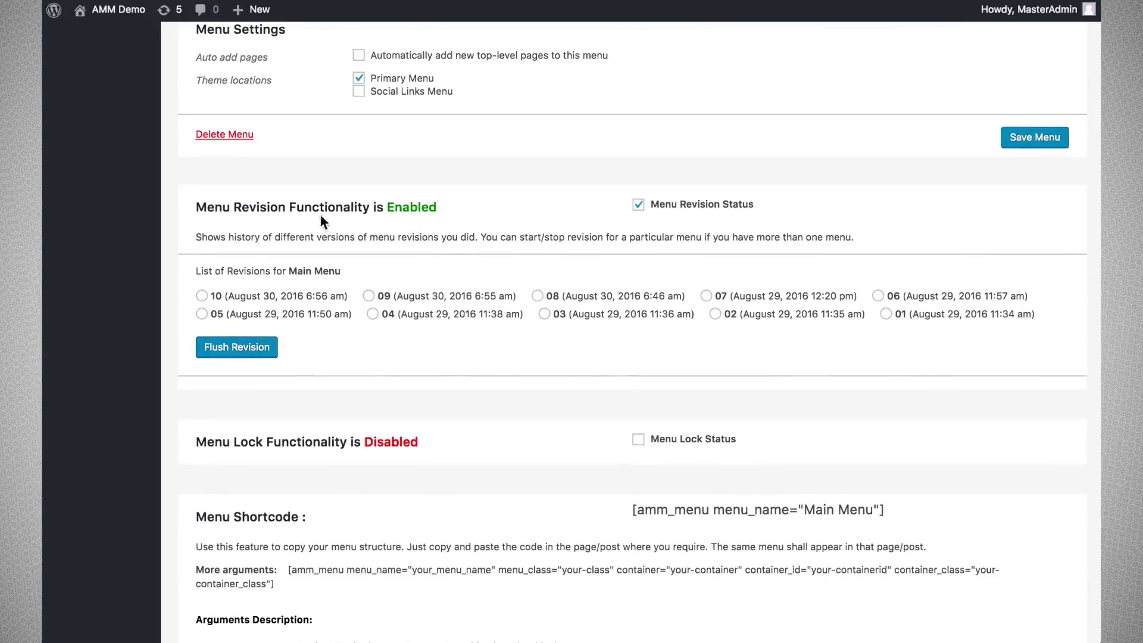
# - Highlight the revision feature heading and check which menus are available to edit
pyautogui.moveTo(242, 206); pyautogui.dragTo(358, 204)
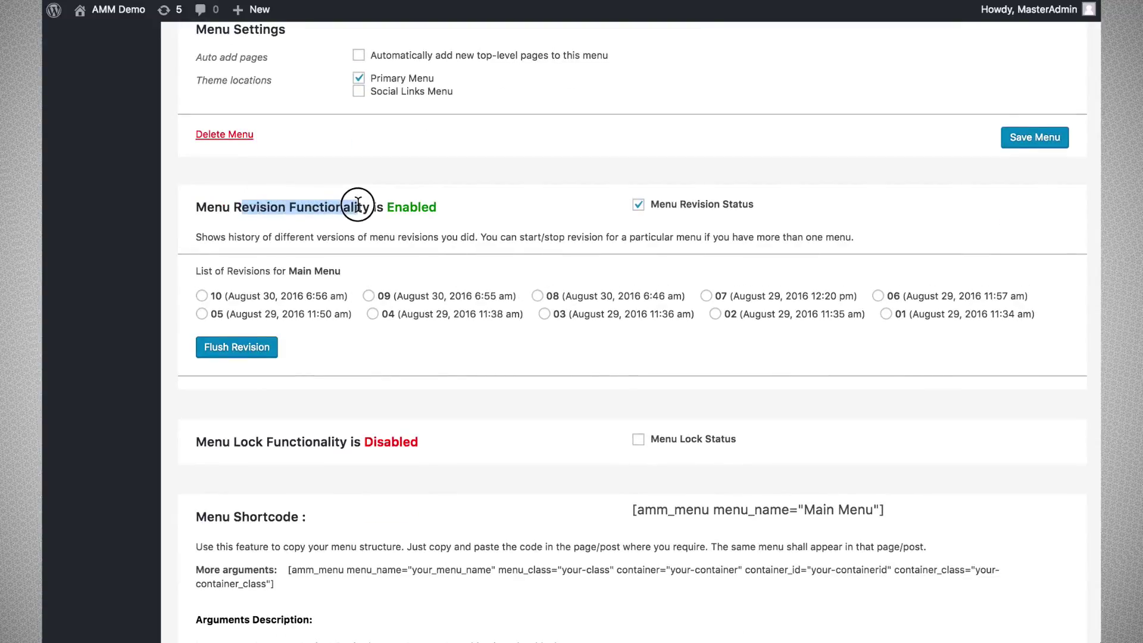
pyautogui.click(451, 210)
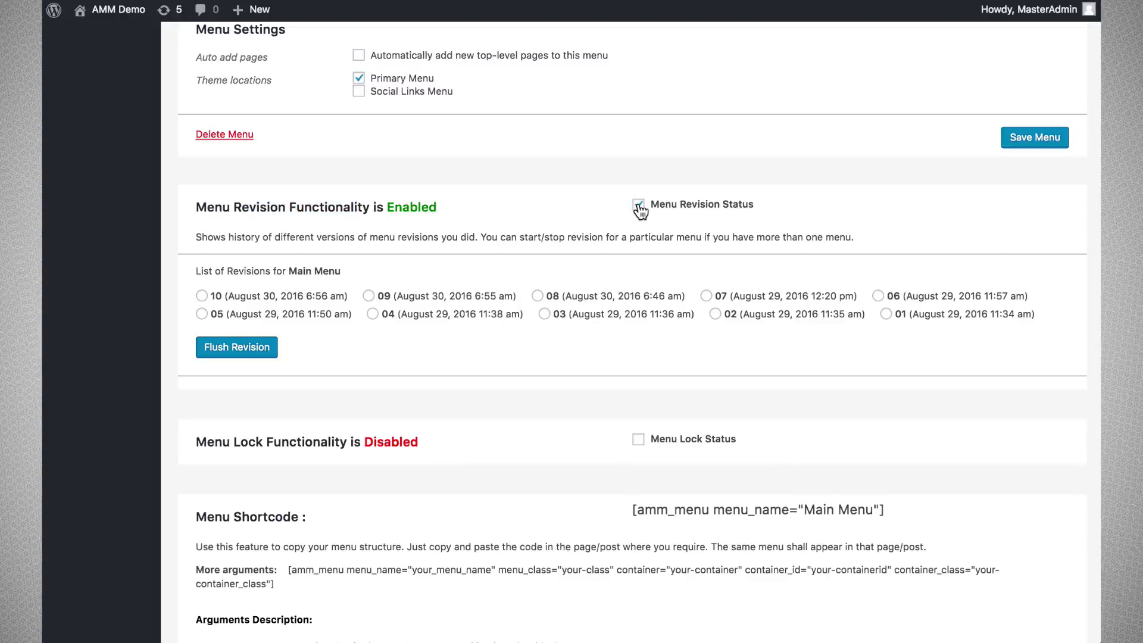
pyautogui.scroll(20, 640, 209)
pyautogui.click(345, 137)
pyautogui.scroll(-20, 563, 246)
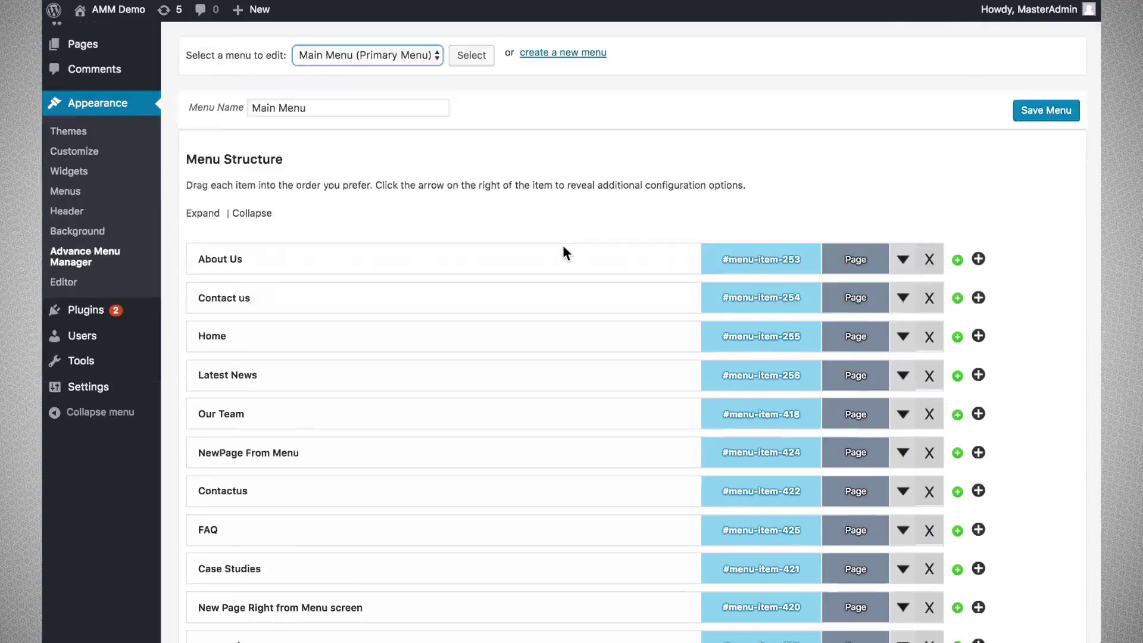
pyautogui.scroll(2, 564, 247)
pyautogui.scroll(2, 562, 245)
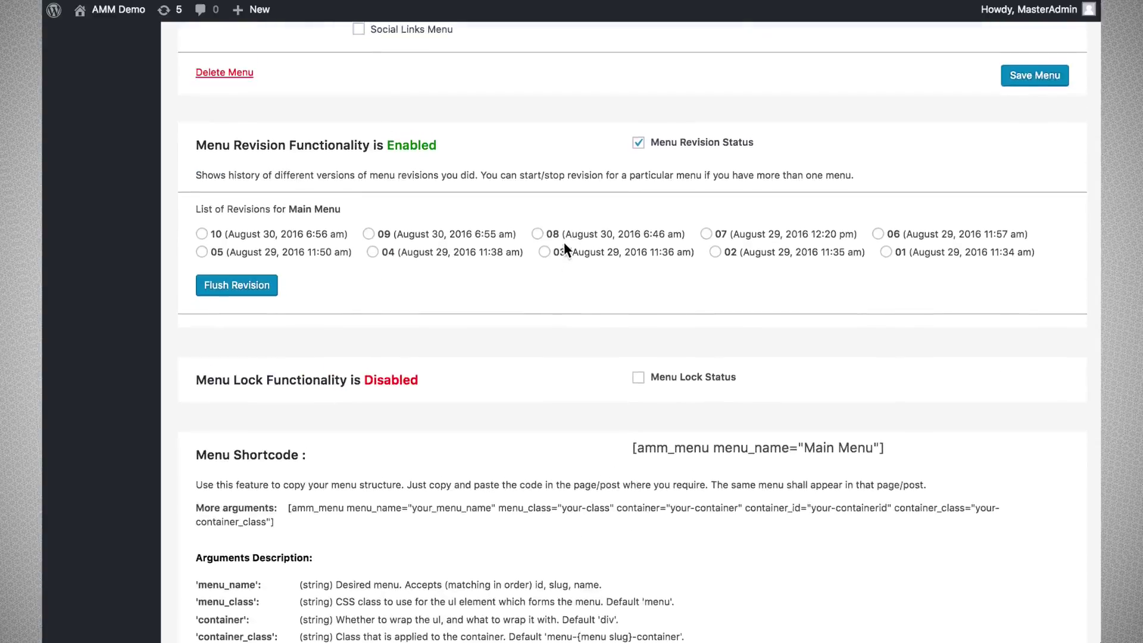
# - Uncheck Menu Revision Status, then flush all saved Main Menu revisions
pyautogui.click(639, 145)
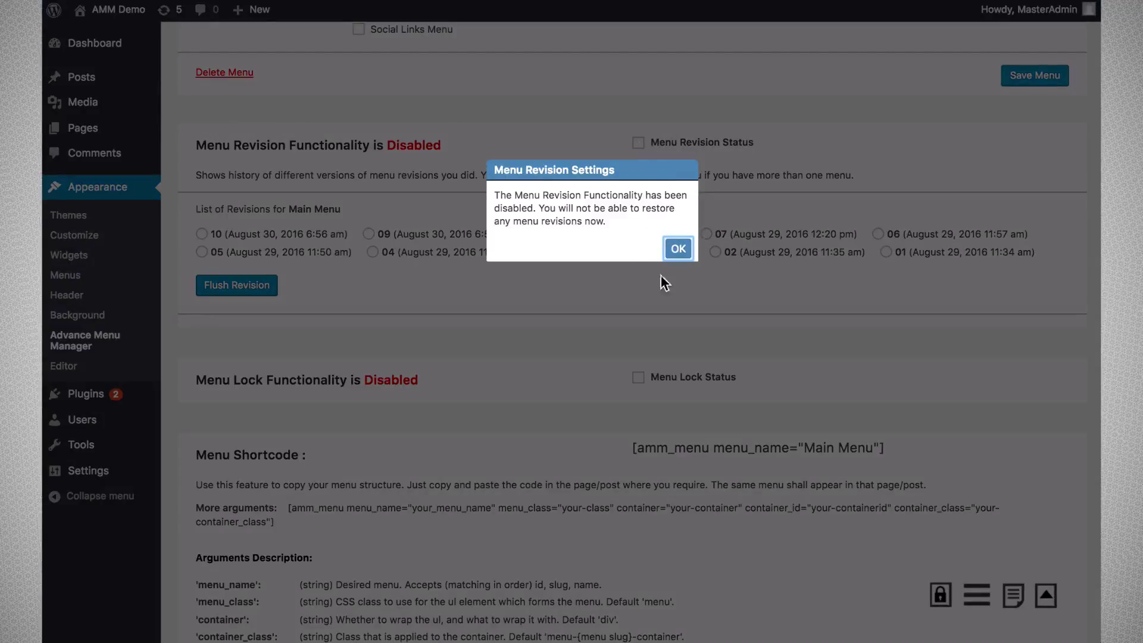
pyautogui.click(678, 249)
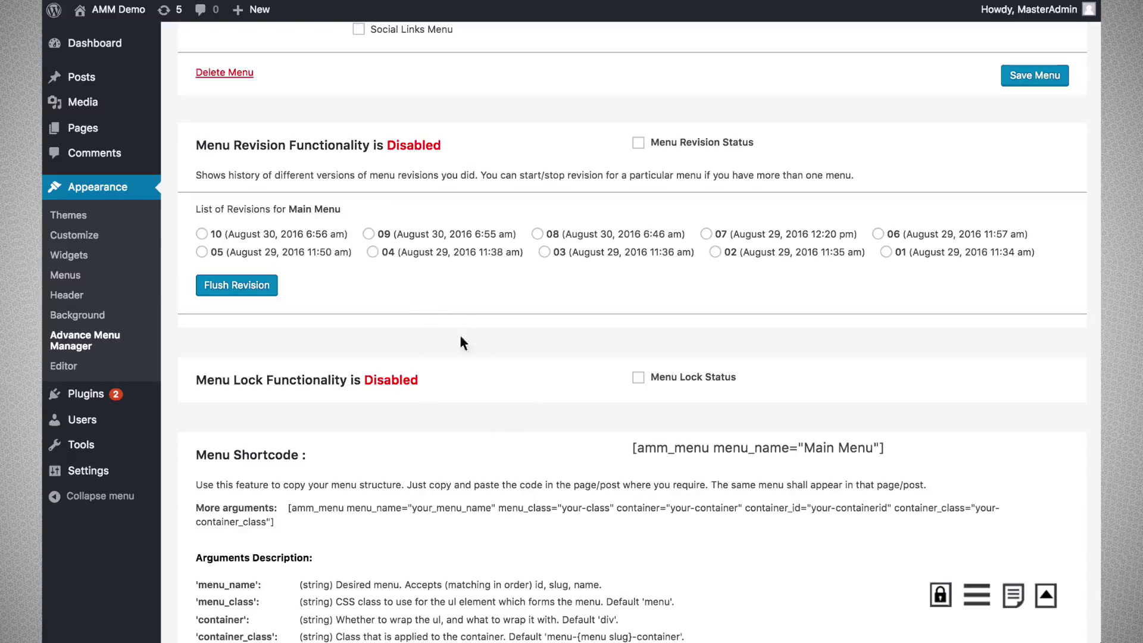
pyautogui.click(251, 287)
pyautogui.click(677, 235)
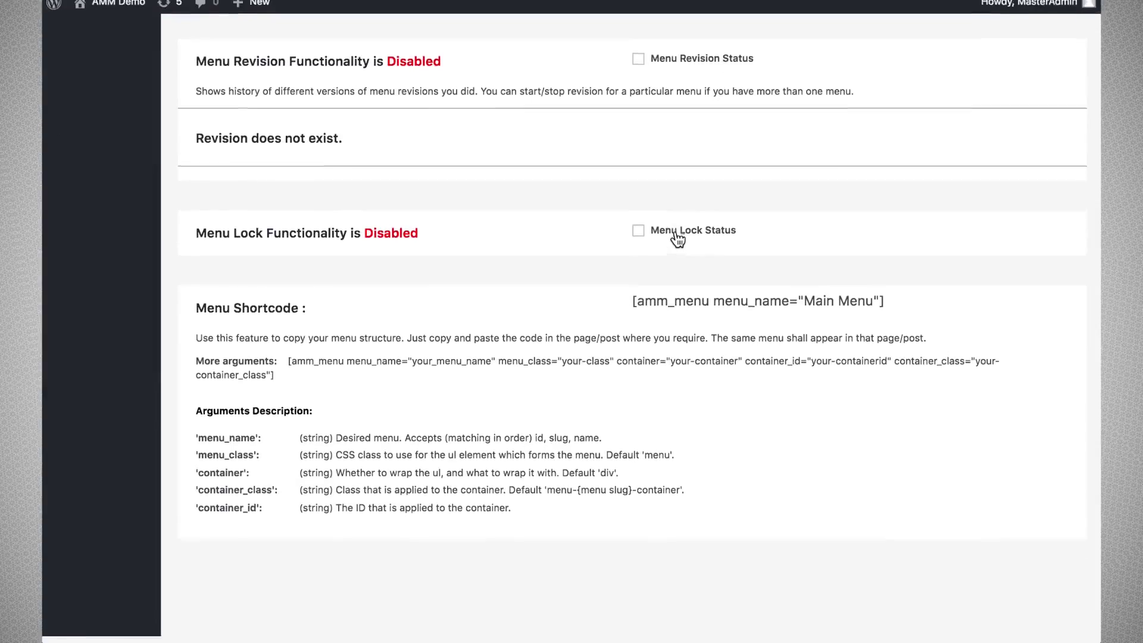
# - Tick Menu Revision Status to re-enable revision tracking for Main Menu
pyautogui.scroll(3, 499, 322)
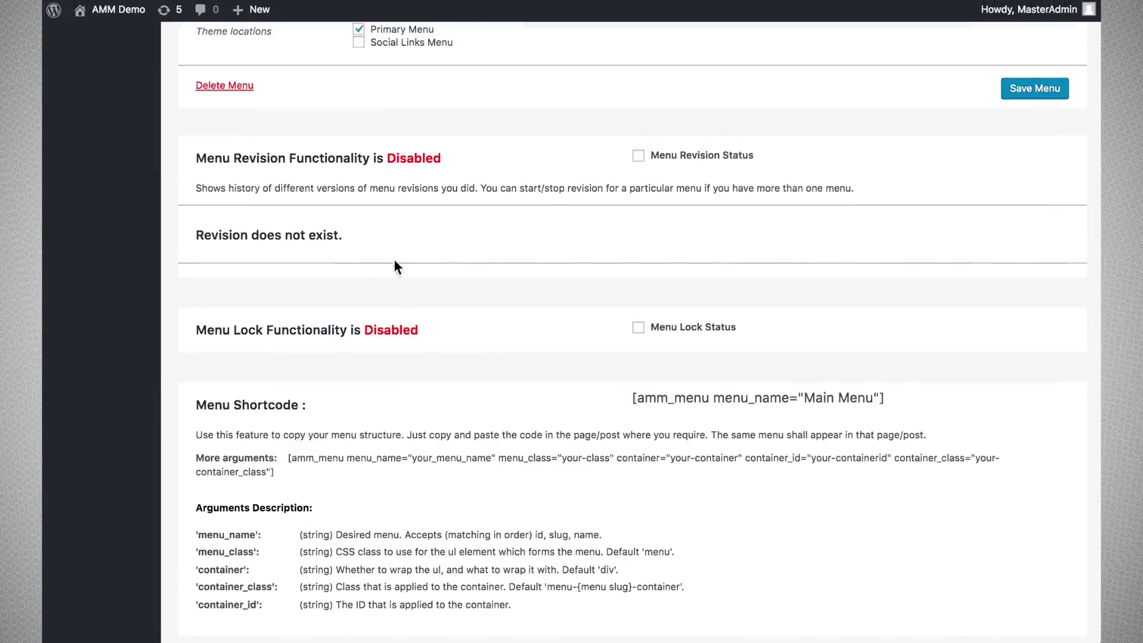
pyautogui.scroll(2, 443, 210)
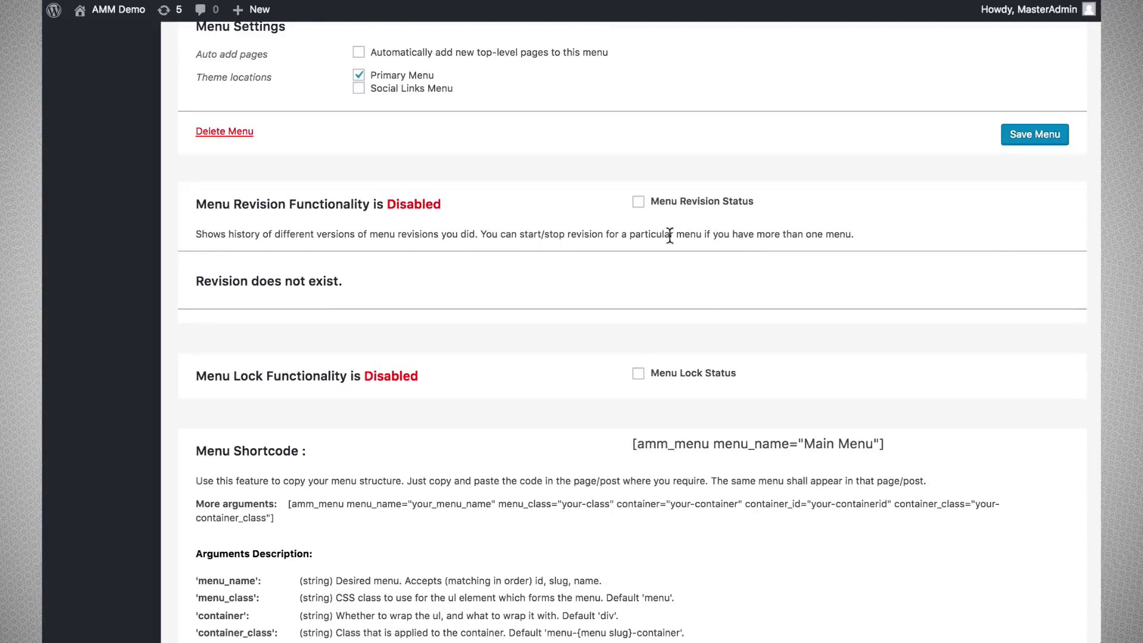
pyautogui.scroll(1, 655, 257)
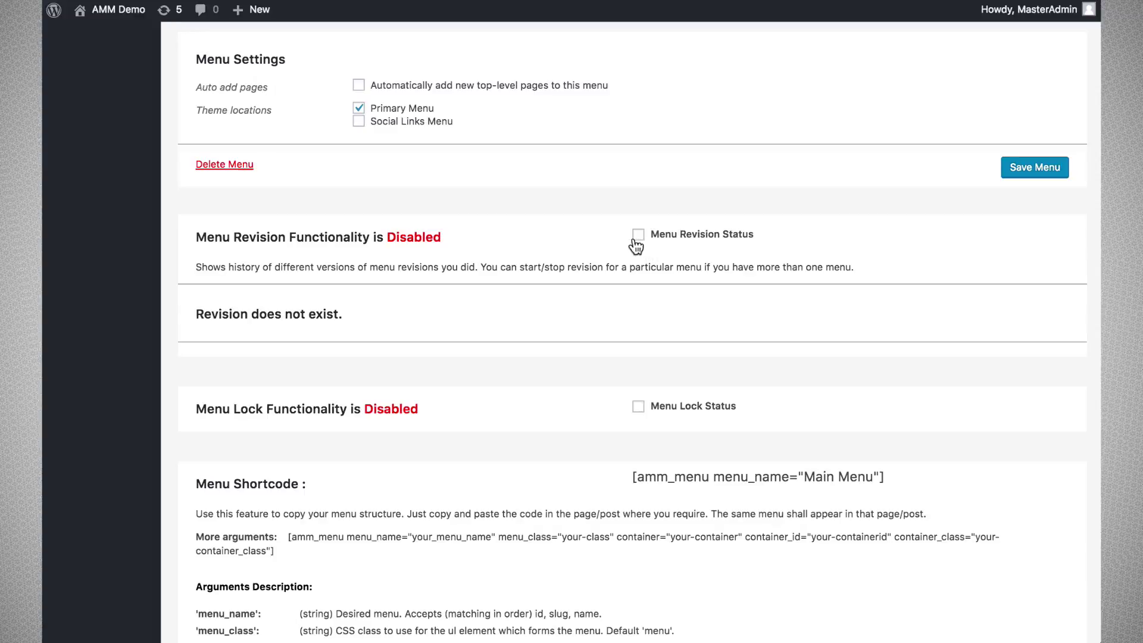
pyautogui.click(639, 237)
pyautogui.scroll(20, 640, 243)
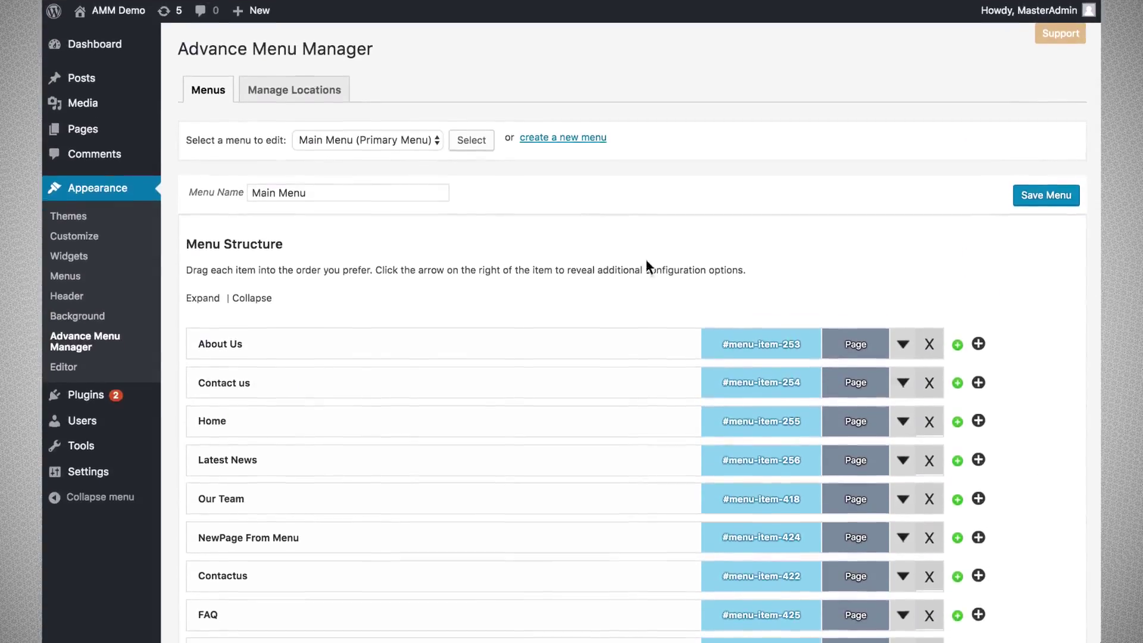
# - Reload the Advance Menu Manager page and scroll through the Main Menu structure
pyautogui.scroll(-2, 672, 337)
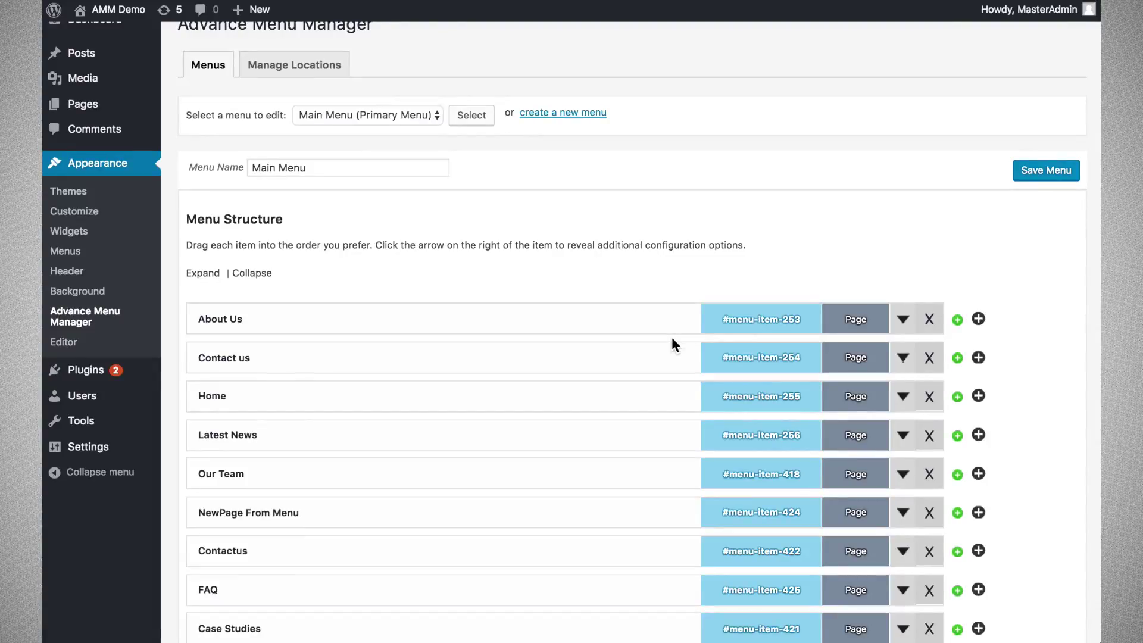
pyautogui.press('super+r')
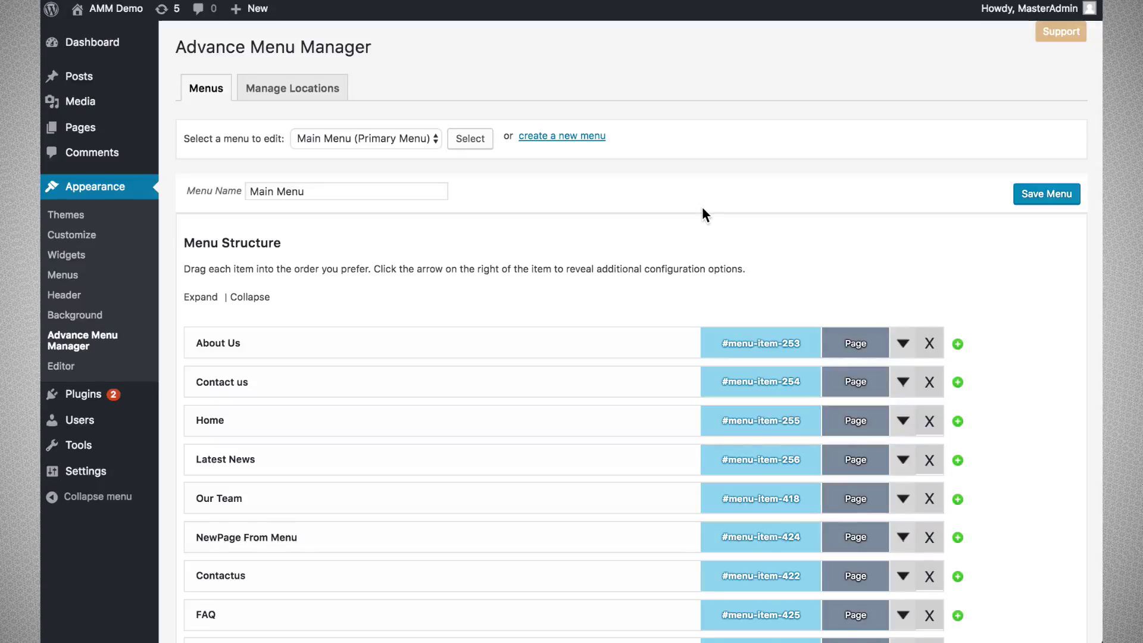
pyautogui.scroll(-3, 676, 302)
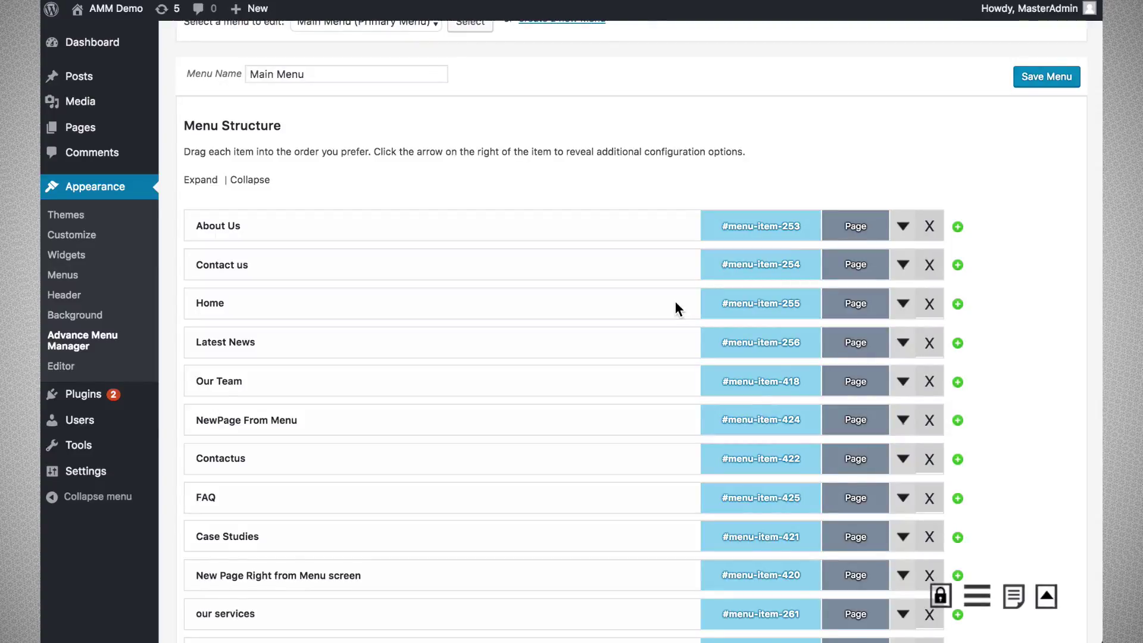
pyautogui.scroll(-3, 676, 303)
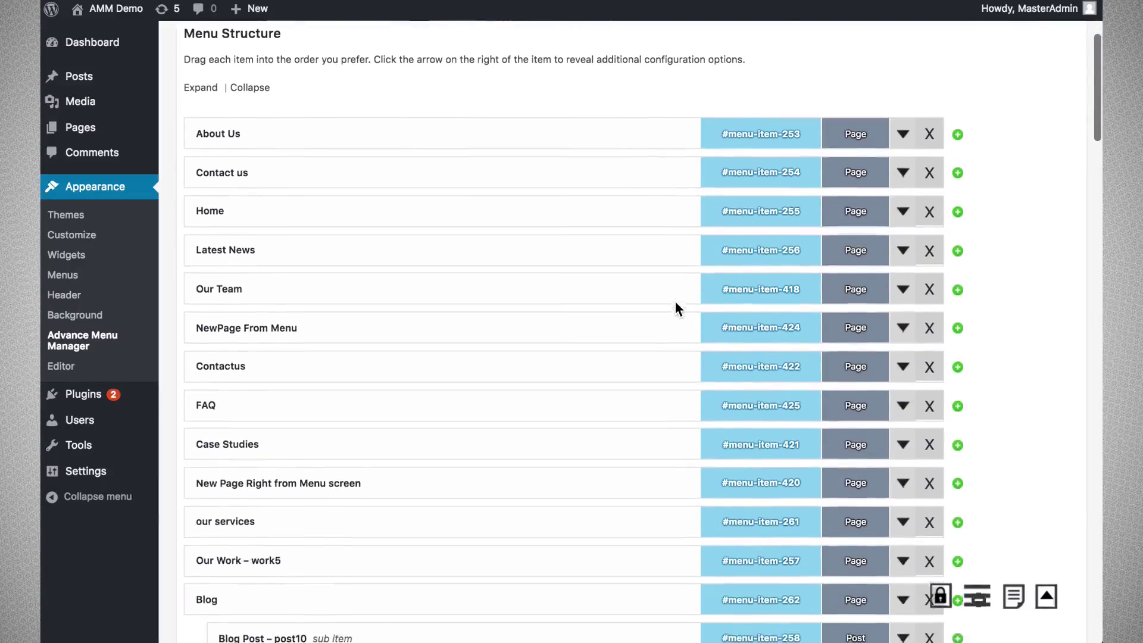
pyautogui.scroll(-12, 675, 301)
# - Select and copy the shortcode [amm_menu menu_name="Main Menu"] from the Menu Shortcode section
pyautogui.scroll(-20, 675, 302)
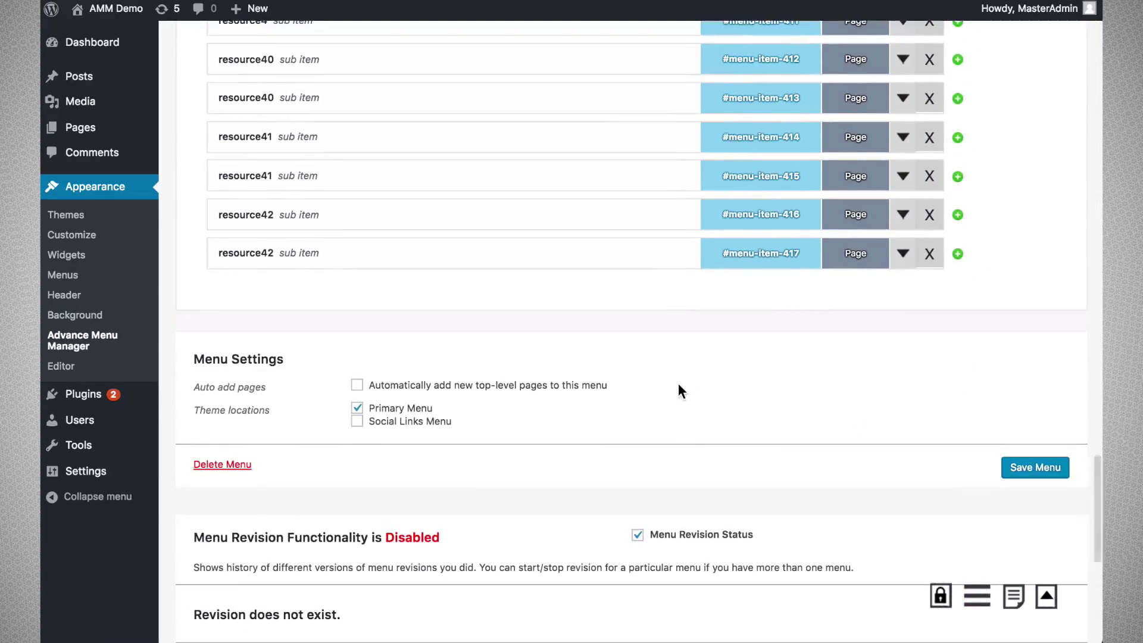
pyautogui.scroll(-6, 679, 386)
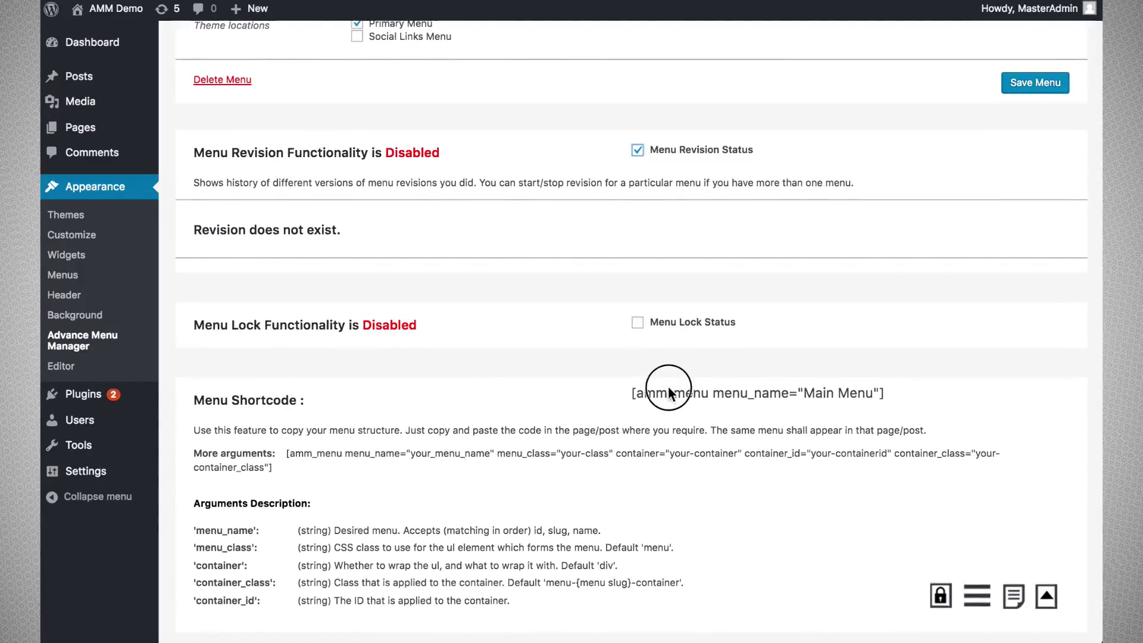
pyautogui.moveTo(897, 390); pyautogui.dragTo(623, 399)
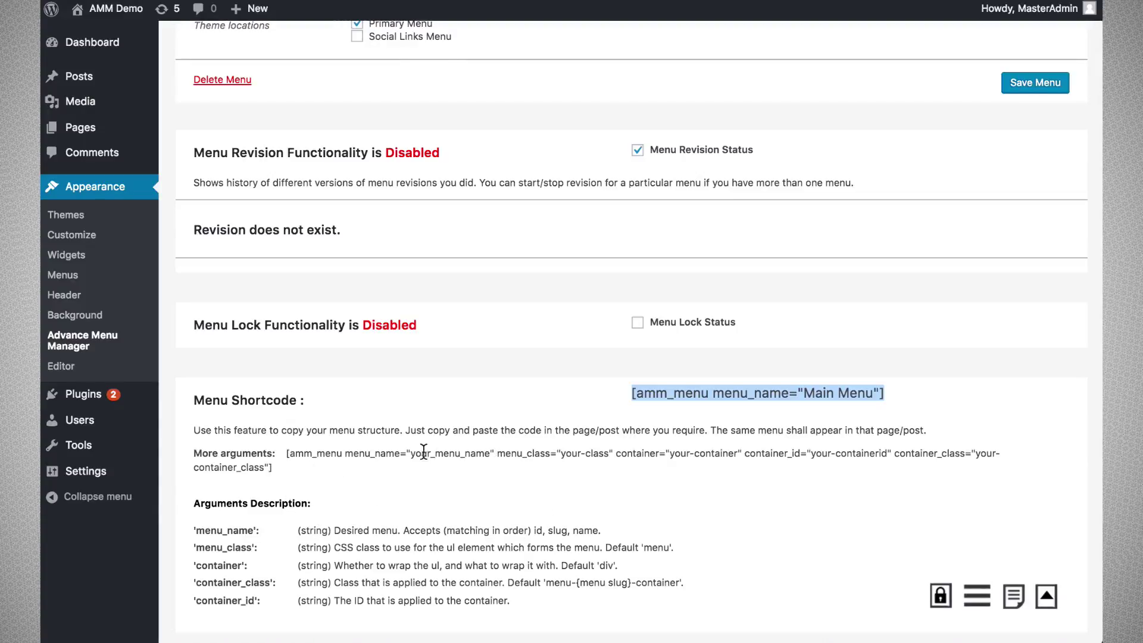
pyautogui.moveTo(422, 458); pyautogui.dragTo(566, 490)
pyautogui.click(492, 459)
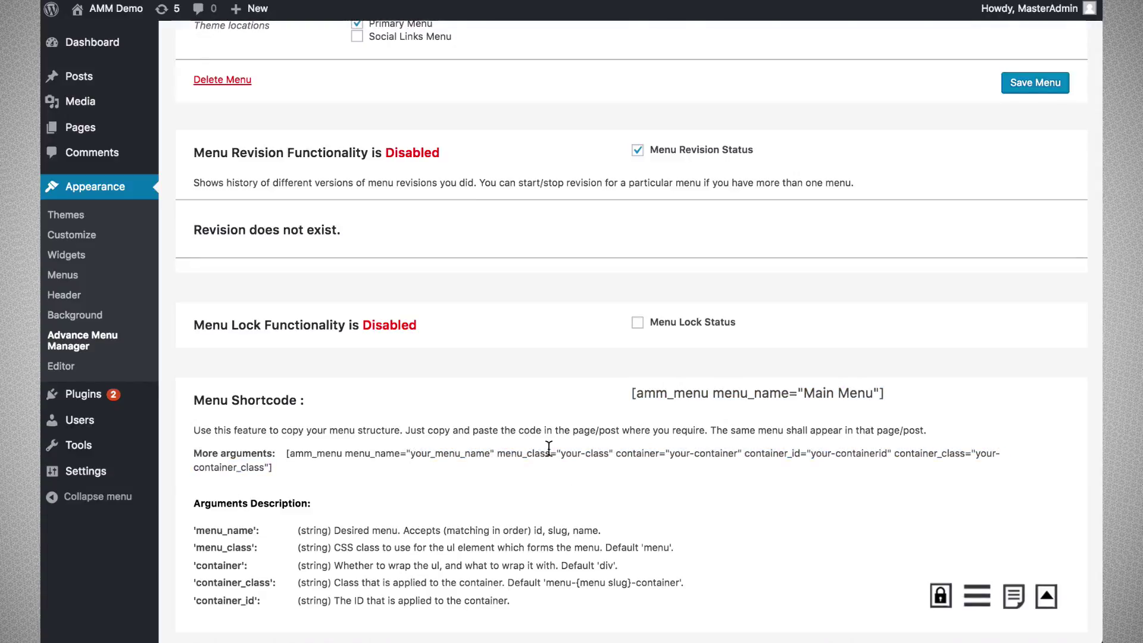
pyautogui.moveTo(533, 456); pyautogui.dragTo(678, 471)
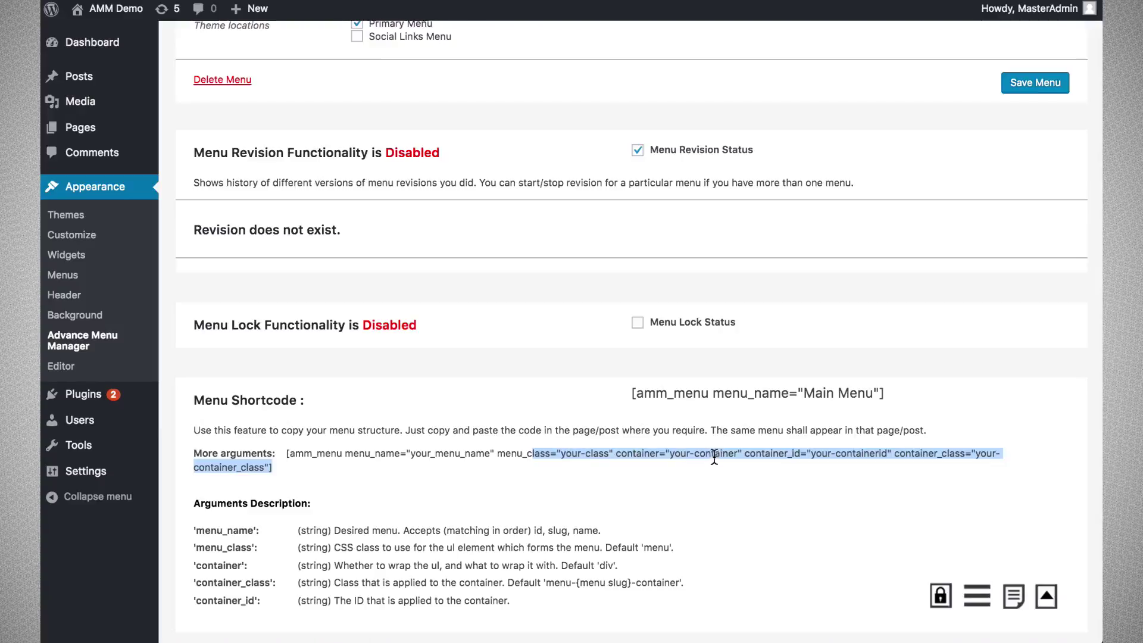
pyautogui.moveTo(630, 394); pyautogui.dragTo(884, 392)
pyautogui.hotkey('ctrl', 'c')
pyautogui.scroll(15, 649, 299)
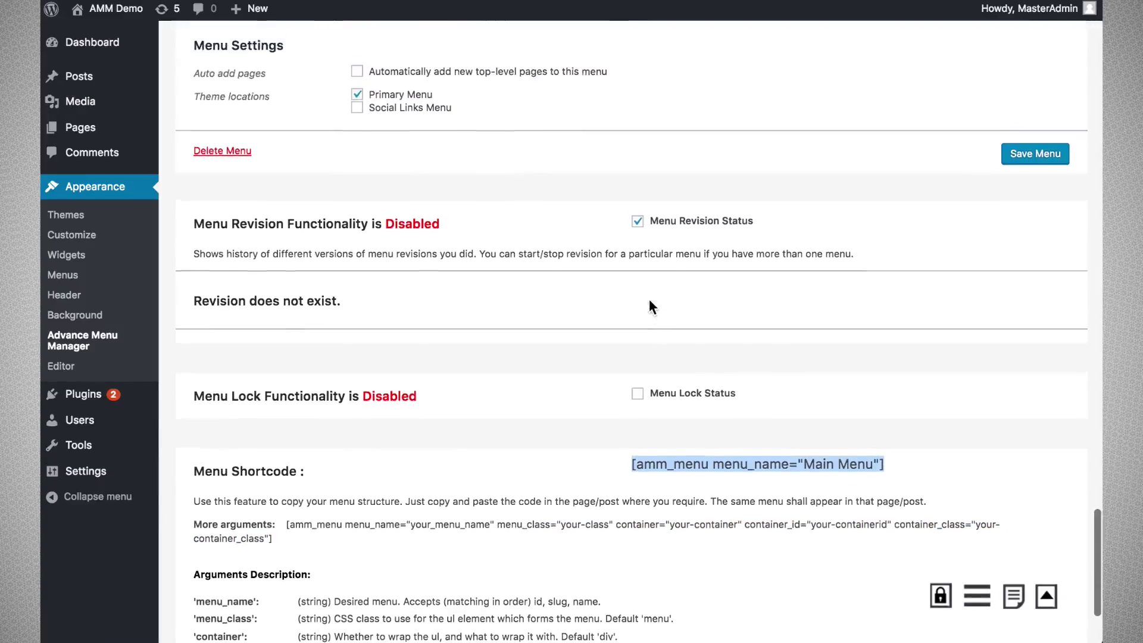
pyautogui.scroll(20, 650, 302)
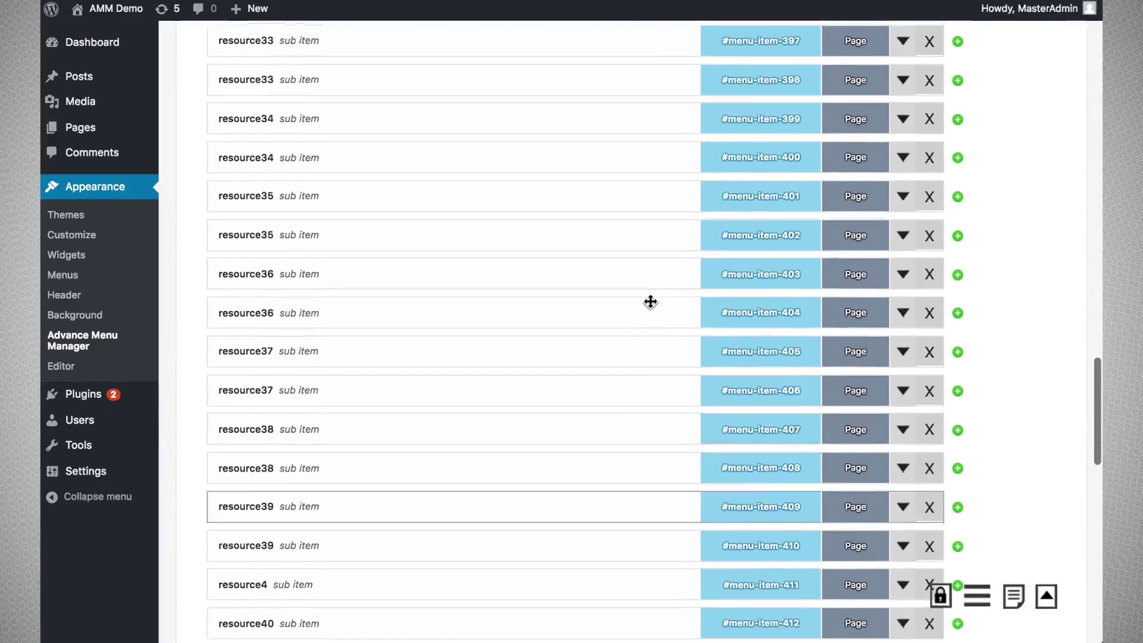
# - Paste the Main Menu shortcode into the Contactus page content inline and update it
pyautogui.scroll(5, 650, 302)
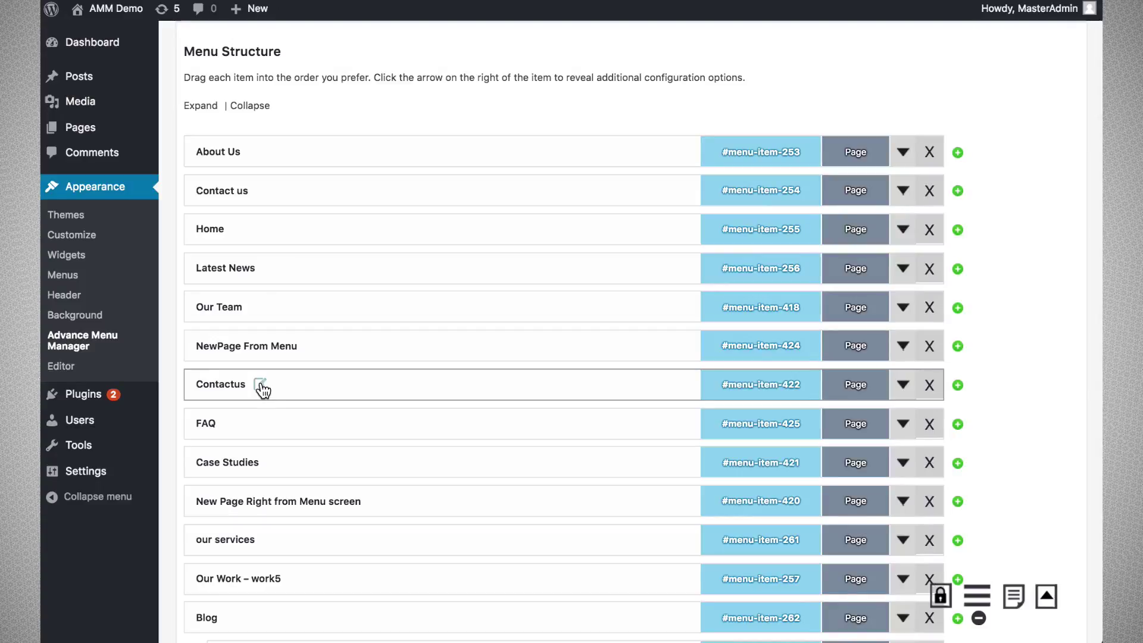
pyautogui.click(260, 387)
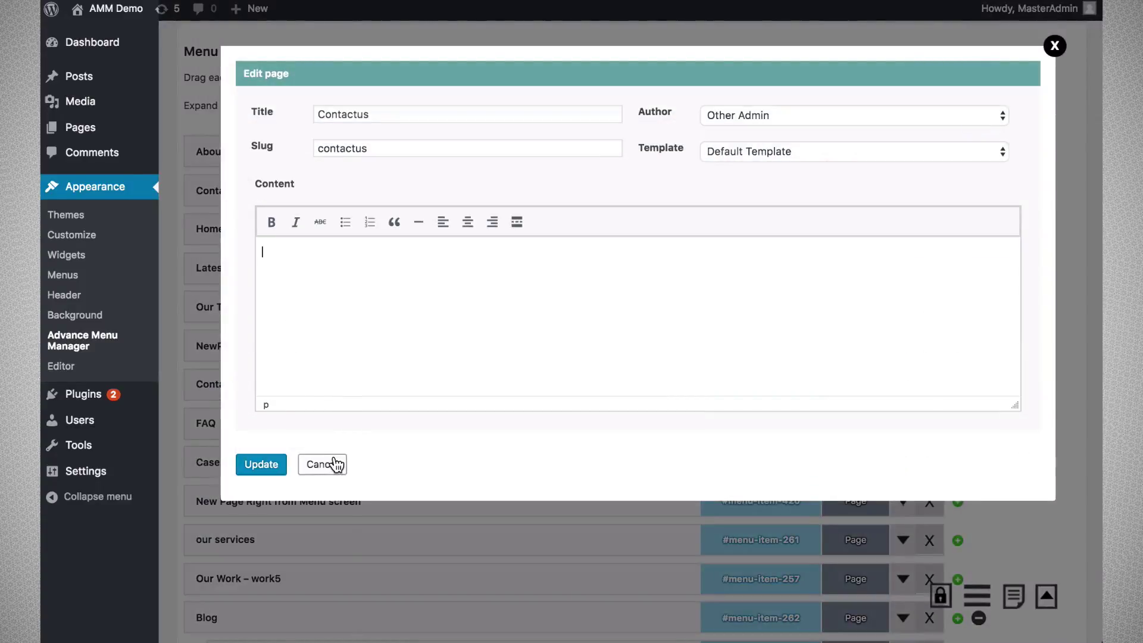
pyautogui.hotkey('ctrl', 'v')
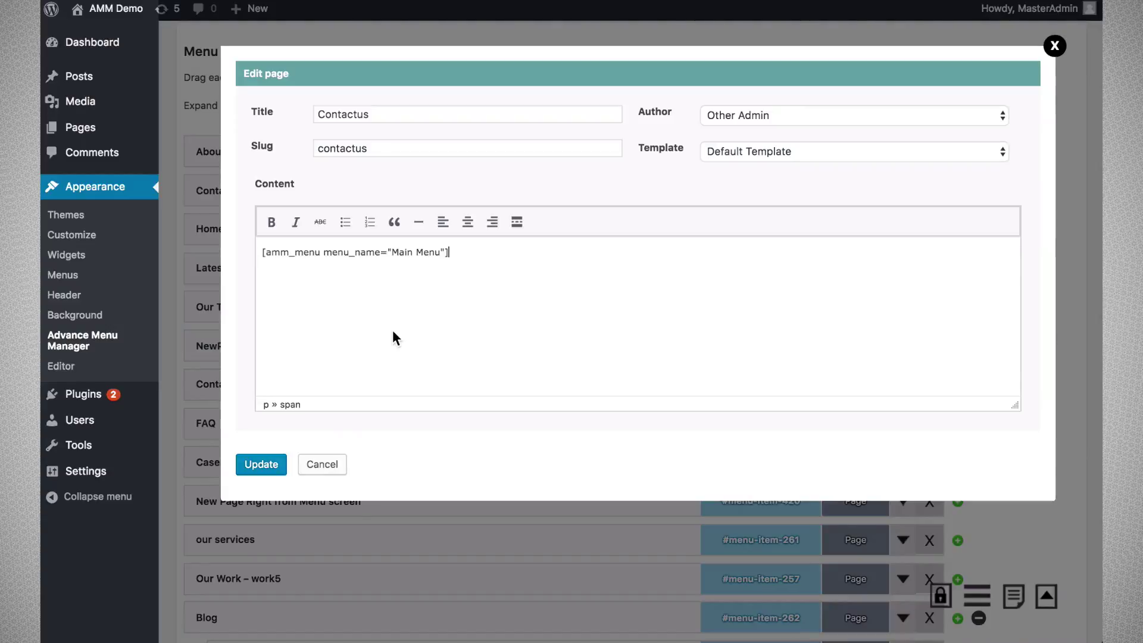
pyautogui.click(256, 465)
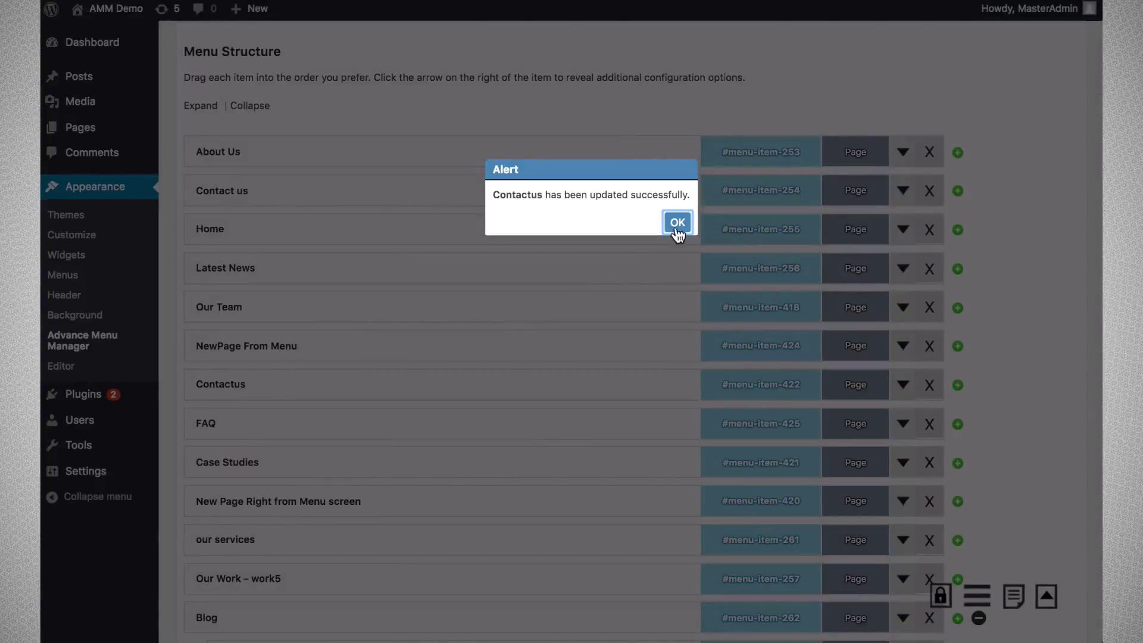
pyautogui.click(678, 226)
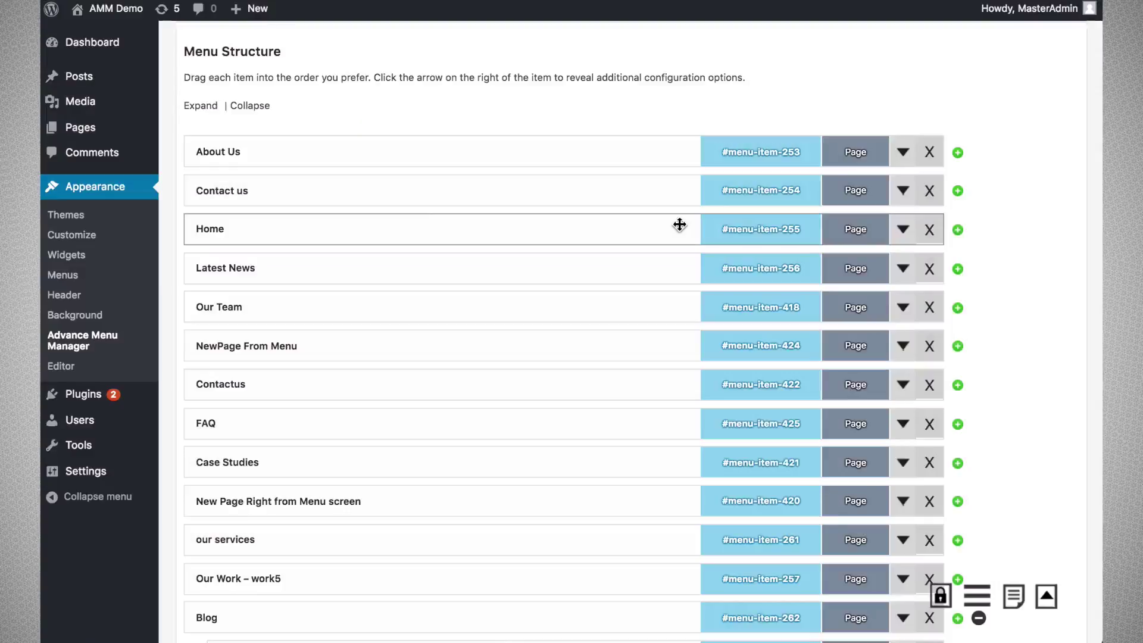
# - Visit the live AMM Demo site and open the Contactus page
pyautogui.moveTo(113, 9)
pyautogui.click(92, 36)
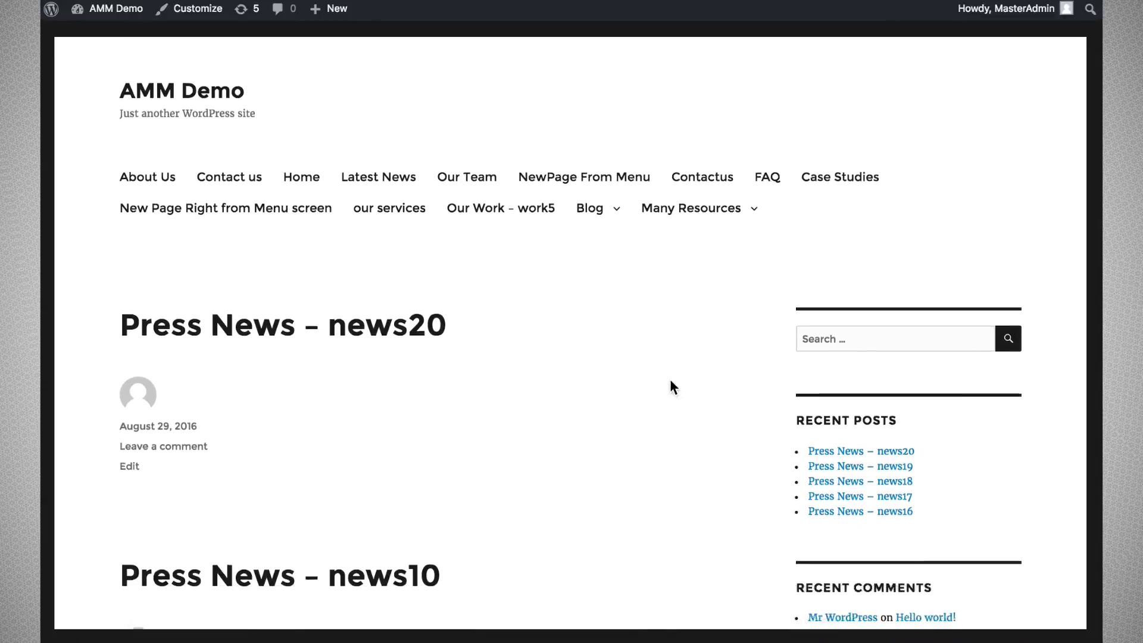
pyautogui.click(719, 229)
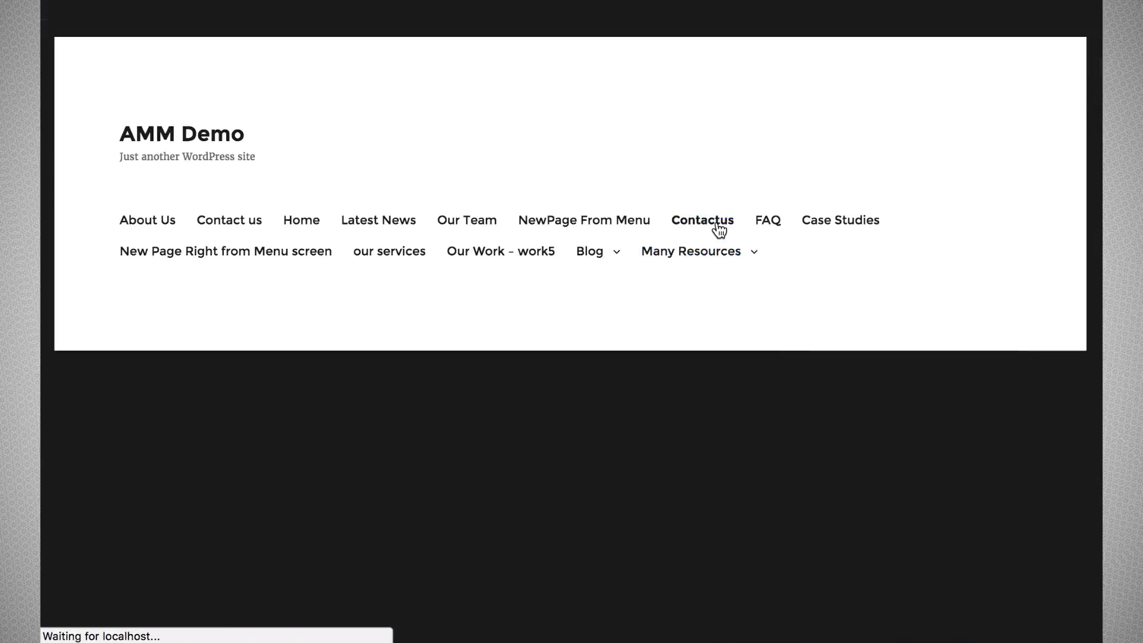
pyautogui.scroll(-5, 652, 375)
pyautogui.moveTo(208, 96); pyautogui.dragTo(350, 355)
pyautogui.click(411, 439)
# - Scroll through the Main Menu links rendered on the Contactus page
pyautogui.scroll(-5, 411, 439)
pyautogui.scroll(-10, 411, 440)
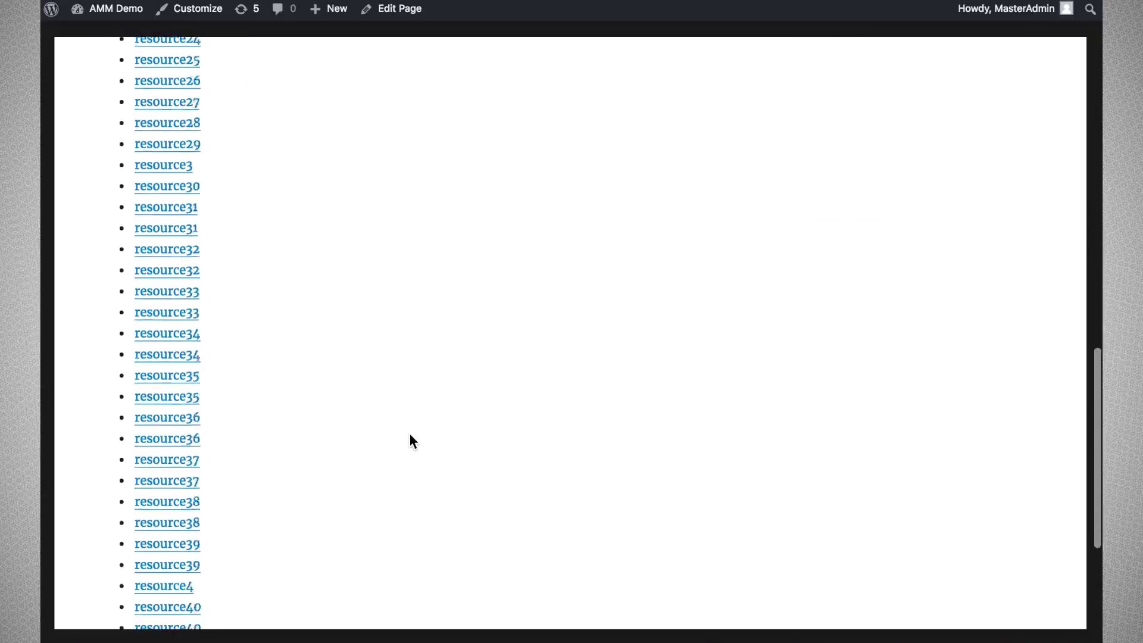
pyautogui.scroll(15, 411, 441)
pyautogui.scroll(6, 411, 441)
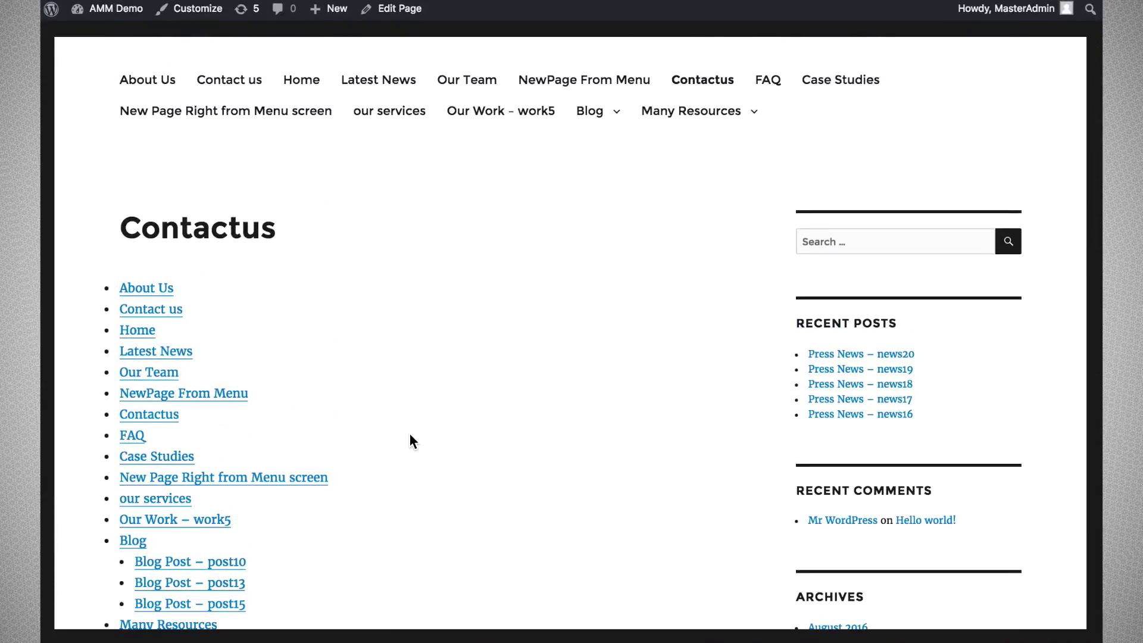
pyautogui.scroll(-3, 409, 441)
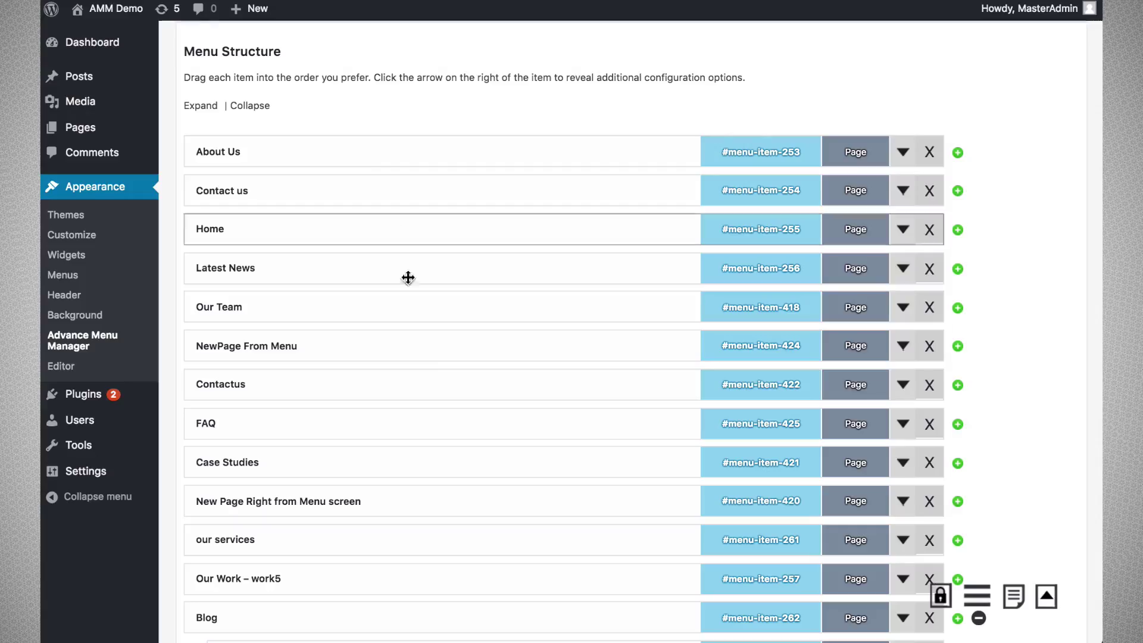
pyautogui.scroll(-6, 450, 415)
pyautogui.scroll(-15, 450, 416)
pyautogui.click(701, 567)
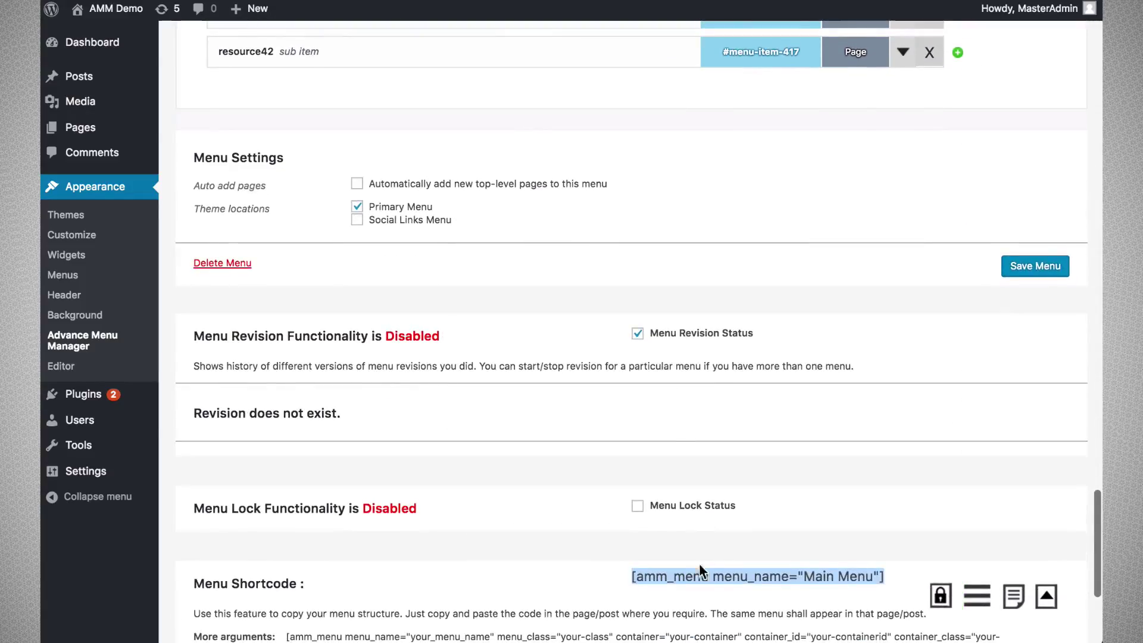
# - Scroll to the Menu Revision and Menu Lock sections, showing fresh revision 01 (7:10 am)
pyautogui.scroll(-1, 714, 524)
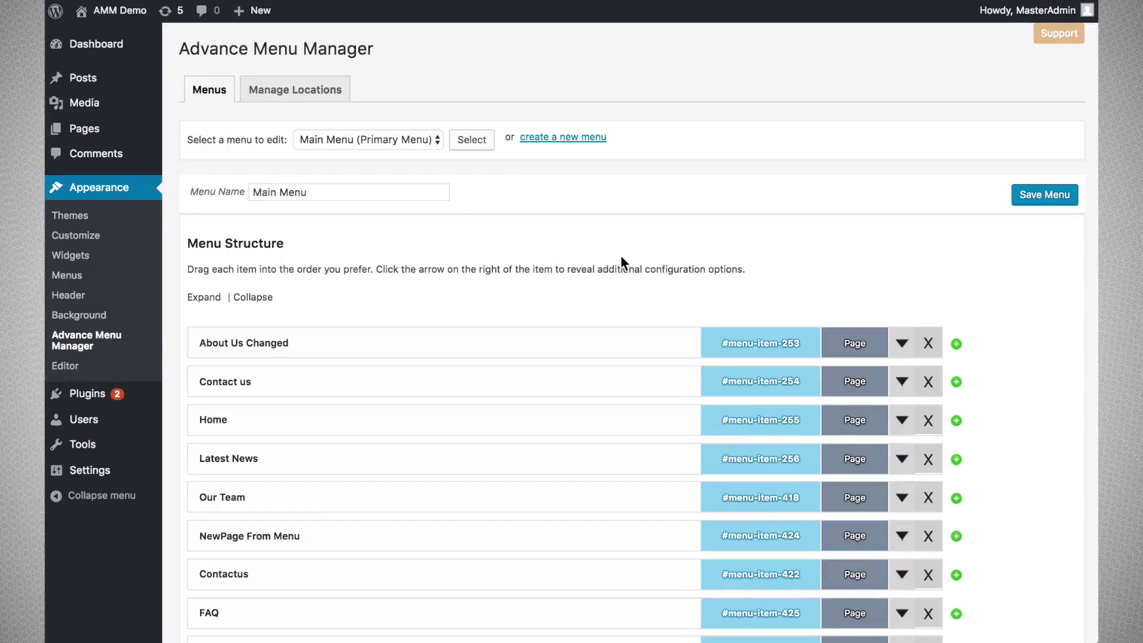
pyautogui.scroll(-2, 672, 242)
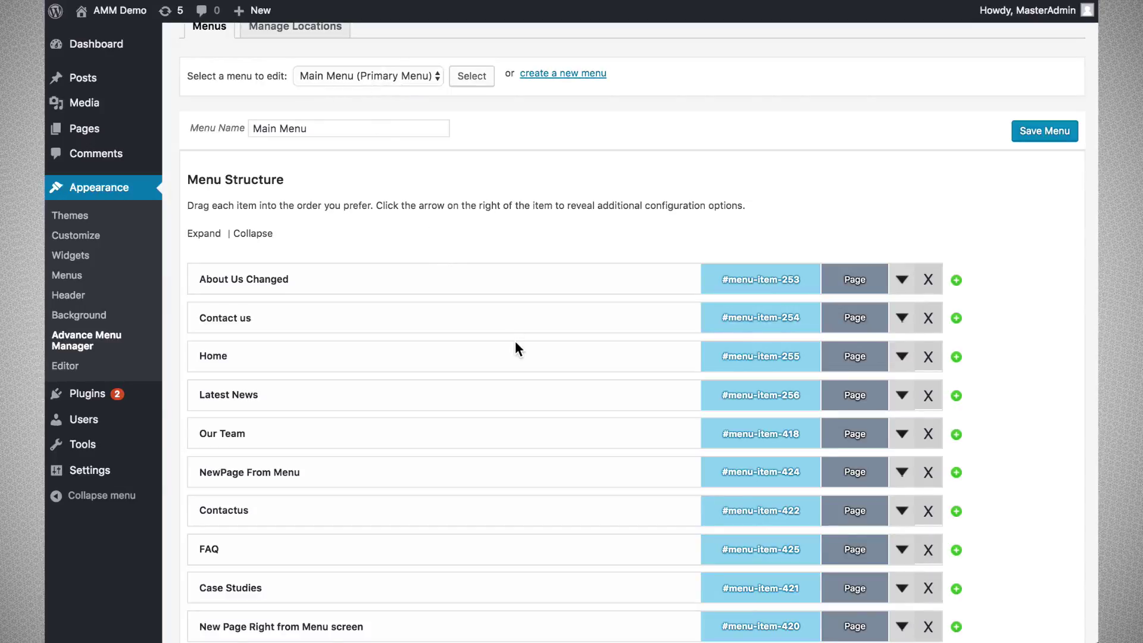
pyautogui.scroll(-3, 516, 342)
pyautogui.scroll(4, 516, 342)
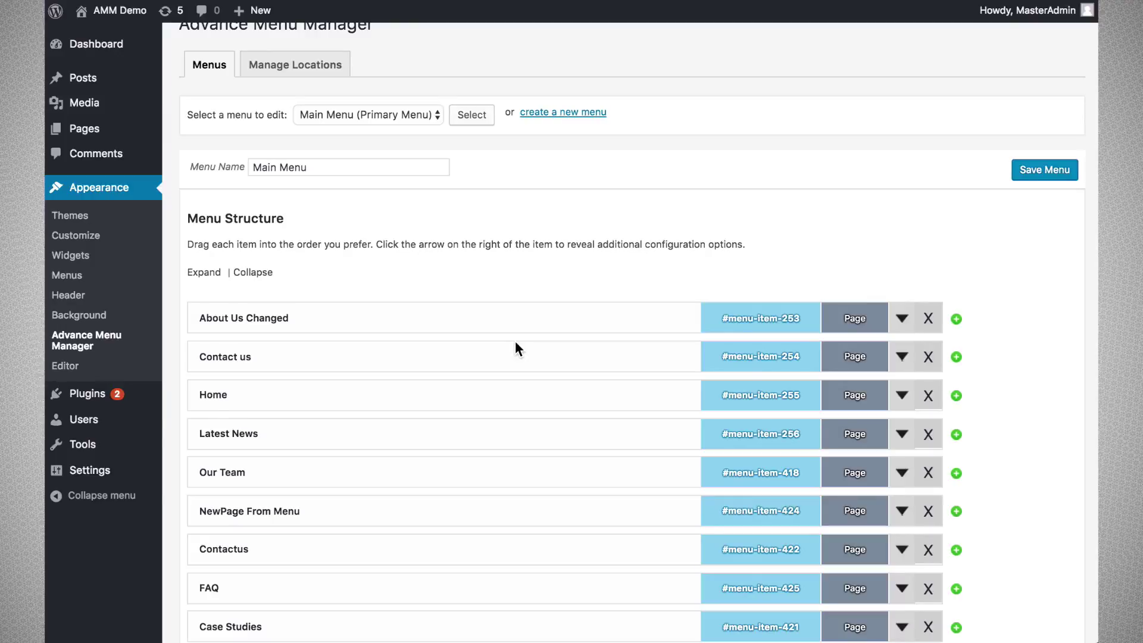
pyautogui.scroll(-4, 515, 342)
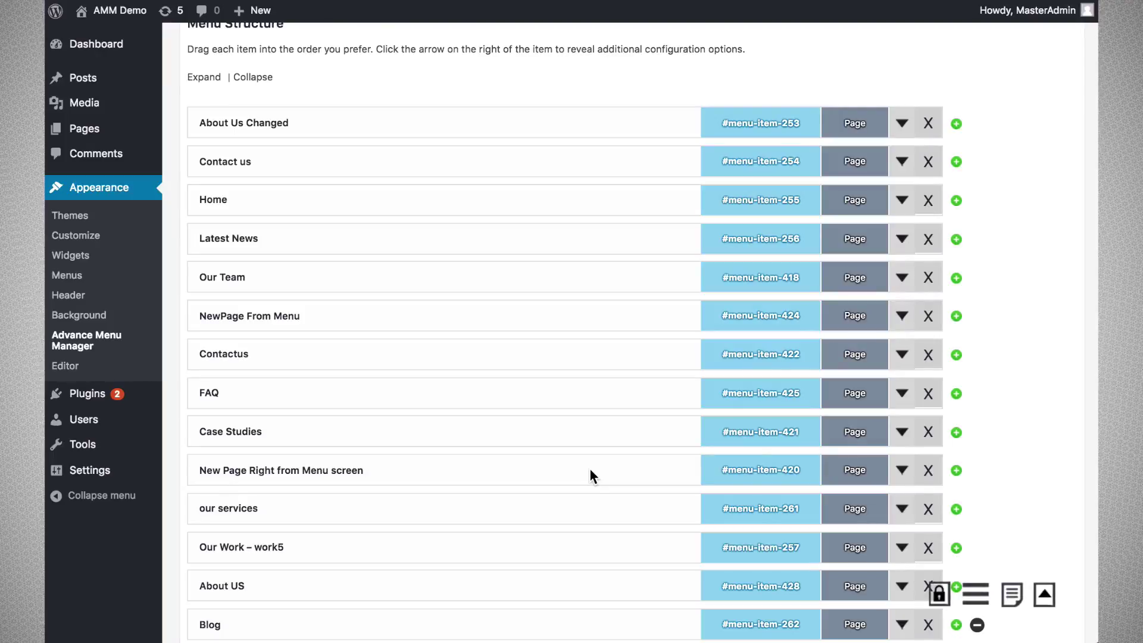
pyautogui.scroll(-5, 590, 470)
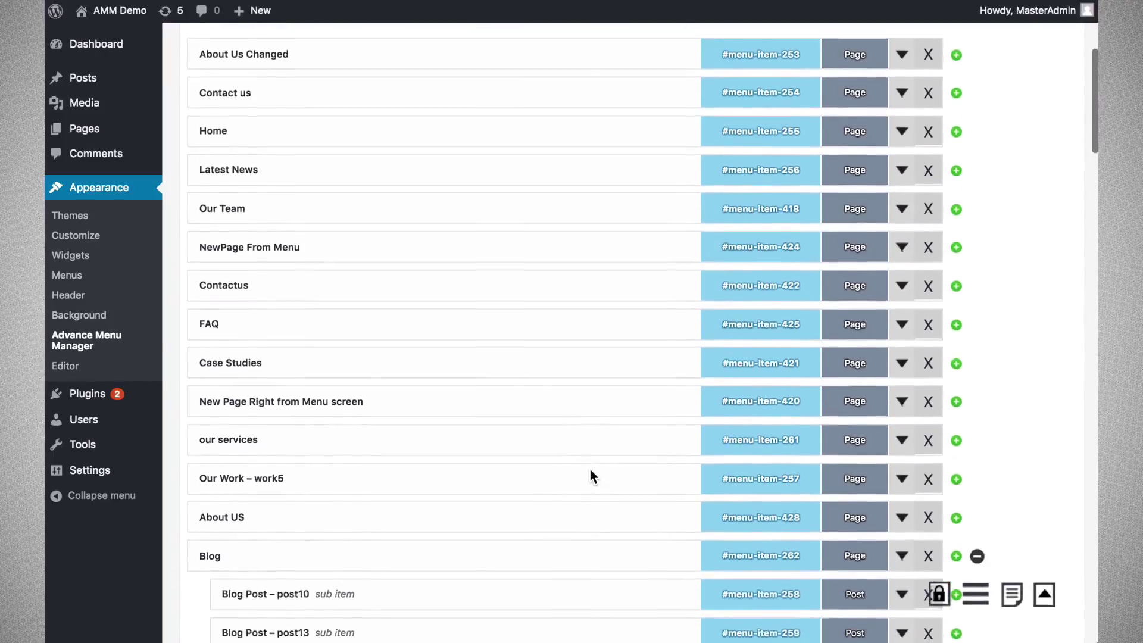
pyautogui.scroll(-20, 591, 471)
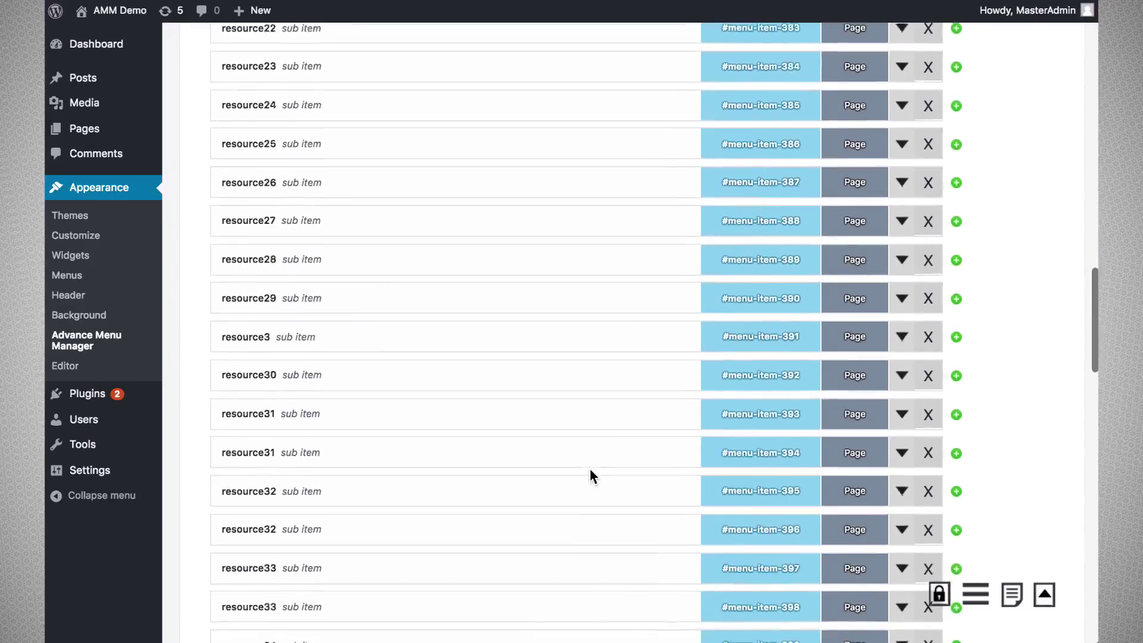
pyautogui.scroll(-5, 590, 470)
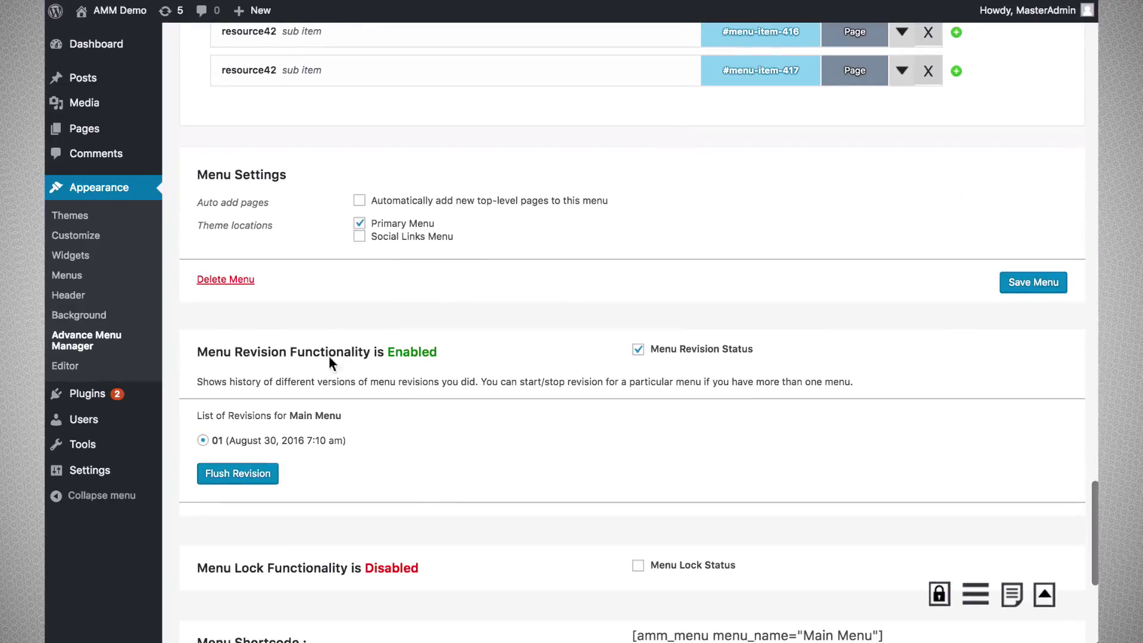
pyautogui.scroll(-2, 369, 429)
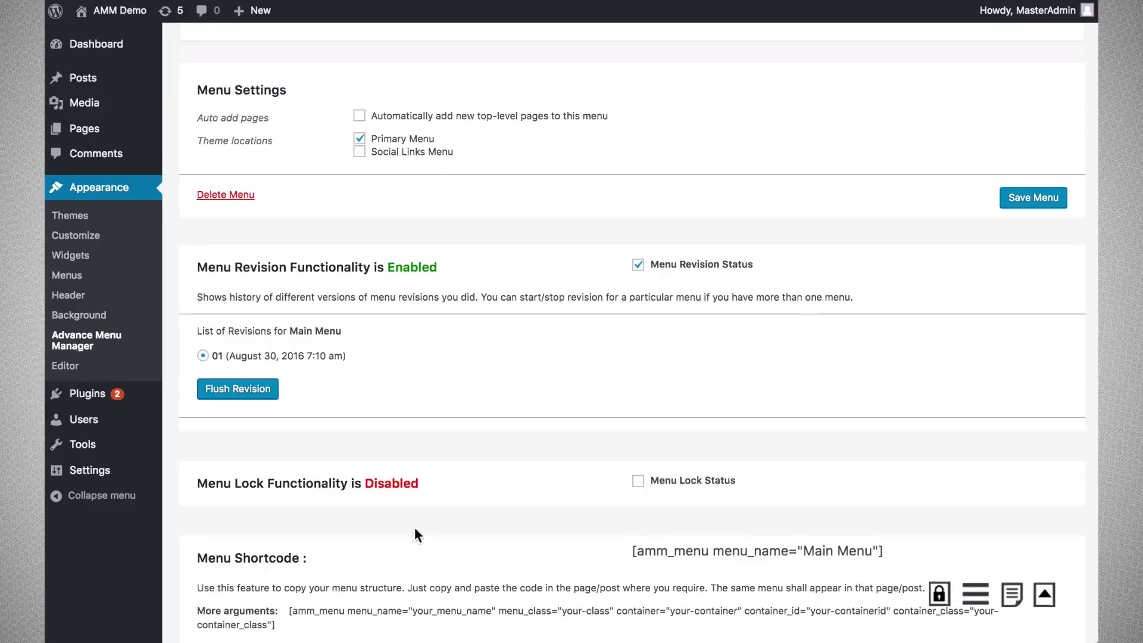
pyautogui.scroll(-1, 414, 527)
# - Enable Menu Lock Status on Main Menu and confirm the alert, making Other Admin a permitted editor
pyautogui.click(292, 438)
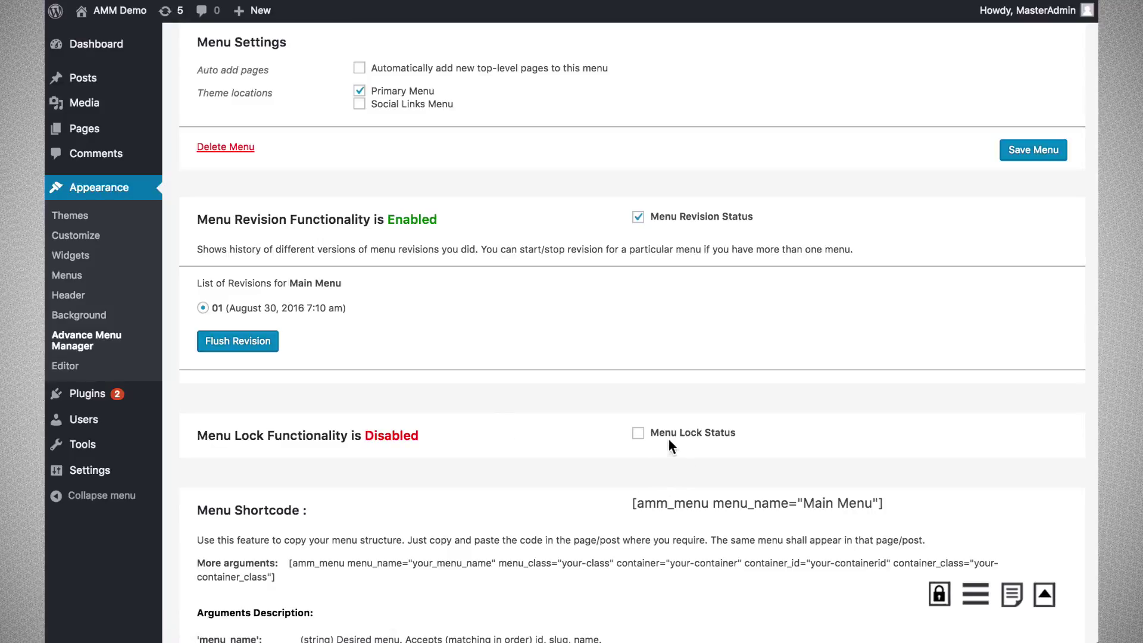
pyautogui.click(637, 434)
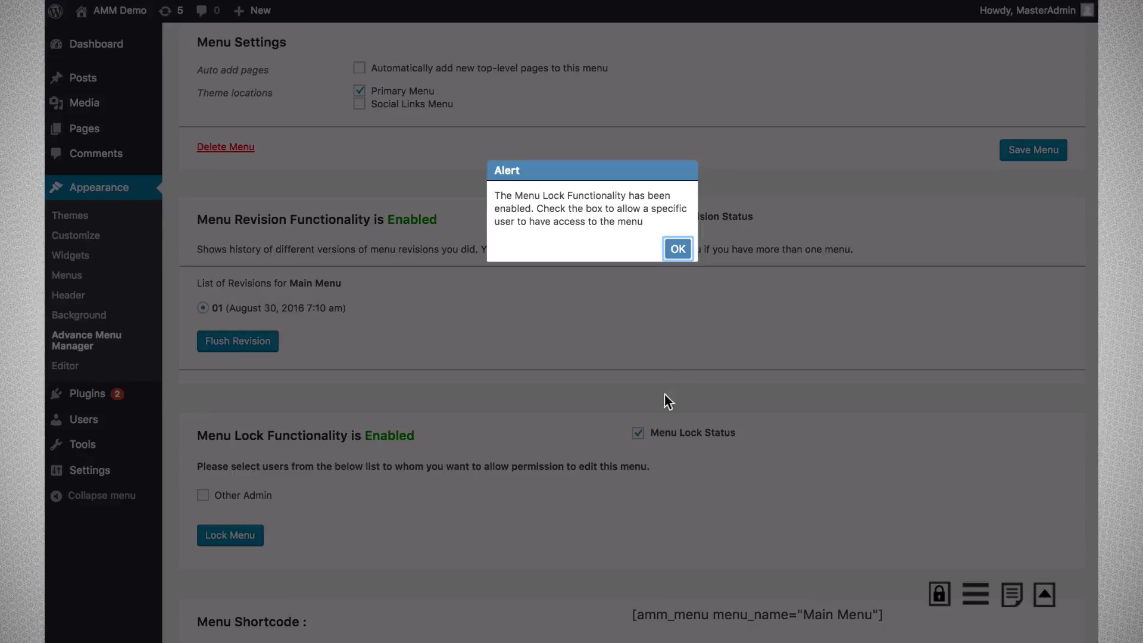
pyautogui.click(678, 249)
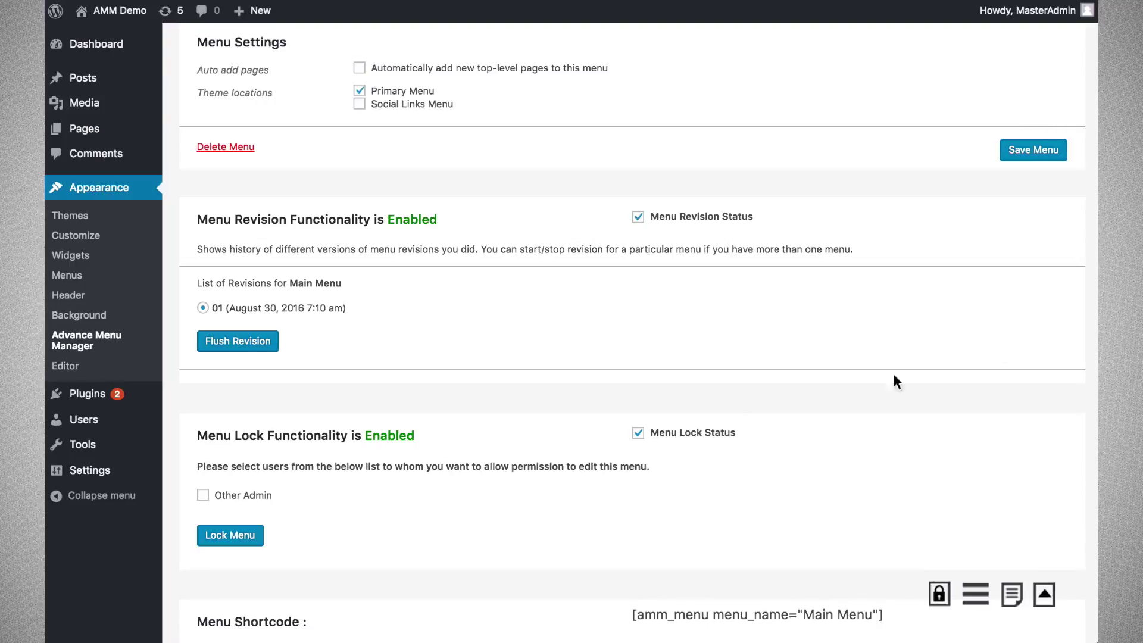
pyautogui.scroll(1, 910, 338)
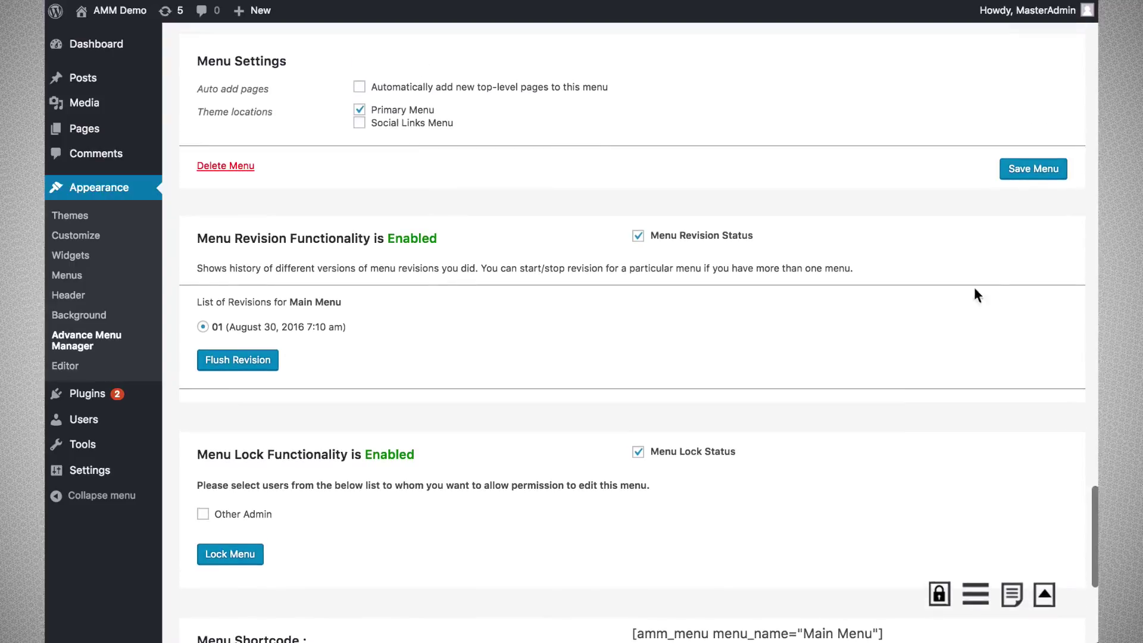
# - Save Main Menu with locking on, so the reloaded list shows About Us Changed through FAQ
pyautogui.click(1039, 173)
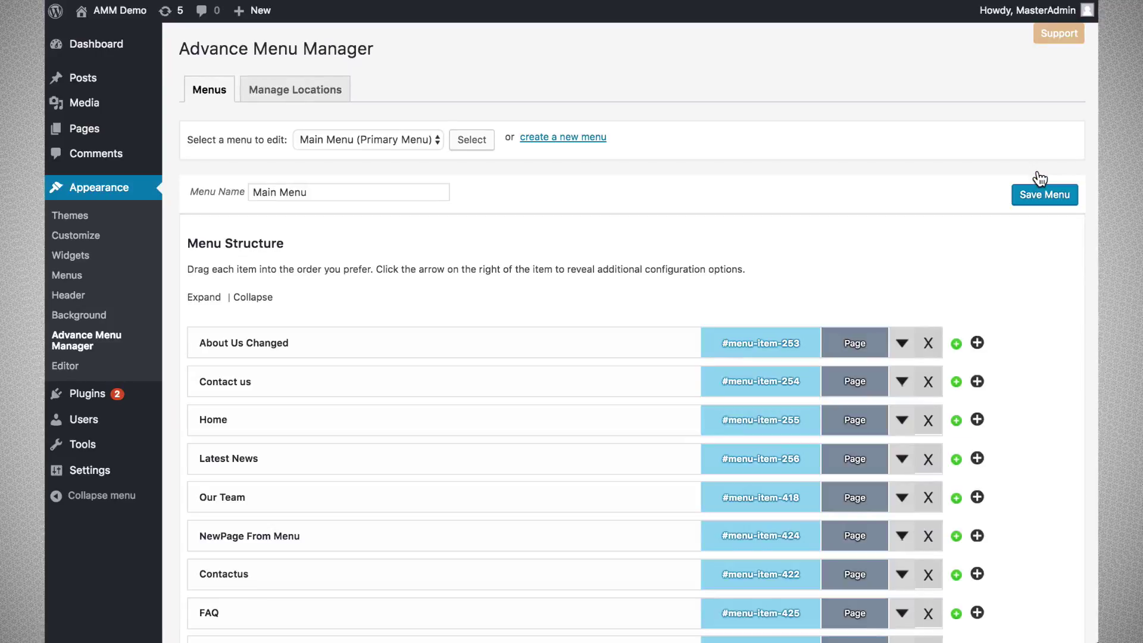
pyautogui.scroll(-20, 920, 286)
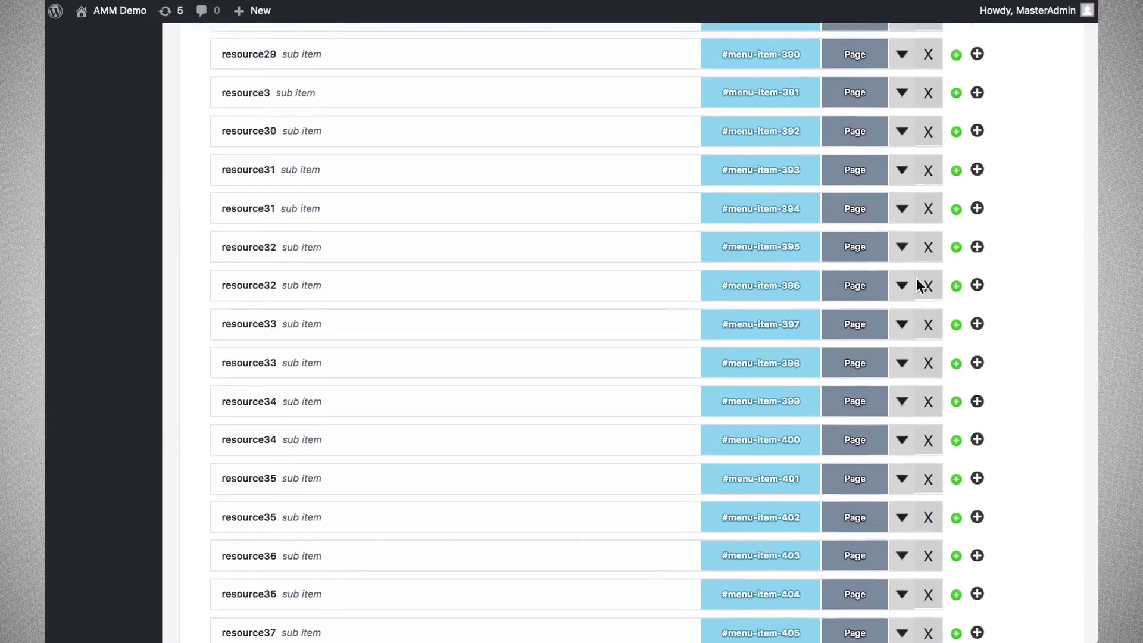
pyautogui.scroll(20, 921, 286)
pyautogui.moveTo(1065, 15)
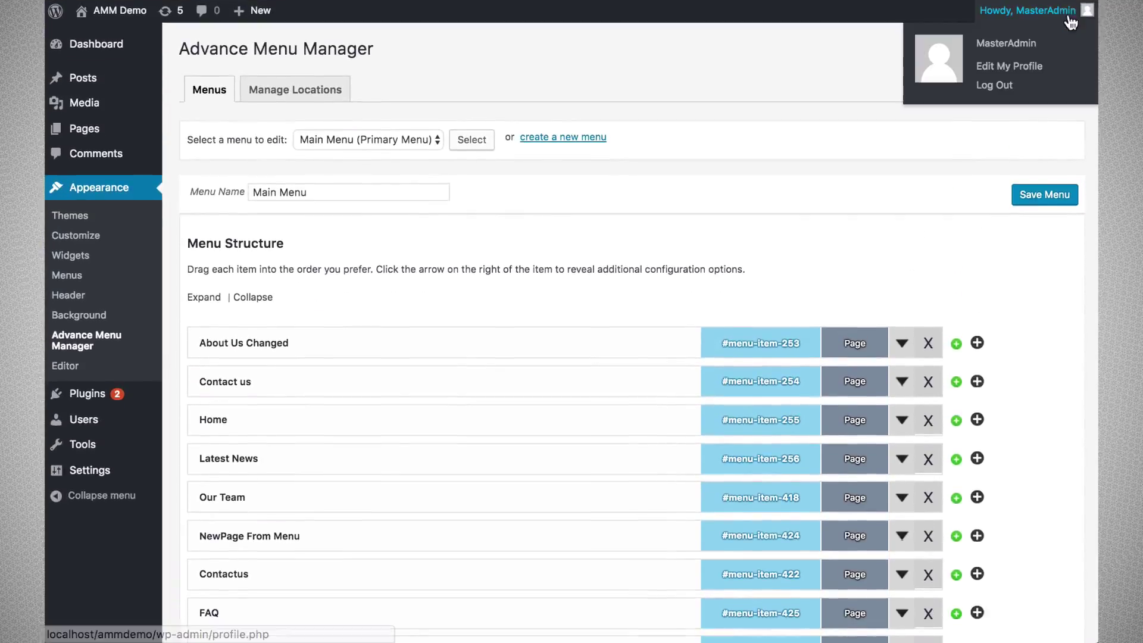
# - Log out, then sign in with the second admin's saved login to reach the Dashboard
pyautogui.click(995, 87)
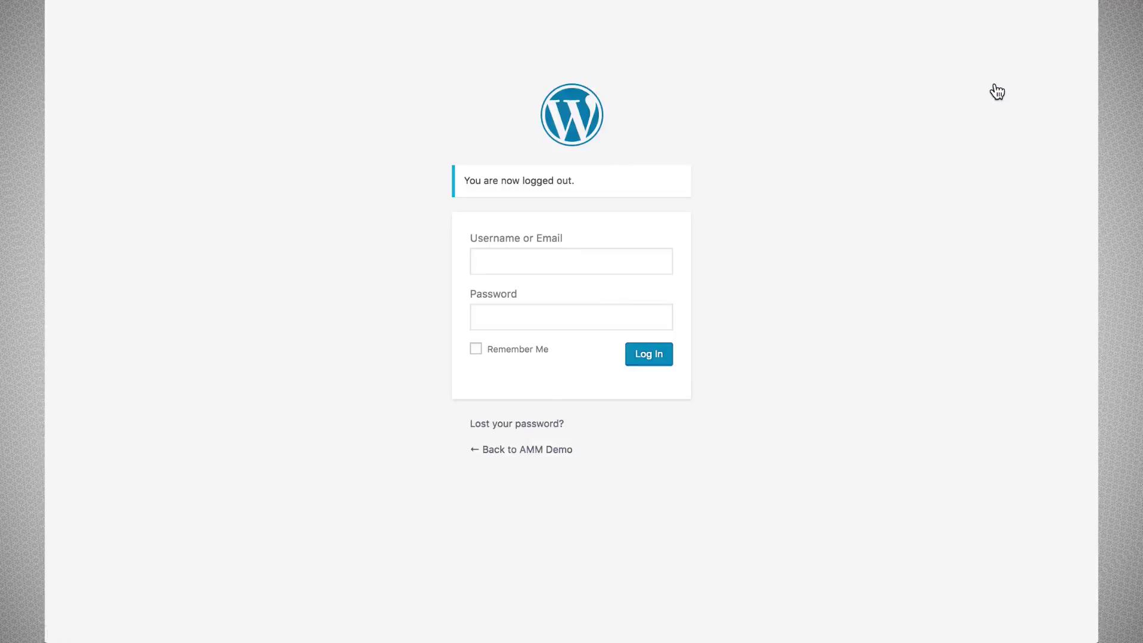
pyautogui.write('other')
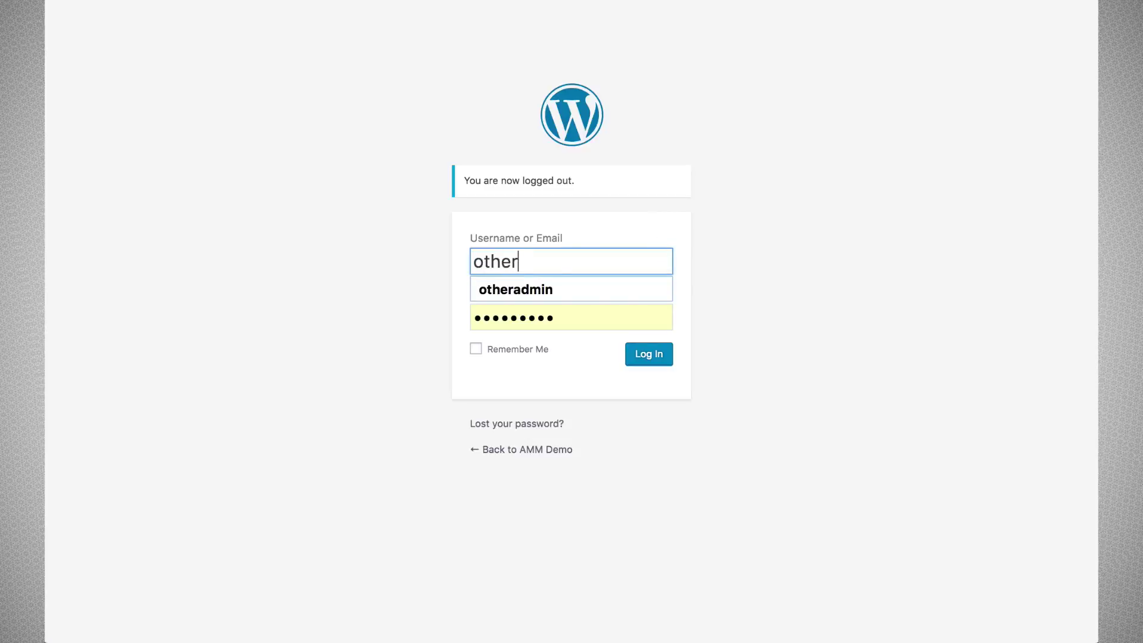
pyautogui.press('Down')
pyautogui.press('Return')
pyautogui.press('Tab')
pyautogui.click(640, 365)
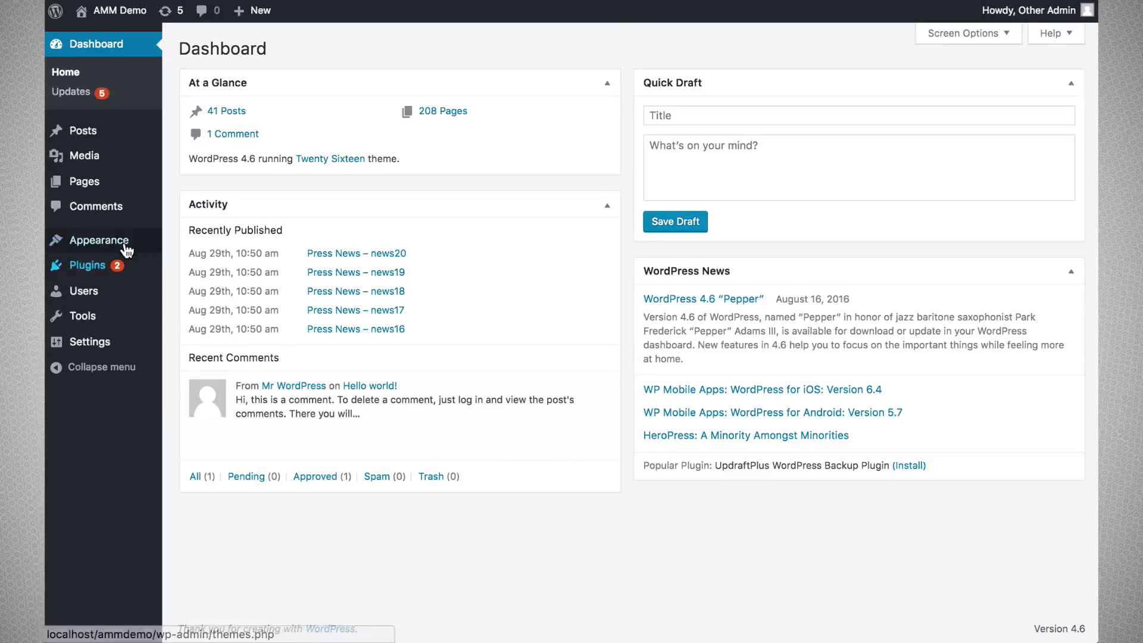
# - As the second admin, open Main Menu in Advance Menu Manager and check the menu dropdown
pyautogui.moveTo(127, 245)
pyautogui.click(196, 373)
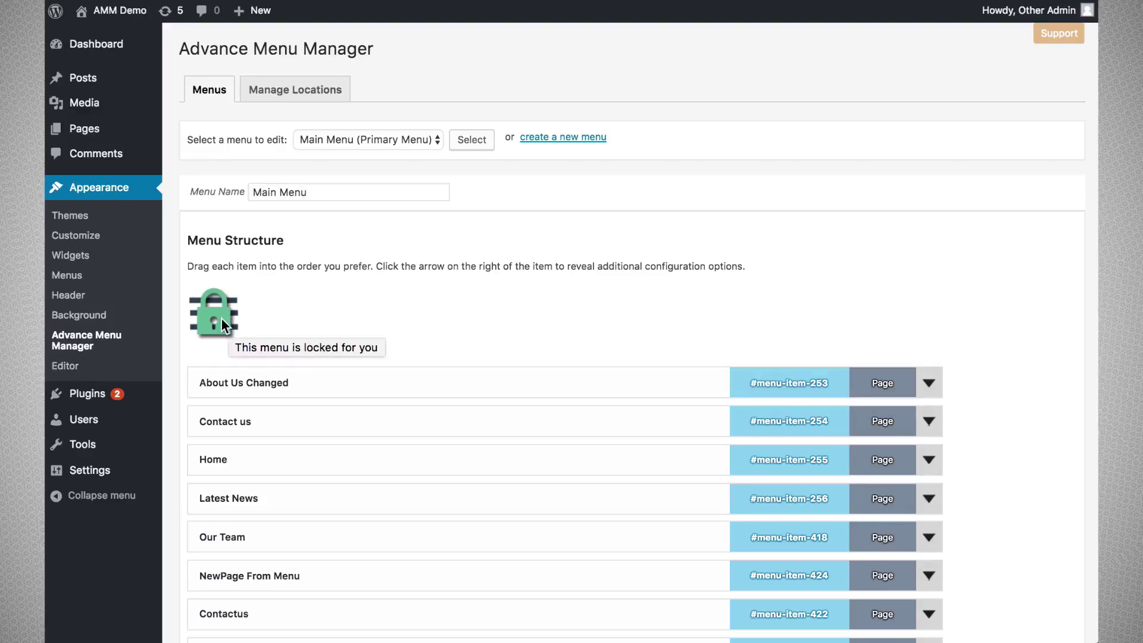
pyautogui.scroll(-20, 885, 265)
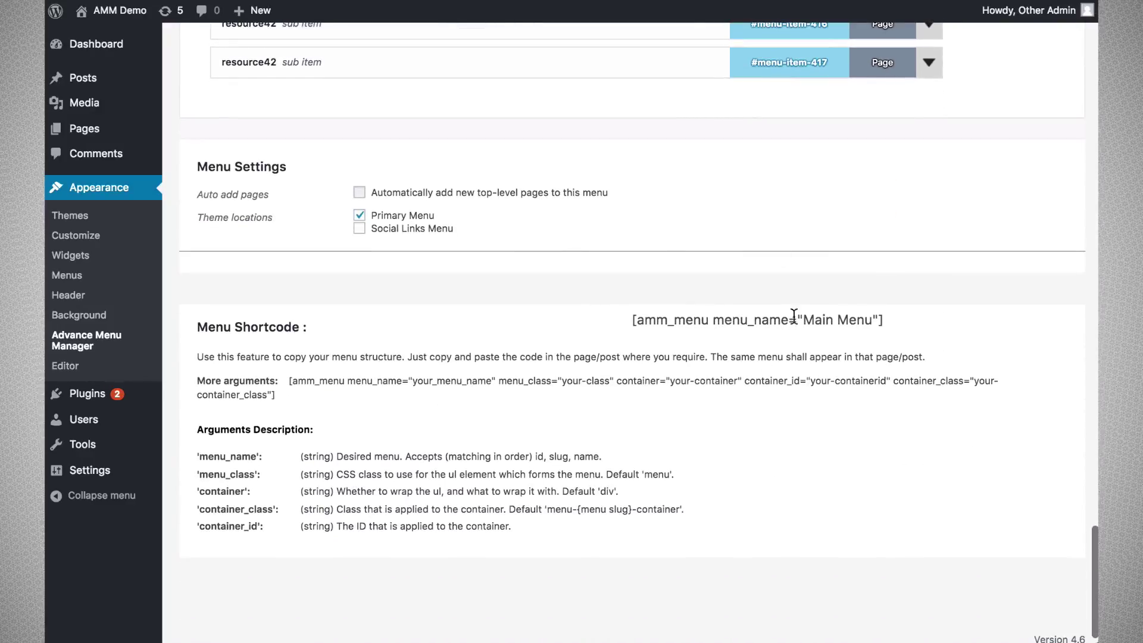
pyautogui.scroll(20, 762, 465)
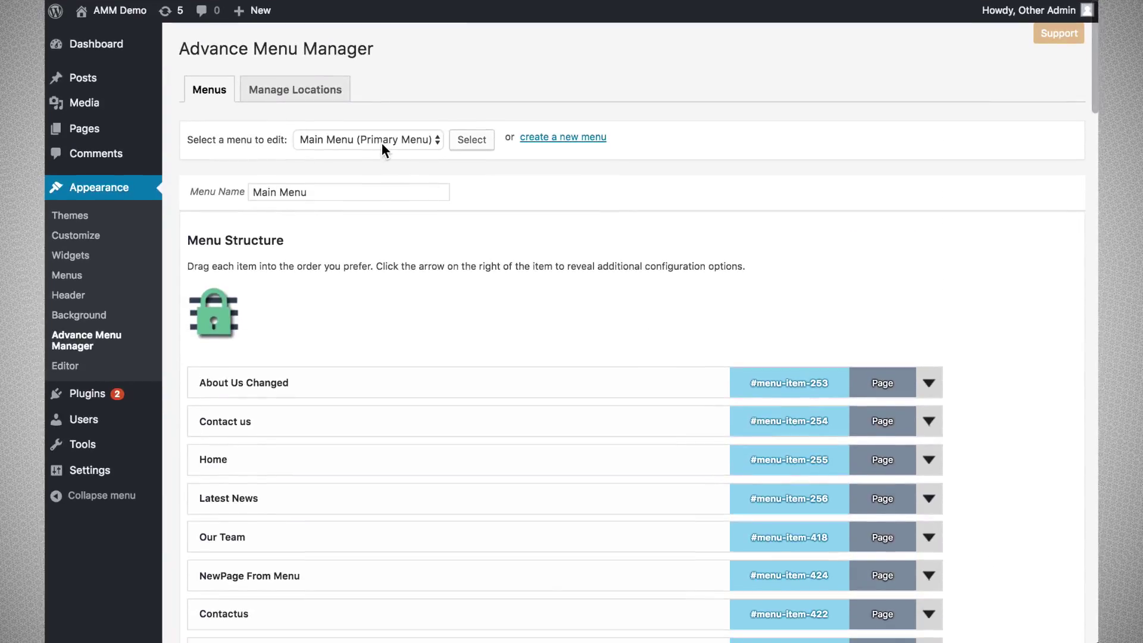
pyautogui.click(381, 142)
pyautogui.click(382, 142)
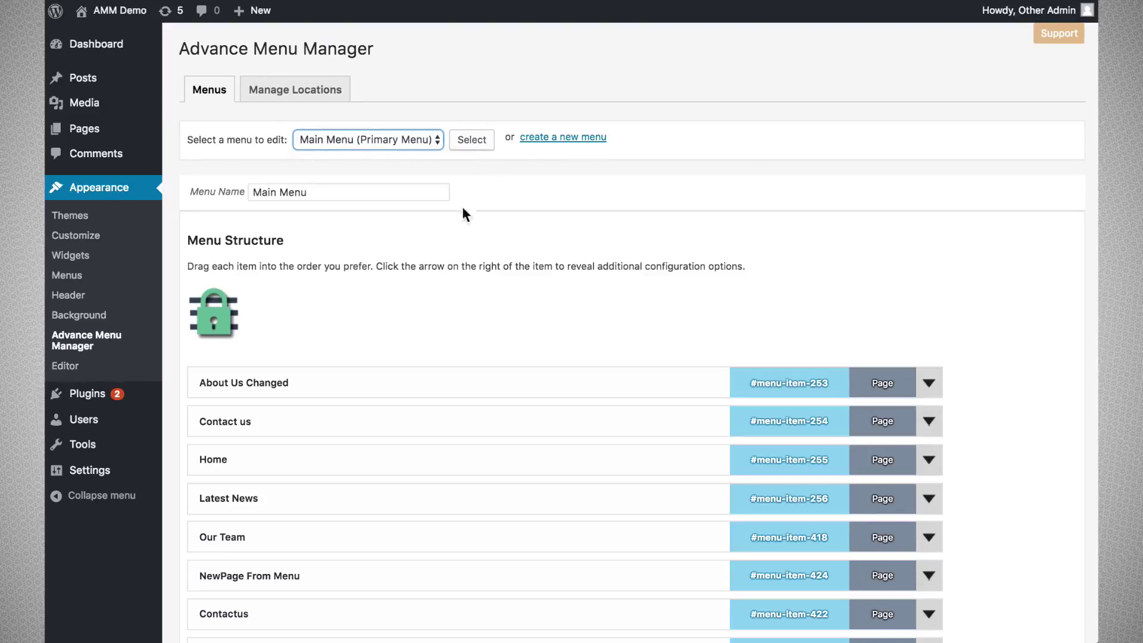
# - Attempt to rename the locked Main Menu, then scroll the Menu Structure from About Us Changed to About US
pyautogui.doubleClick(268, 190)
pyautogui.click(373, 269)
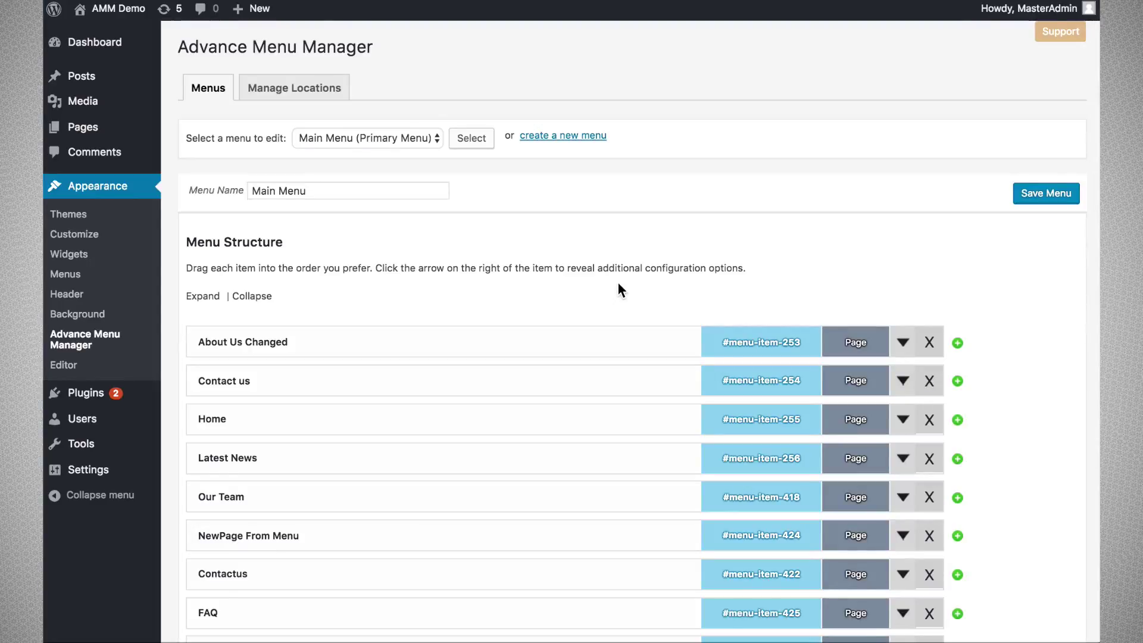
pyautogui.scroll(-3, 618, 284)
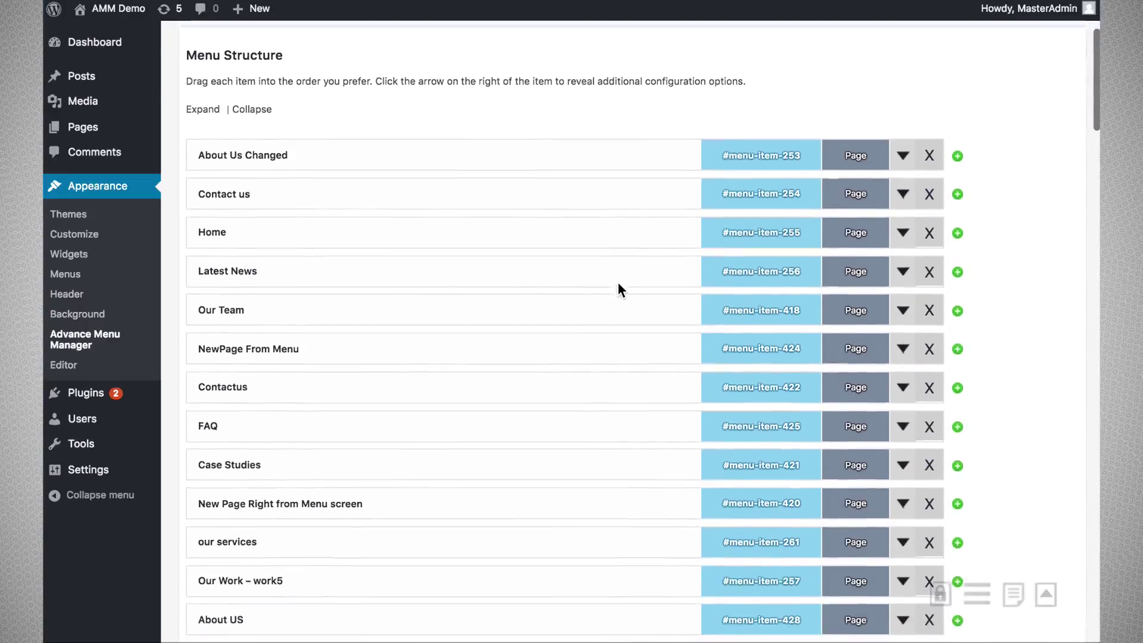
pyautogui.scroll(3, 429, 263)
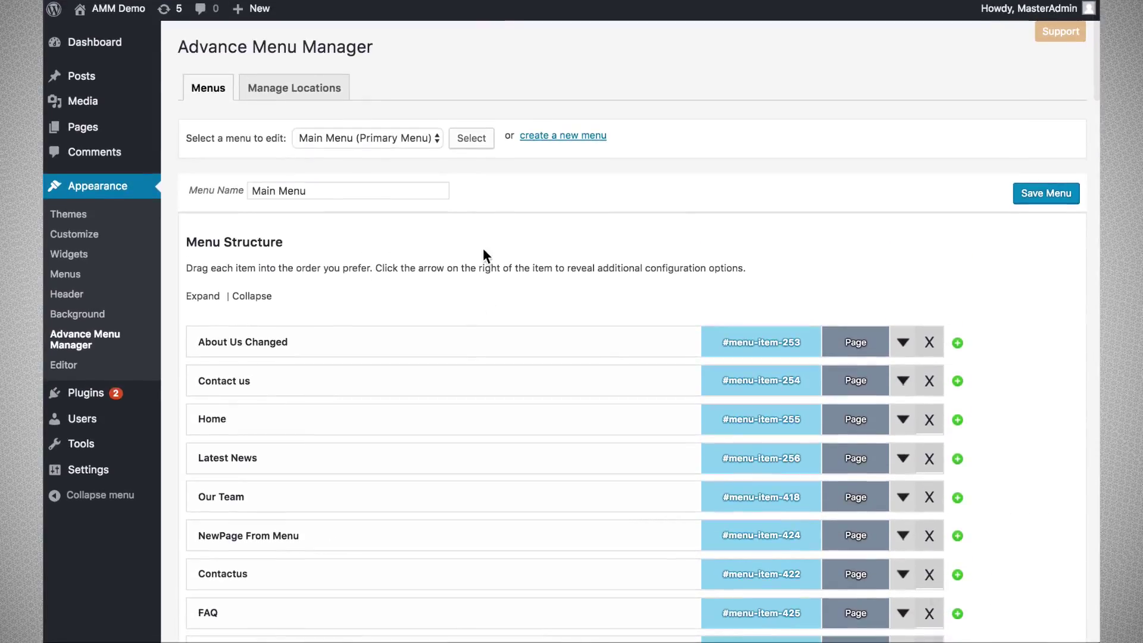
pyautogui.scroll(-2, 483, 248)
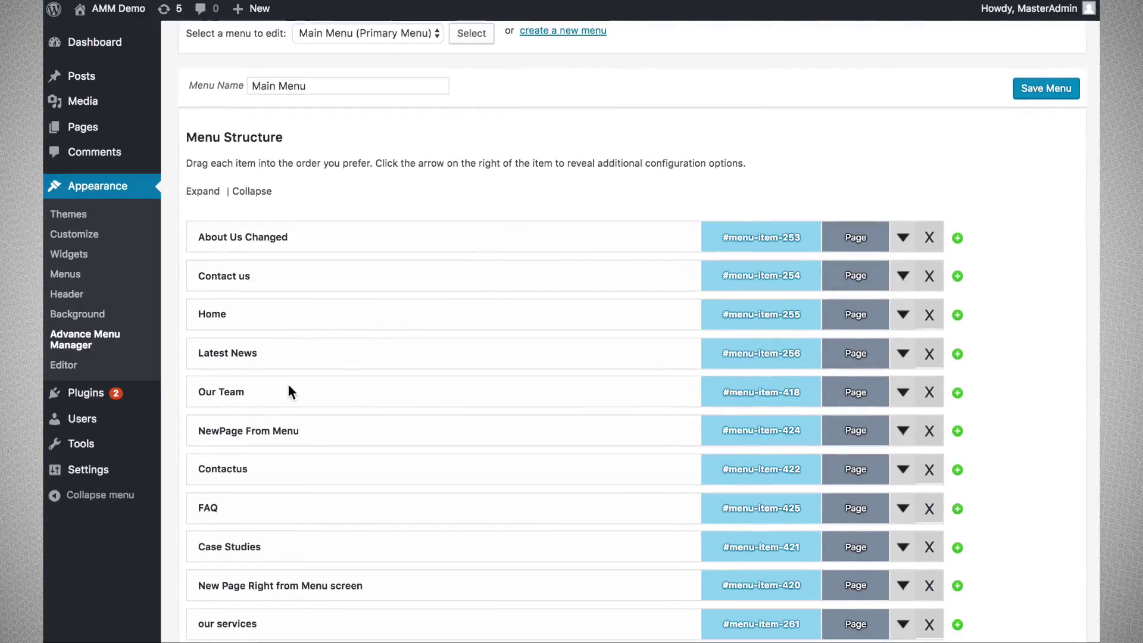
pyautogui.scroll(-1, 293, 388)
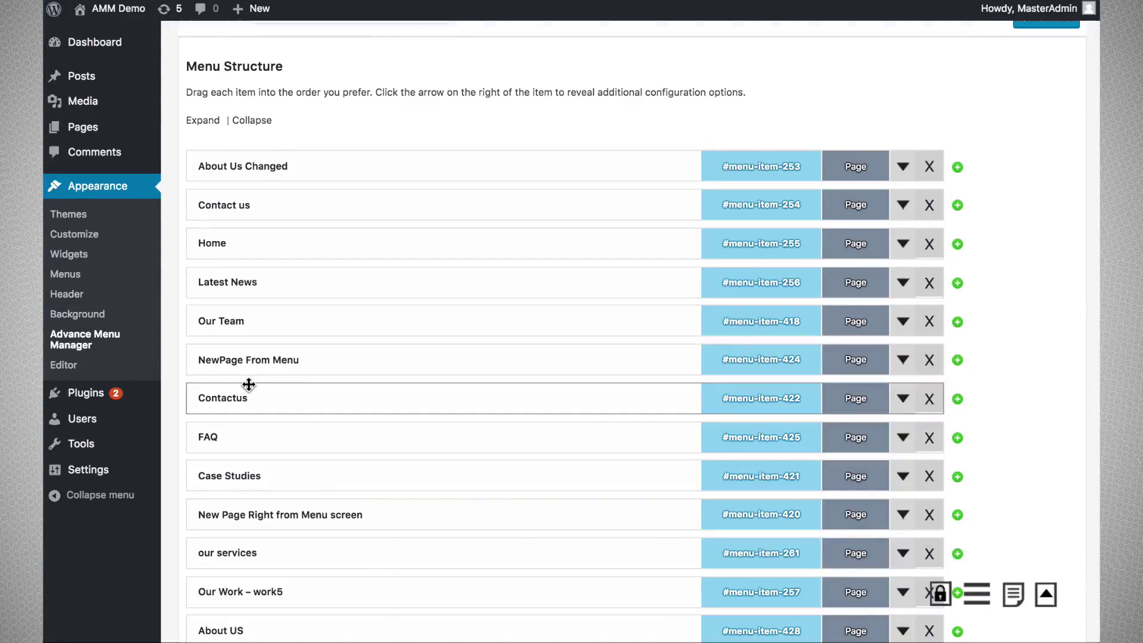
pyautogui.scroll(-1, 248, 382)
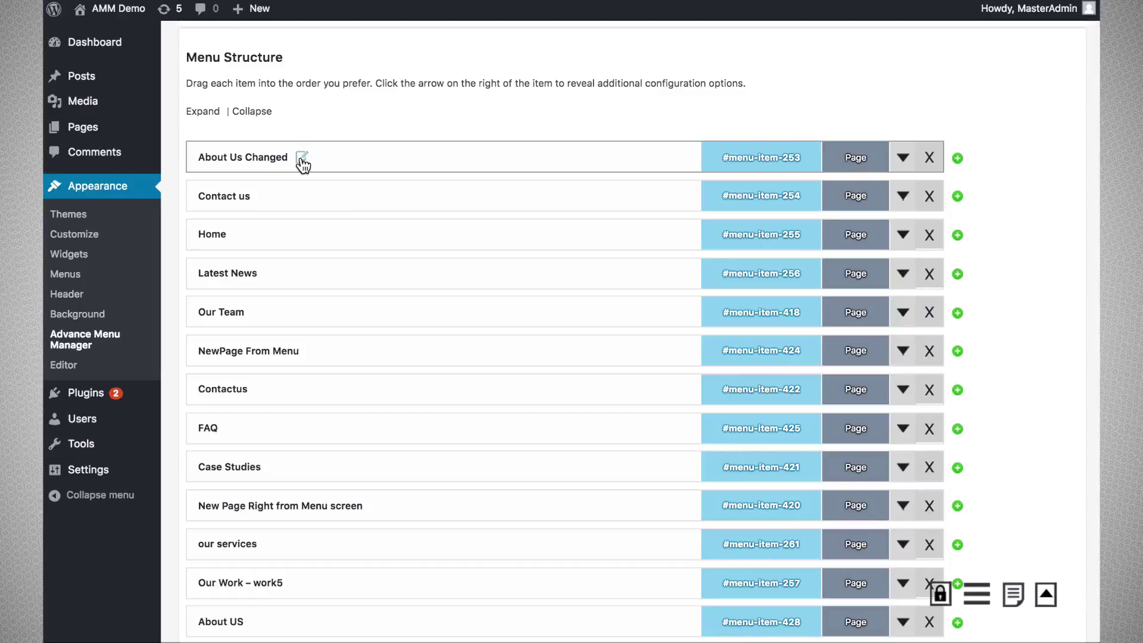
# - Open the About Us page in the inline editor and make the main administrator its author
pyautogui.click(302, 156)
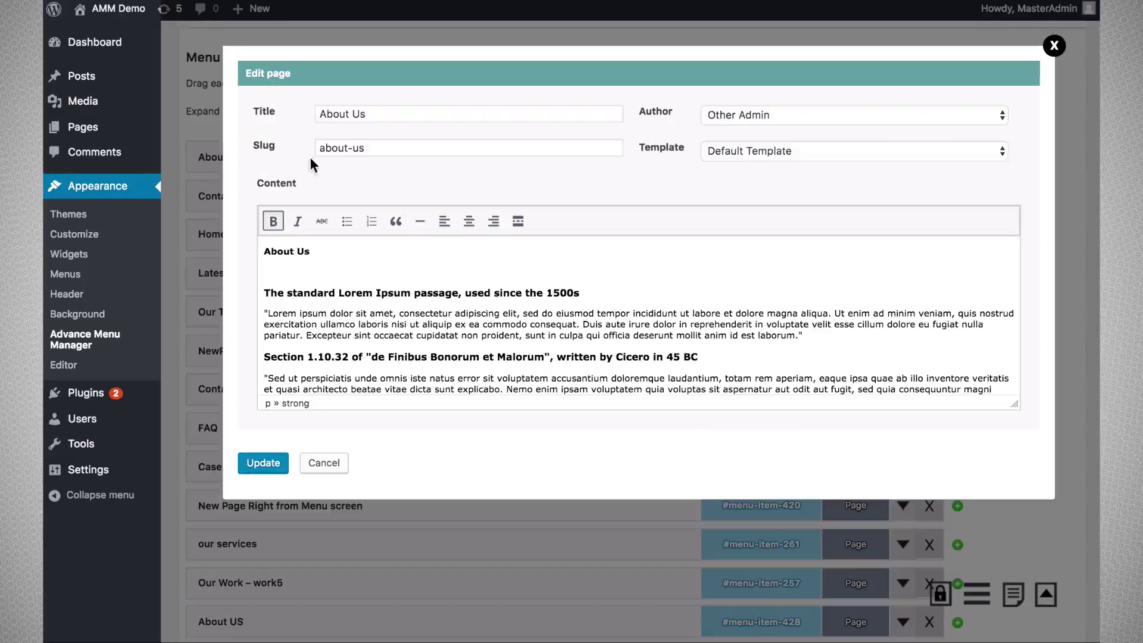
pyautogui.click(392, 335)
pyautogui.scroll(-3, 392, 335)
pyautogui.scroll(5, 392, 336)
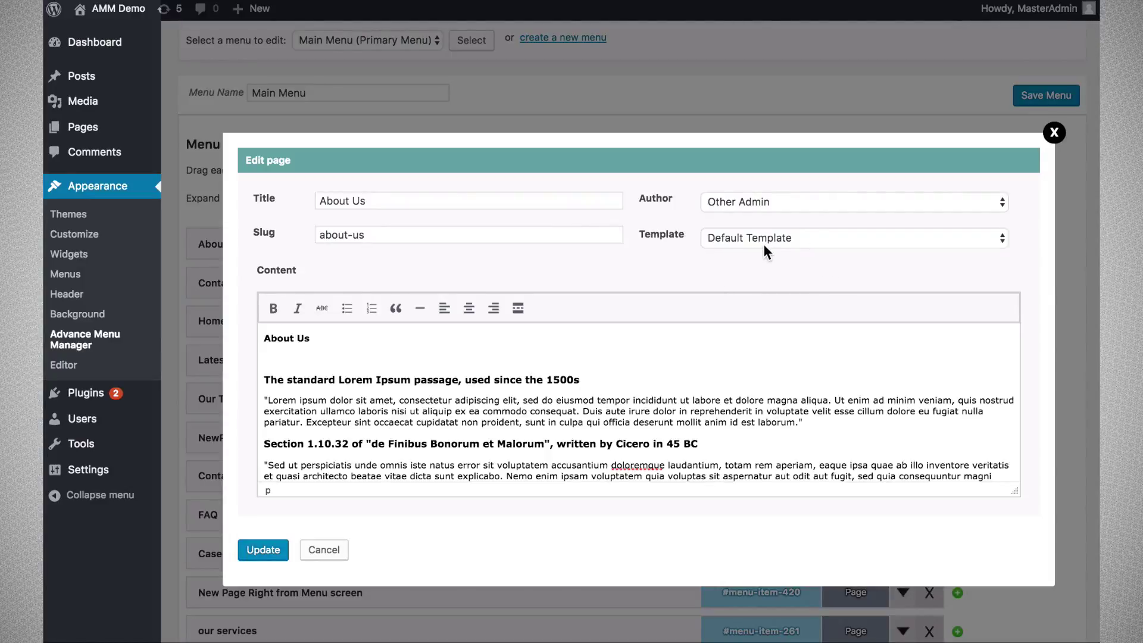
pyautogui.click(745, 198)
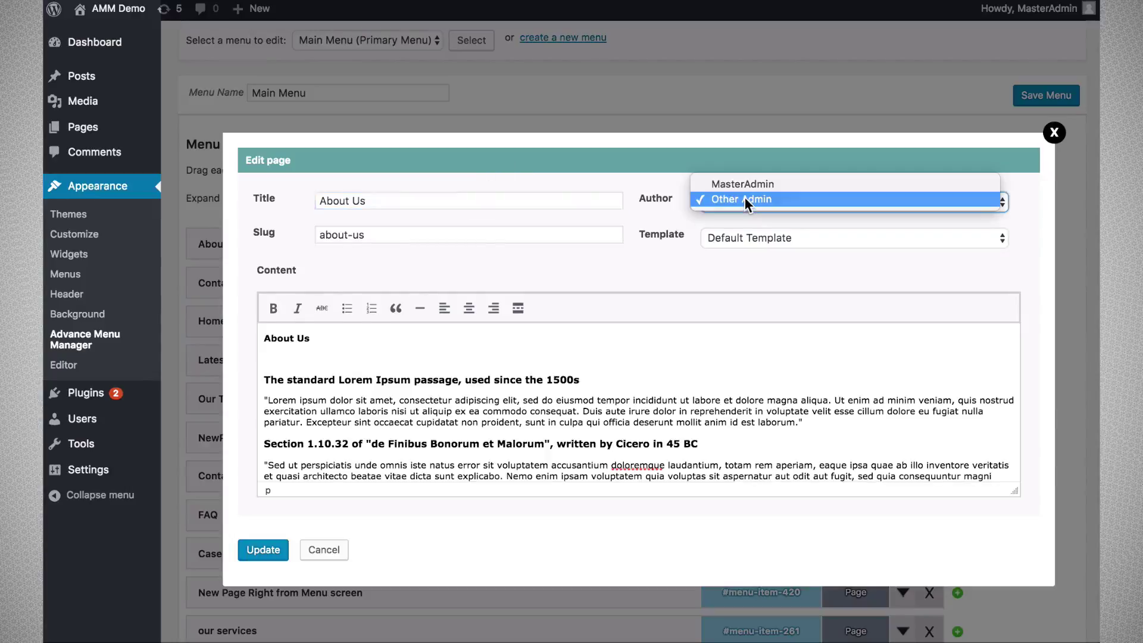
pyautogui.click(552, 199)
pyautogui.click(738, 201)
pyautogui.click(738, 201)
pyautogui.click(739, 201)
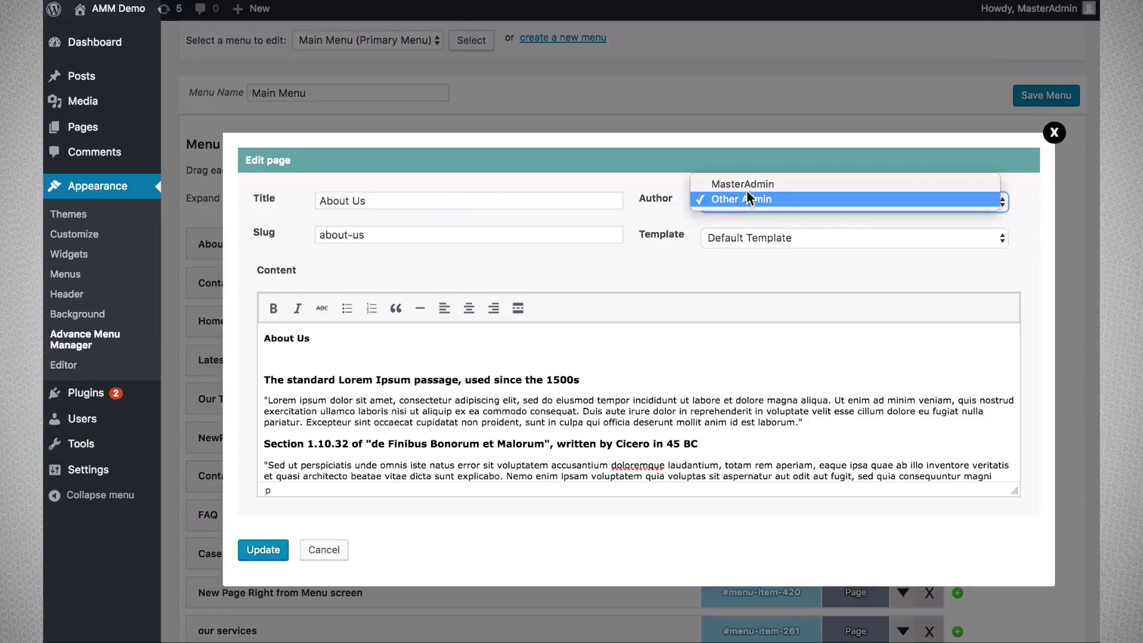
pyautogui.click(763, 184)
# - Add a 'Changed from Advance Menu manager' line at the top of the content, save, and dismiss the success alert
pyautogui.click(621, 381)
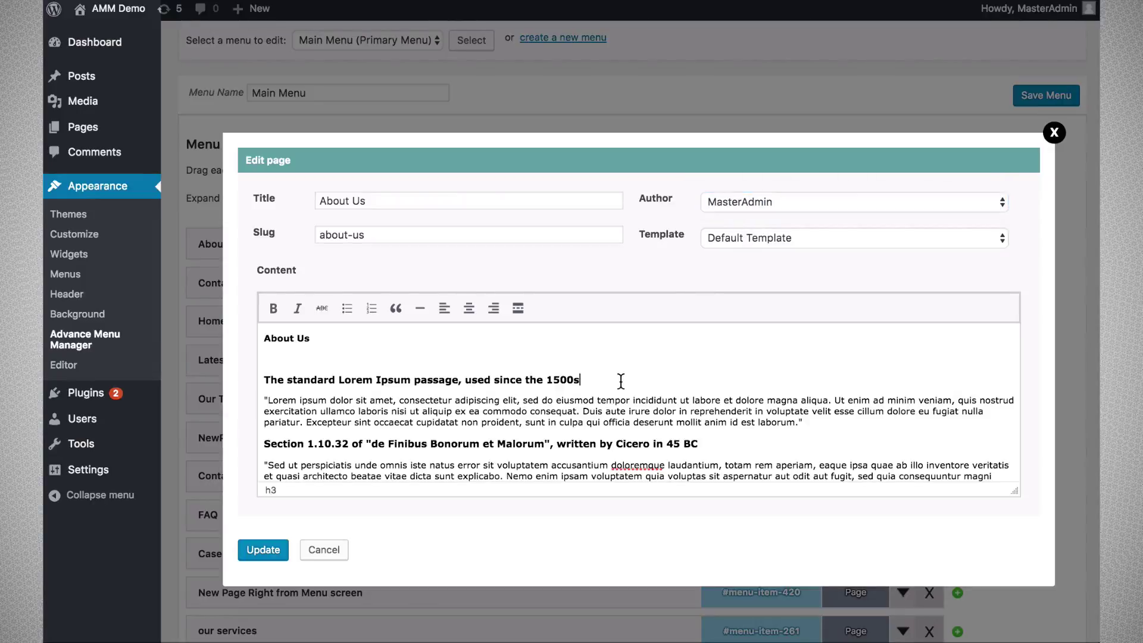
pyautogui.press('Return')
pyautogui.hotkey('shift', 'End')
pyautogui.hotkey('ctrl', 'c')
pyautogui.press('Up')
pyautogui.press('Up')
pyautogui.press('Return')
pyautogui.press('Return')
pyautogui.press('Return')
pyautogui.press('Up')
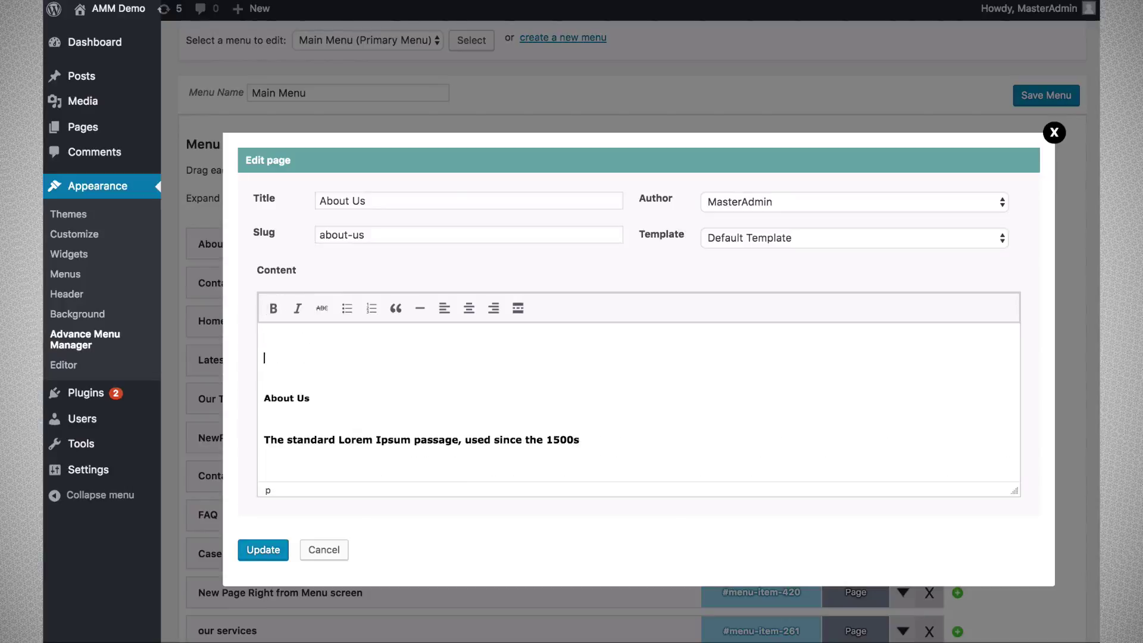
pyautogui.hotkey('ctrl', 'v')
pyautogui.hotkey('shift', 'Home')
pyautogui.write('Changed frm')
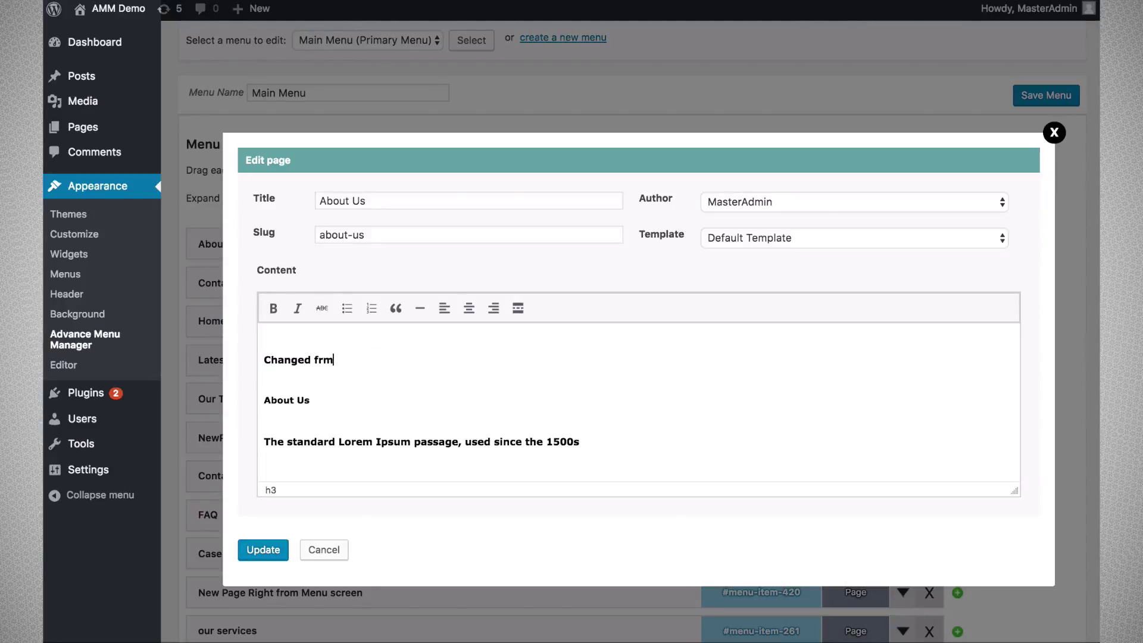
pyautogui.press('BackSpace')
pyautogui.write('om e')
pyautogui.write('Advance Menu')
pyautogui.write(' manager')
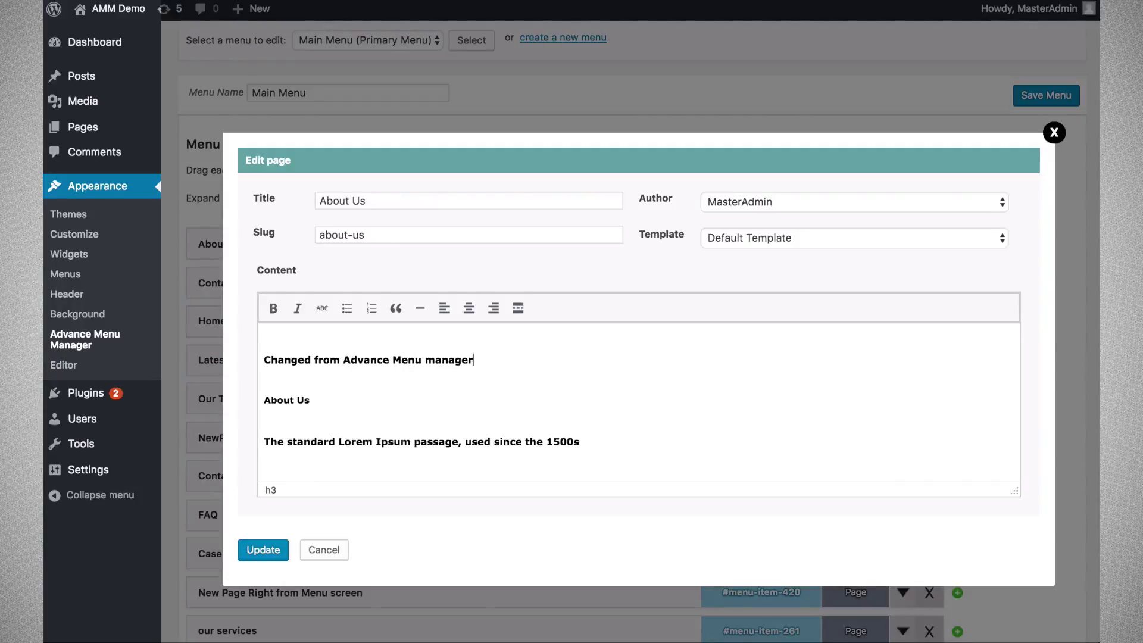
pyautogui.click(268, 559)
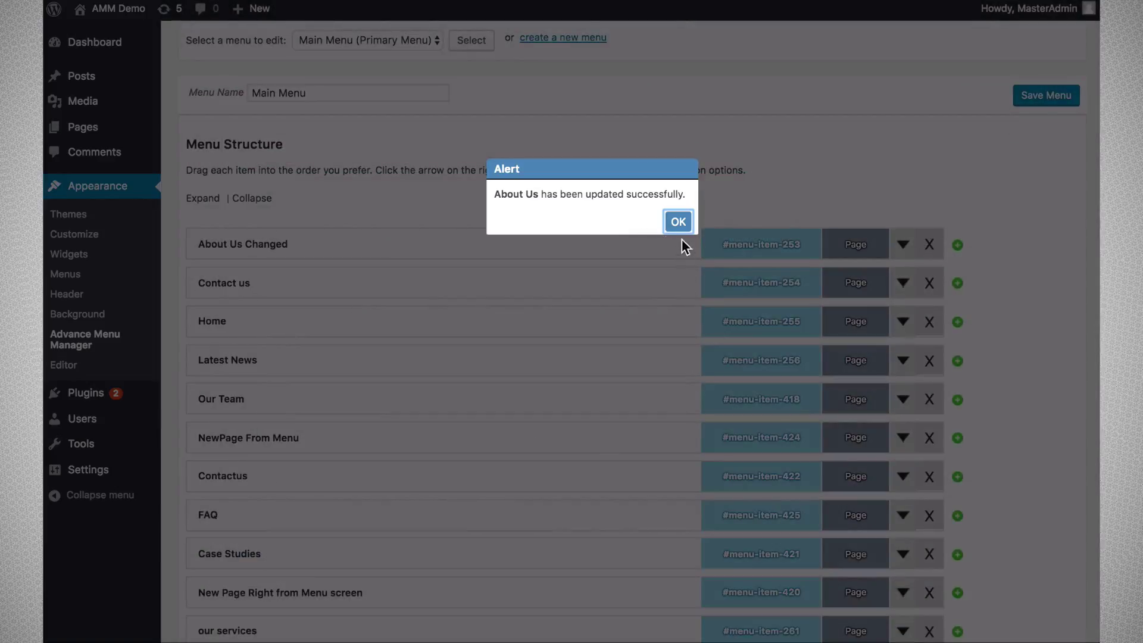
pyautogui.click(676, 220)
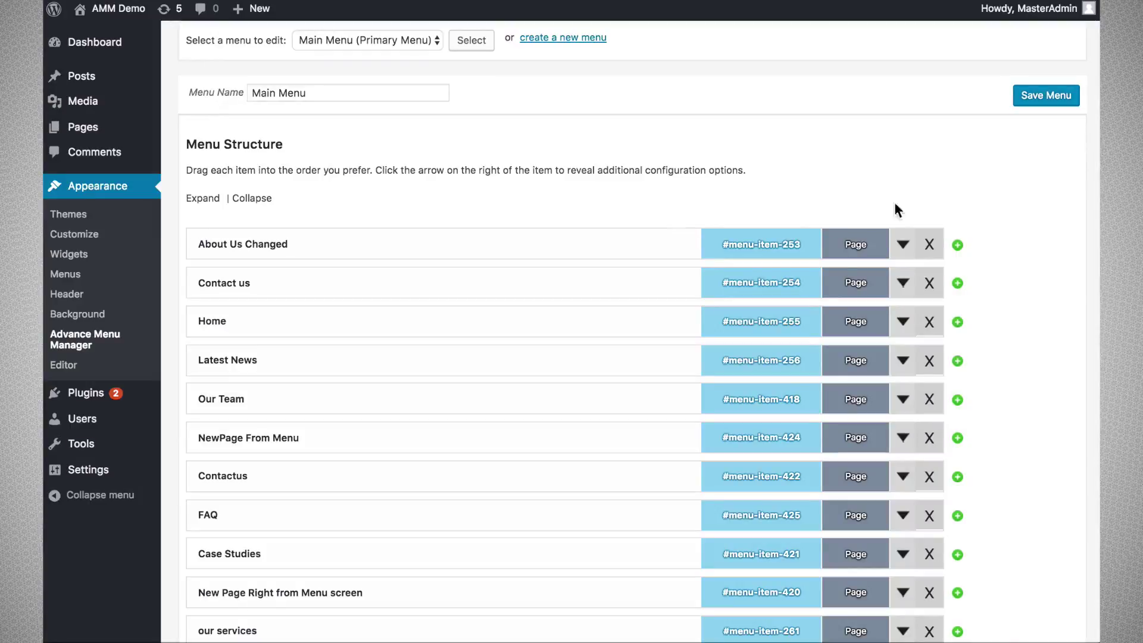
pyautogui.moveTo(281, 250)
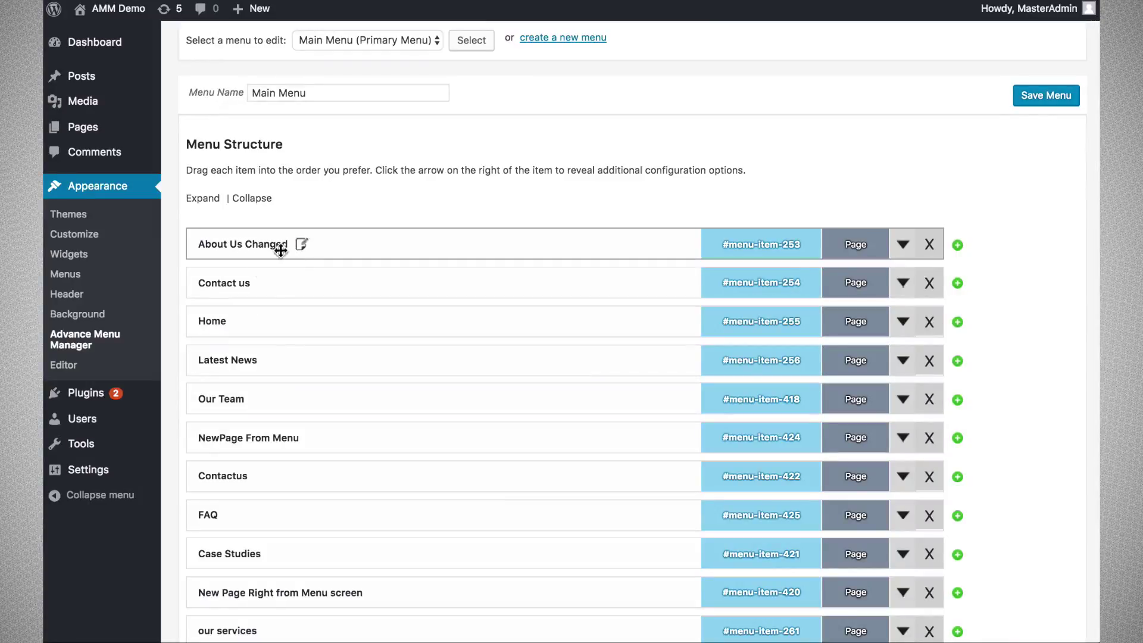
pyautogui.moveTo(116, 9)
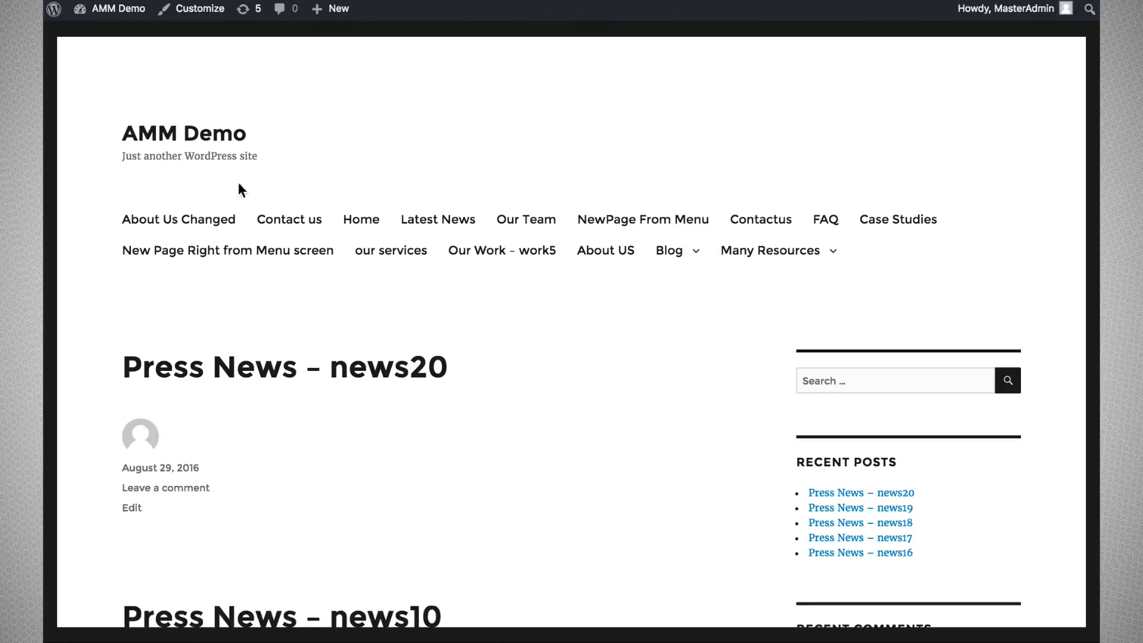
pyautogui.click(205, 221)
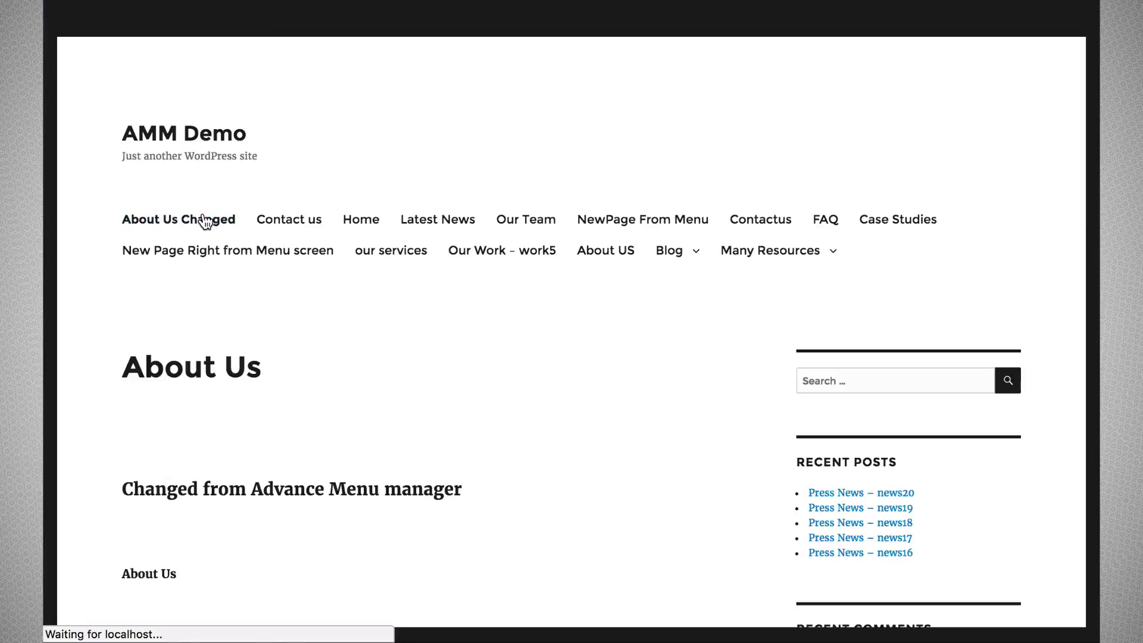
pyautogui.scroll(-3, 270, 519)
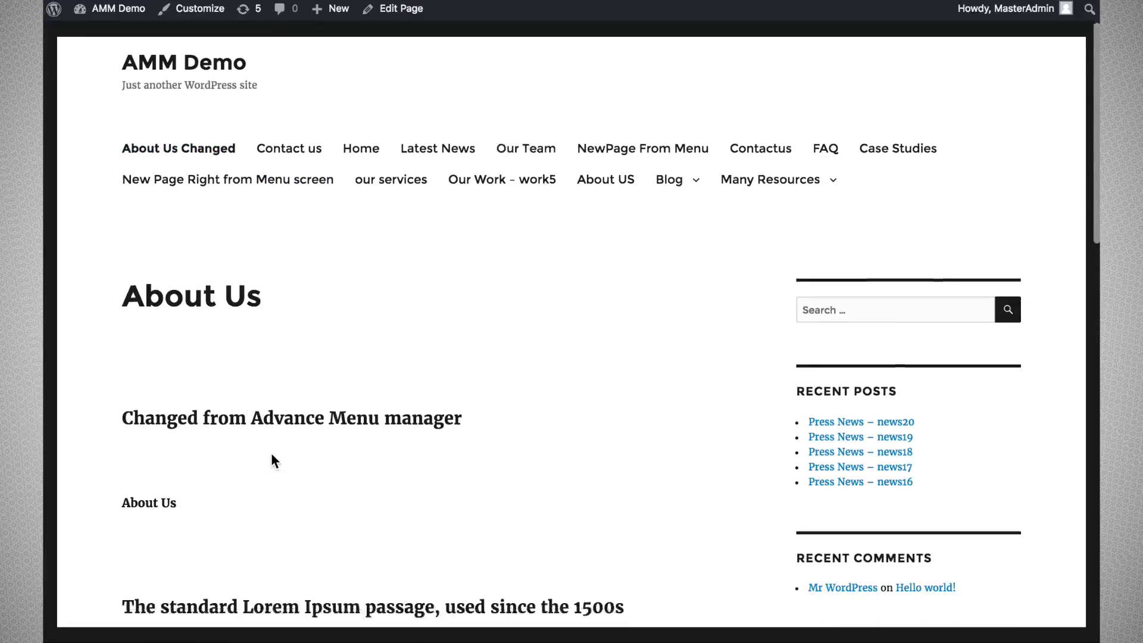
pyautogui.scroll(-5, 273, 459)
pyautogui.moveTo(221, 236); pyautogui.dragTo(393, 253)
pyautogui.click(361, 330)
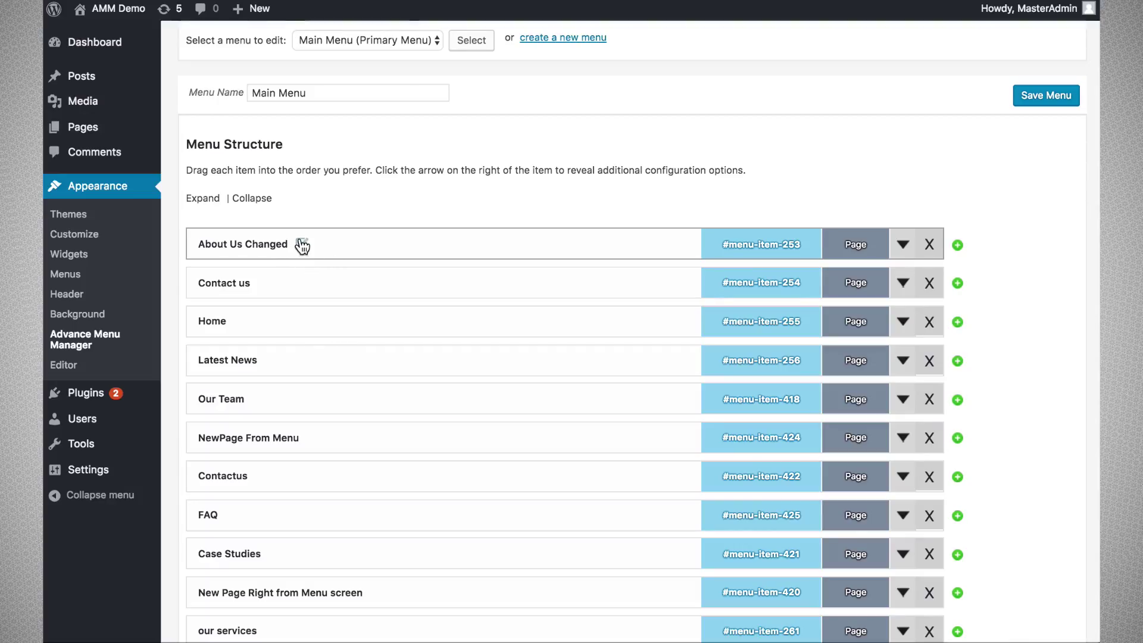
pyautogui.scroll(-3, 309, 414)
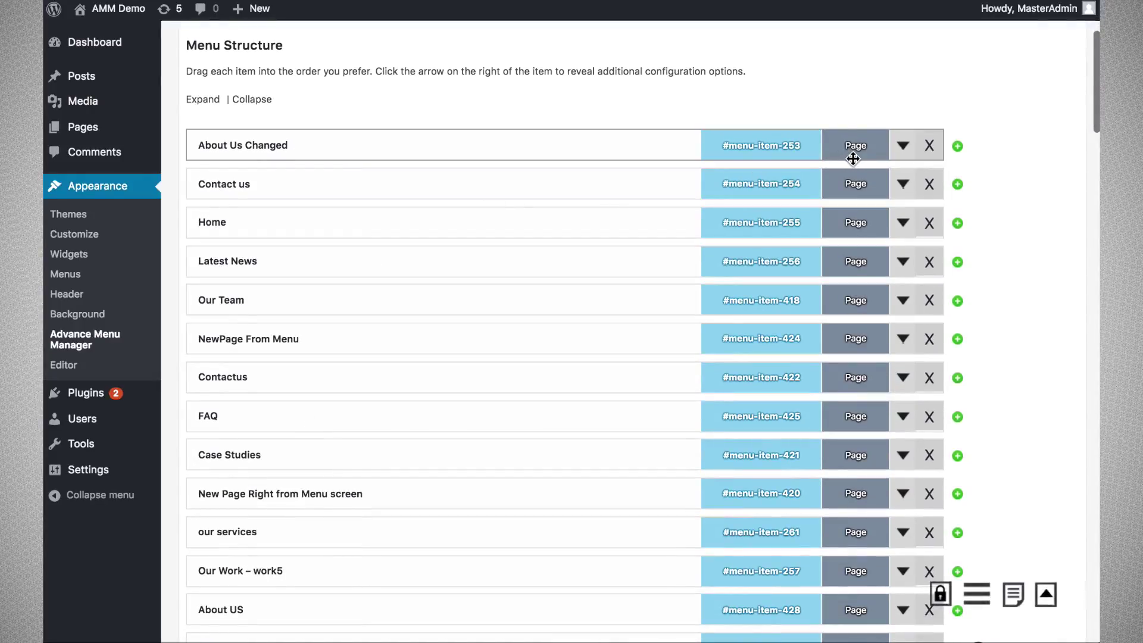
pyautogui.scroll(-15, 830, 350)
pyautogui.scroll(-20, 830, 350)
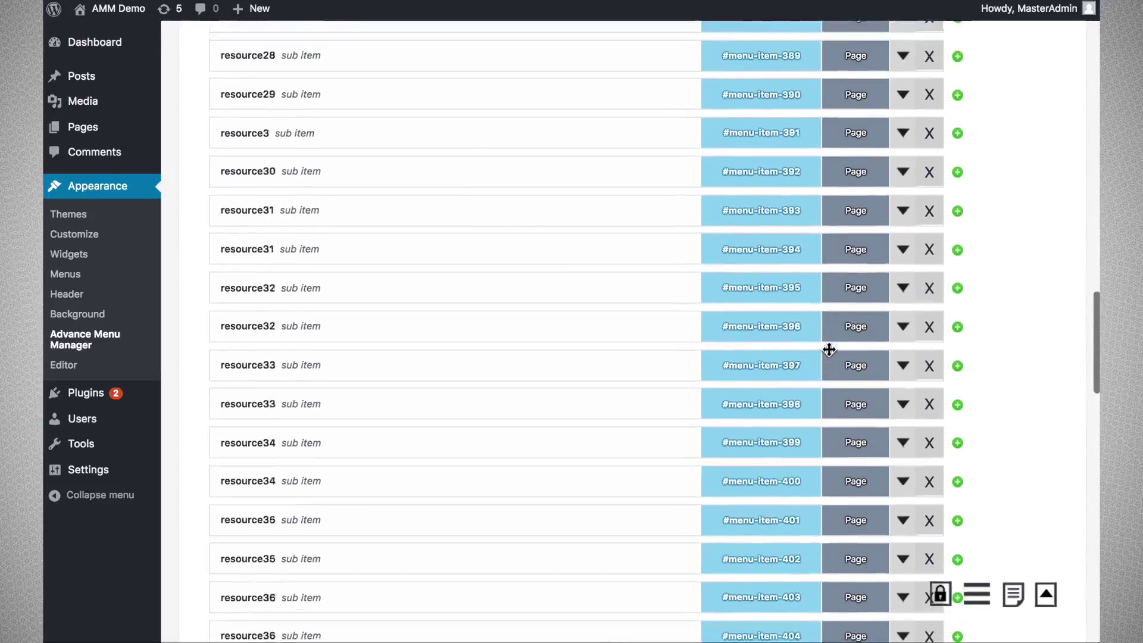
pyautogui.scroll(20, 830, 350)
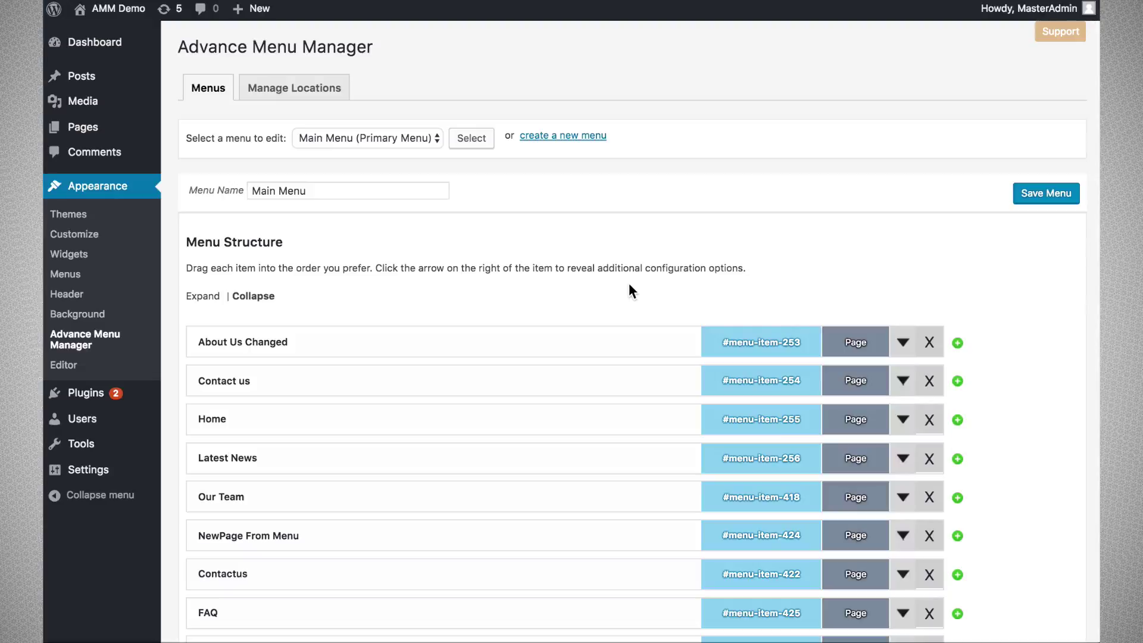
pyautogui.scroll(-2, 628, 284)
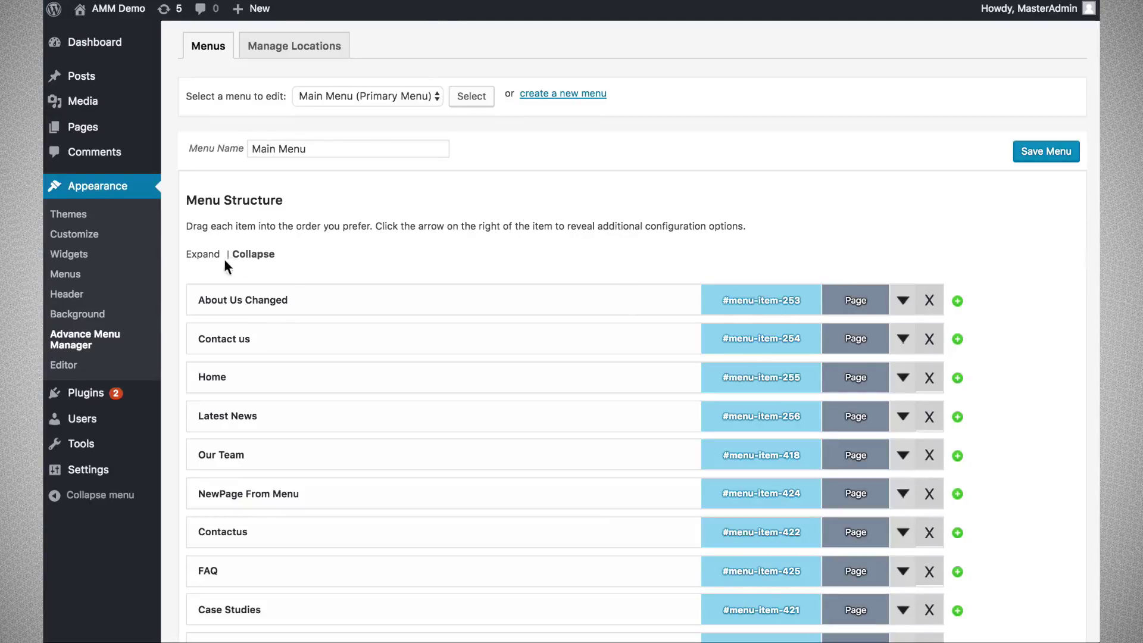
pyautogui.click(202, 255)
pyautogui.scroll(-8, 465, 377)
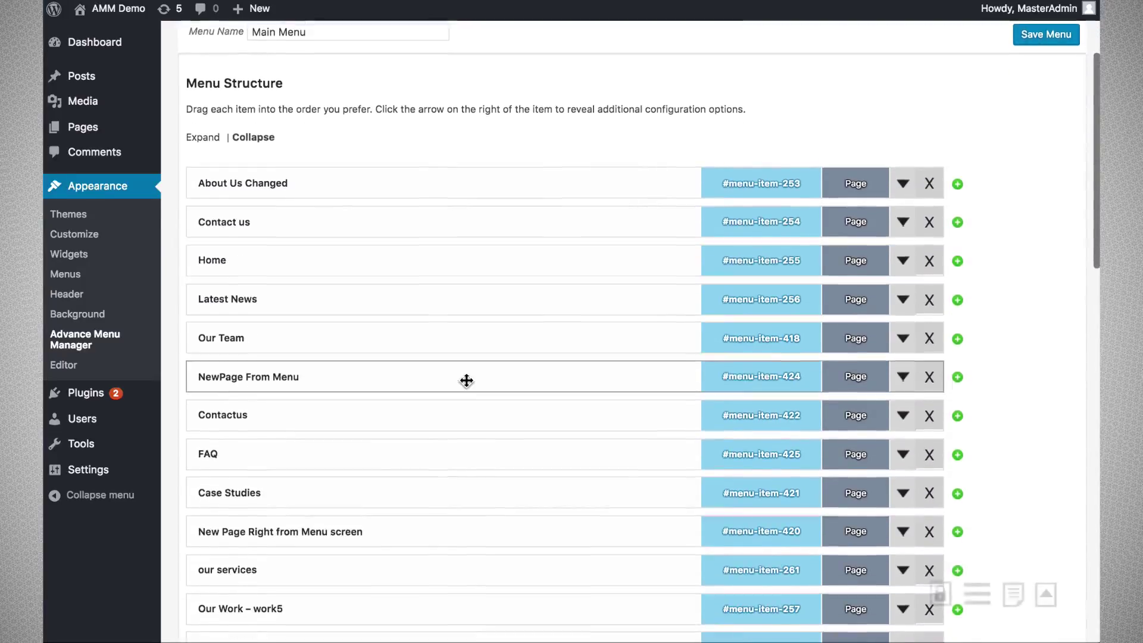
pyautogui.scroll(10, 875, 300)
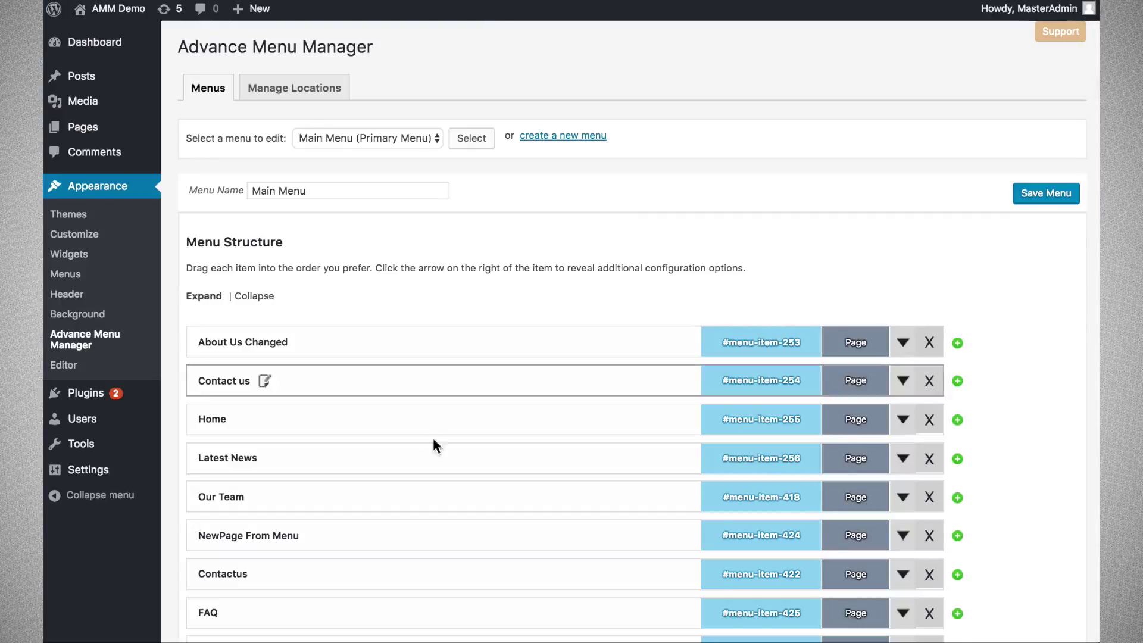
pyautogui.scroll(-12, 436, 441)
pyautogui.scroll(5, 490, 307)
pyautogui.scroll(5, 490, 307)
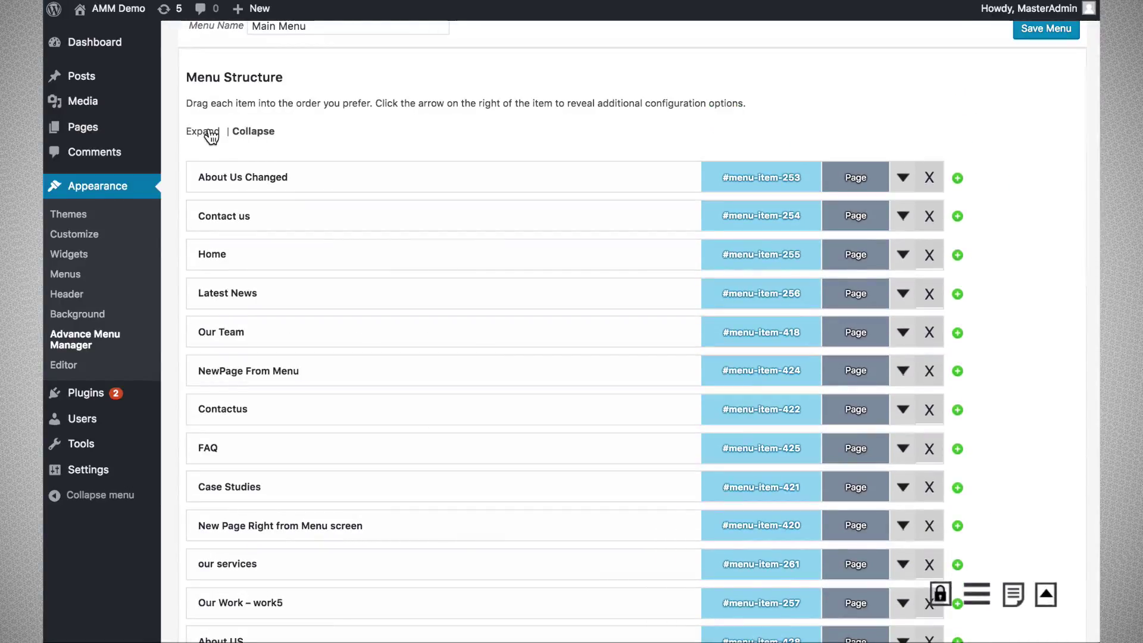
pyautogui.click(268, 134)
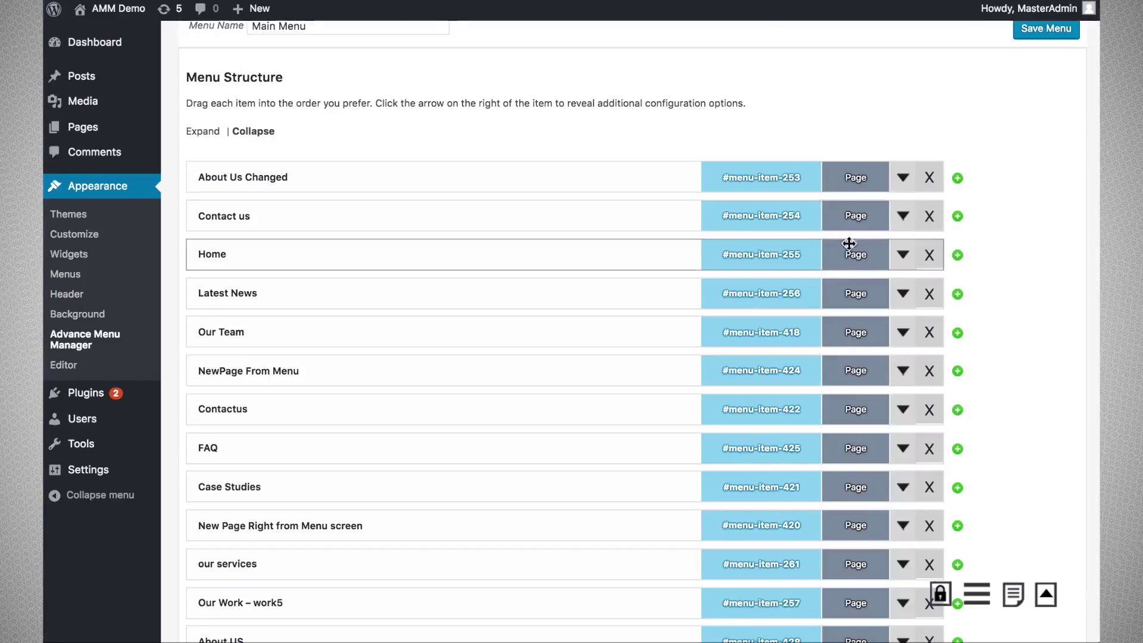
pyautogui.scroll(-3, 855, 295)
pyautogui.scroll(-3, 855, 299)
pyautogui.scroll(4, 855, 301)
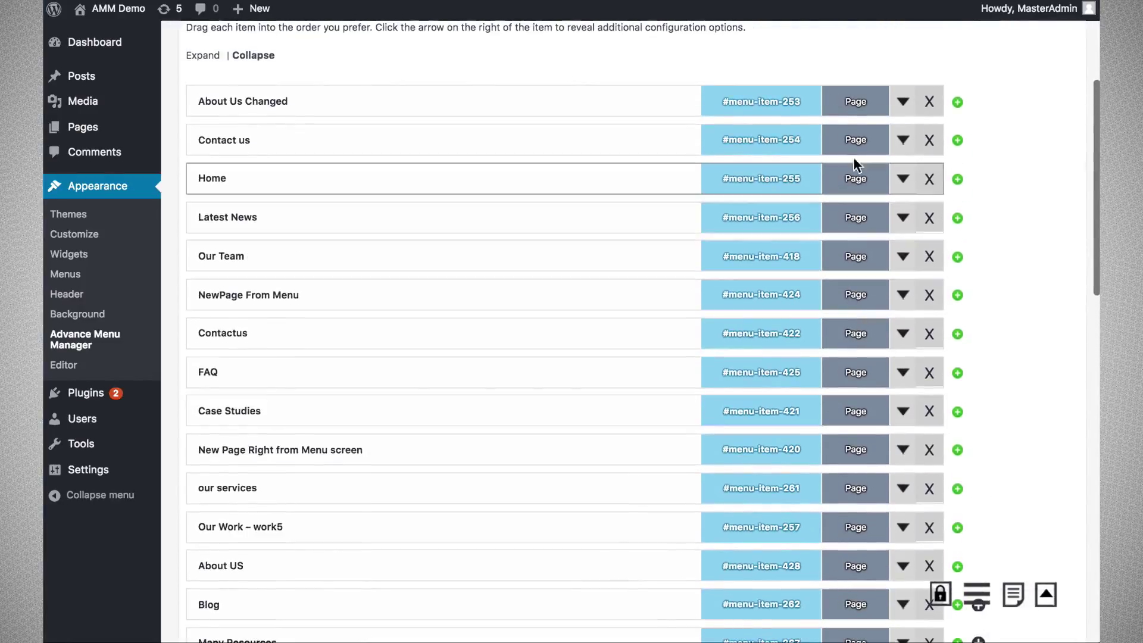
pyautogui.scroll(1, 844, 84)
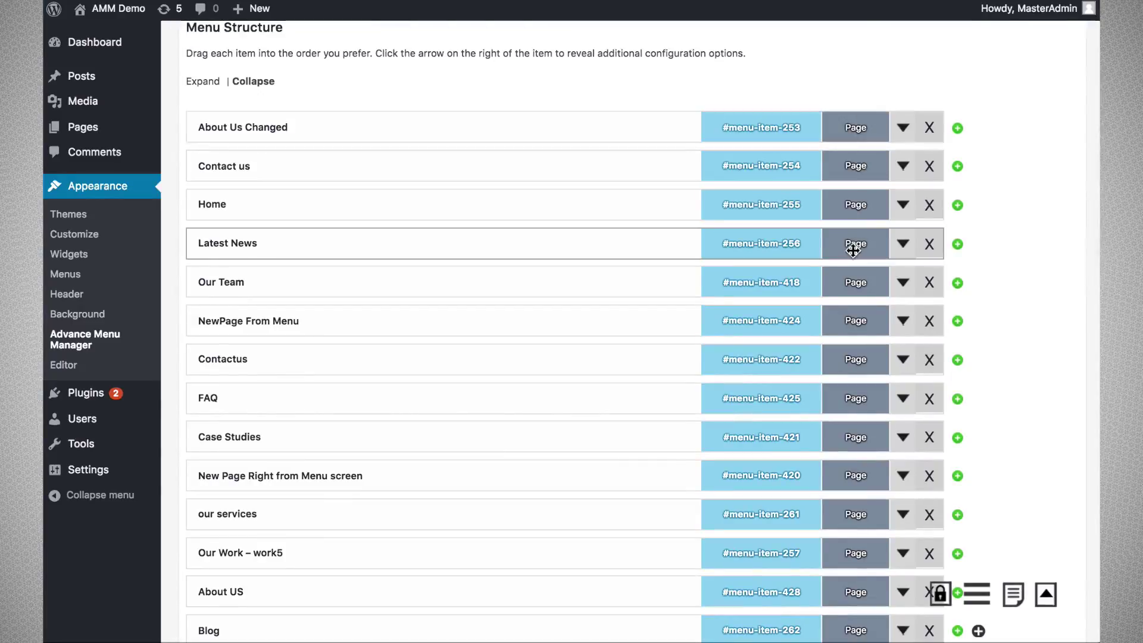
pyautogui.scroll(-2, 863, 296)
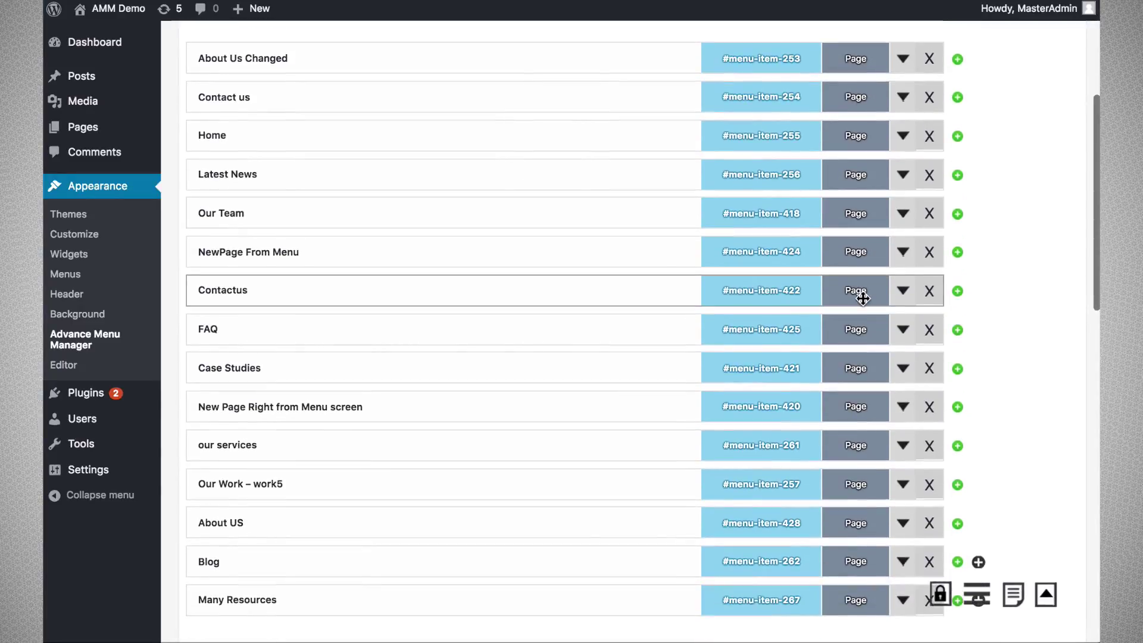
pyautogui.scroll(1, 863, 274)
pyautogui.scroll(-3, 863, 250)
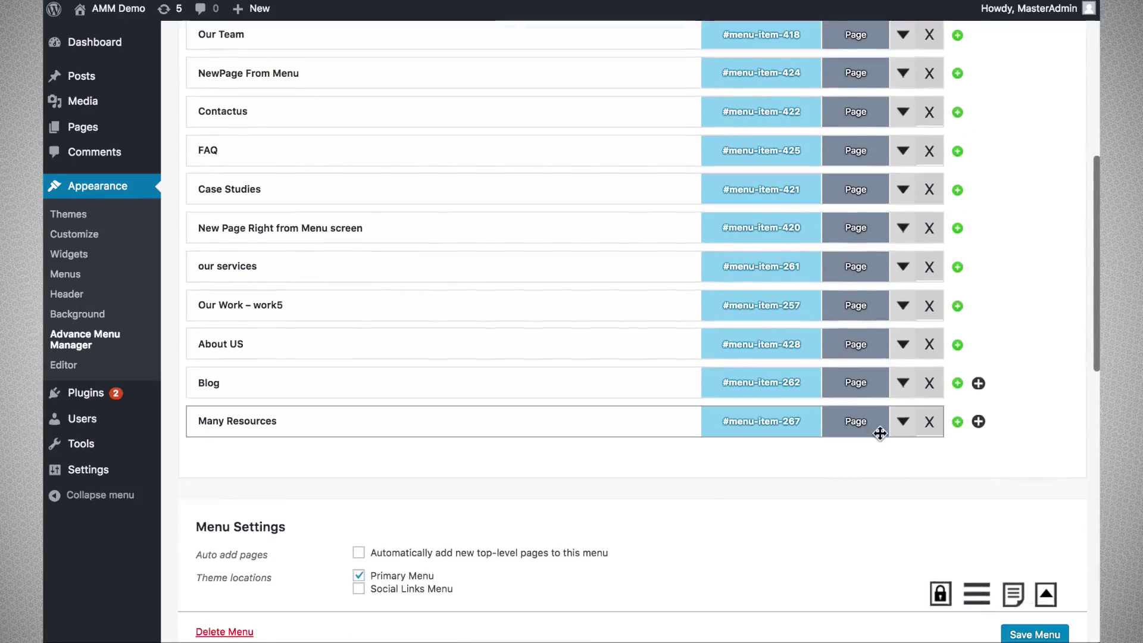
pyautogui.scroll(7, 846, 334)
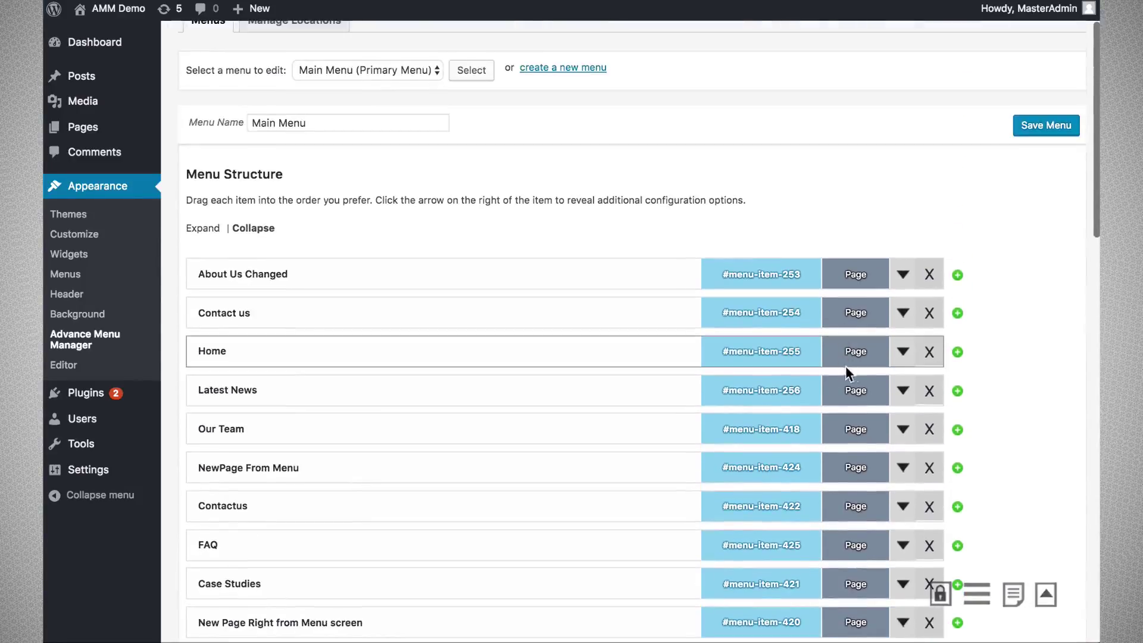
pyautogui.click(903, 281)
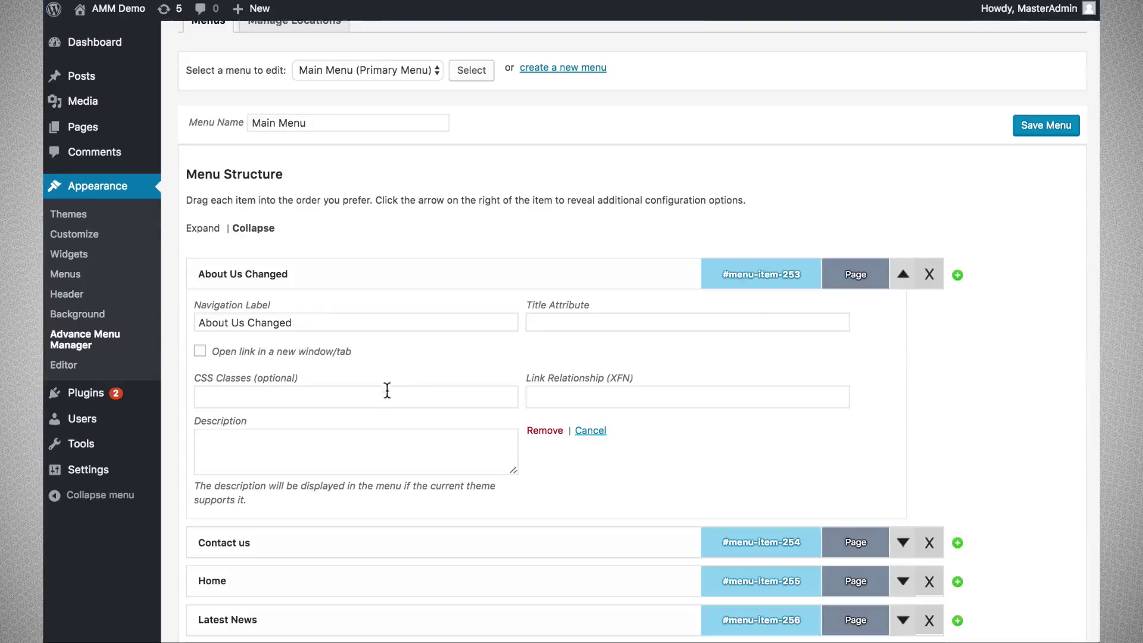
pyautogui.click(903, 279)
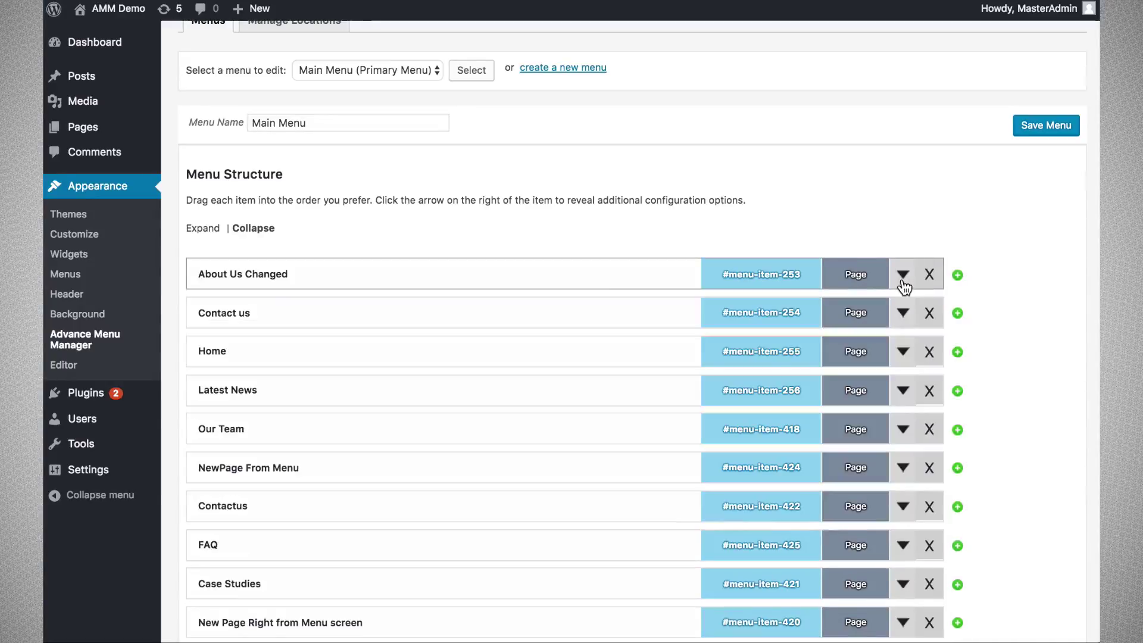
pyautogui.click(903, 279)
pyautogui.click(903, 279)
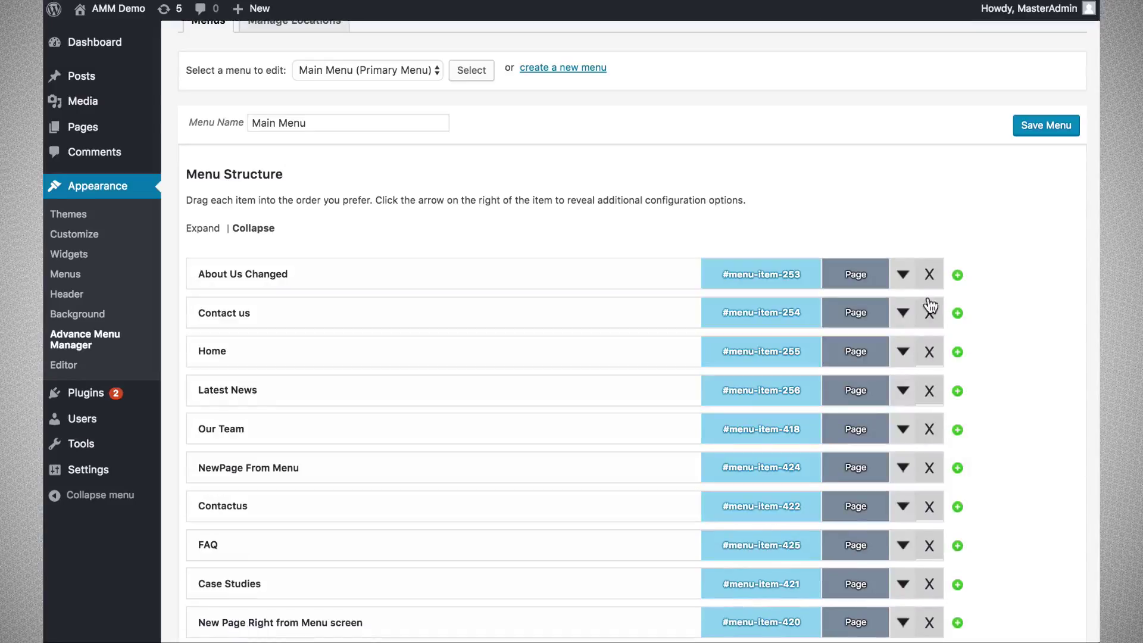
pyautogui.scroll(-13, 881, 341)
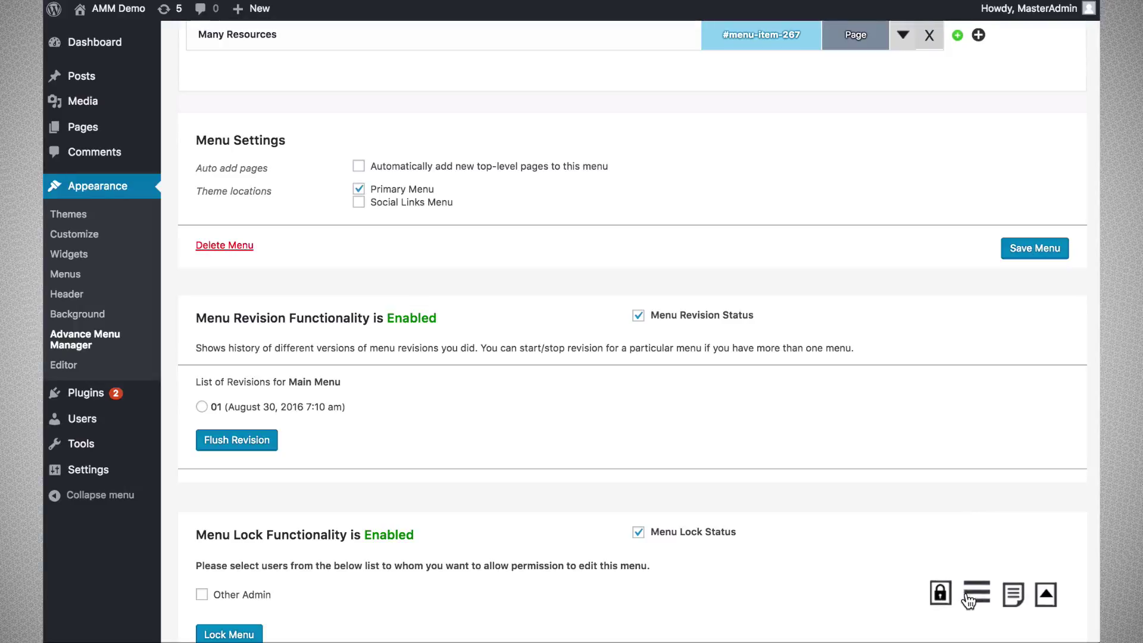
pyautogui.click(1046, 599)
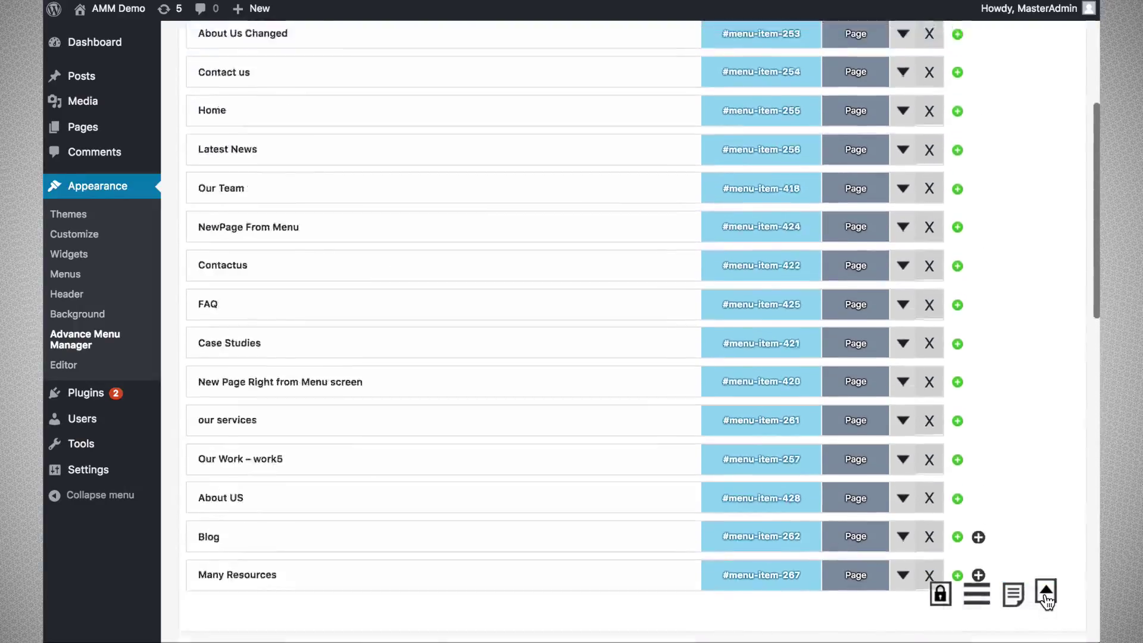
pyautogui.scroll(-3, 1024, 578)
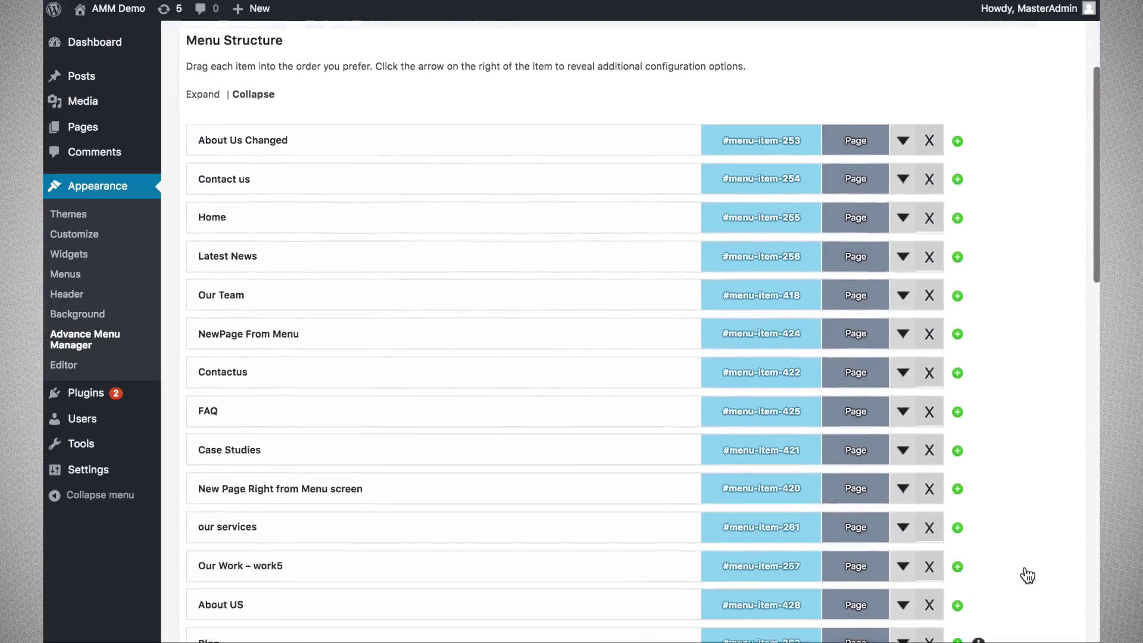
pyautogui.click(1016, 606)
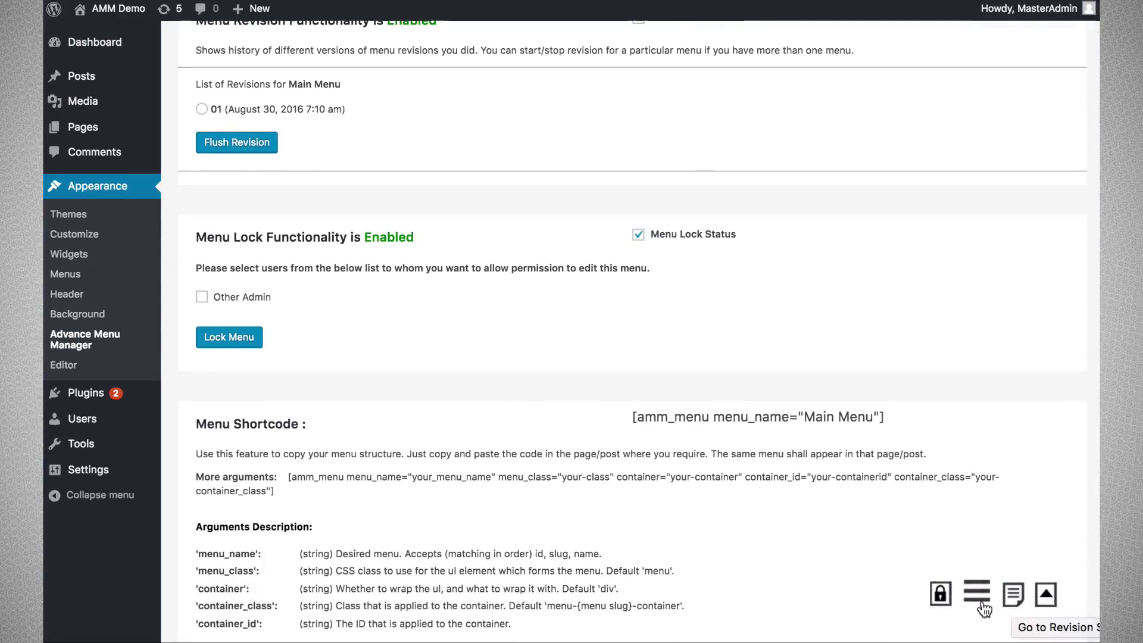
pyautogui.click(983, 606)
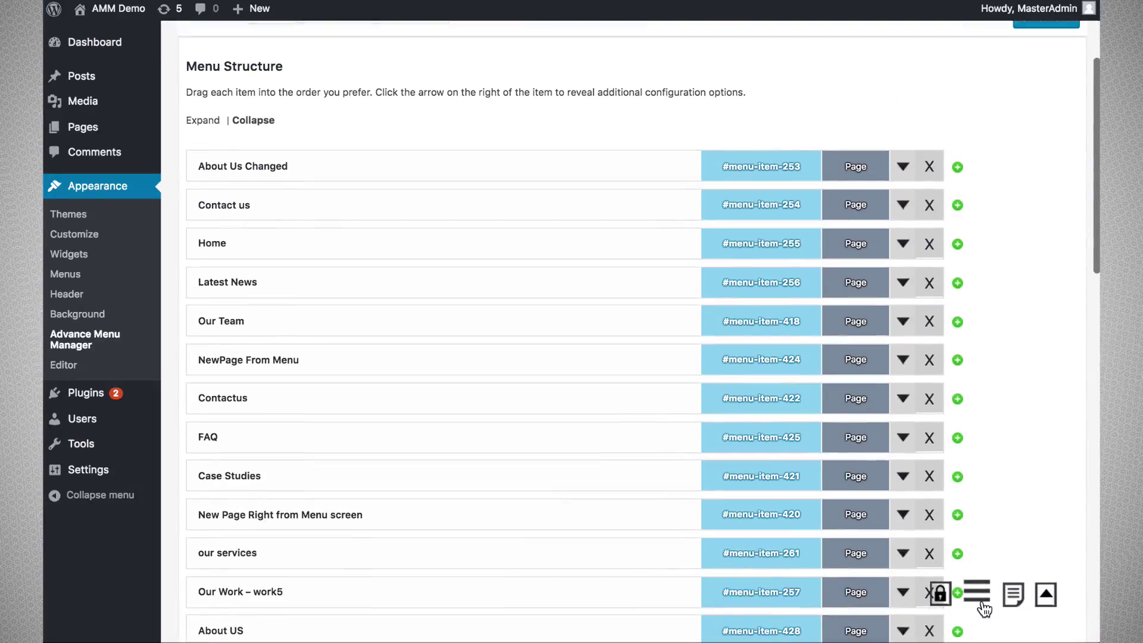
pyautogui.click(942, 602)
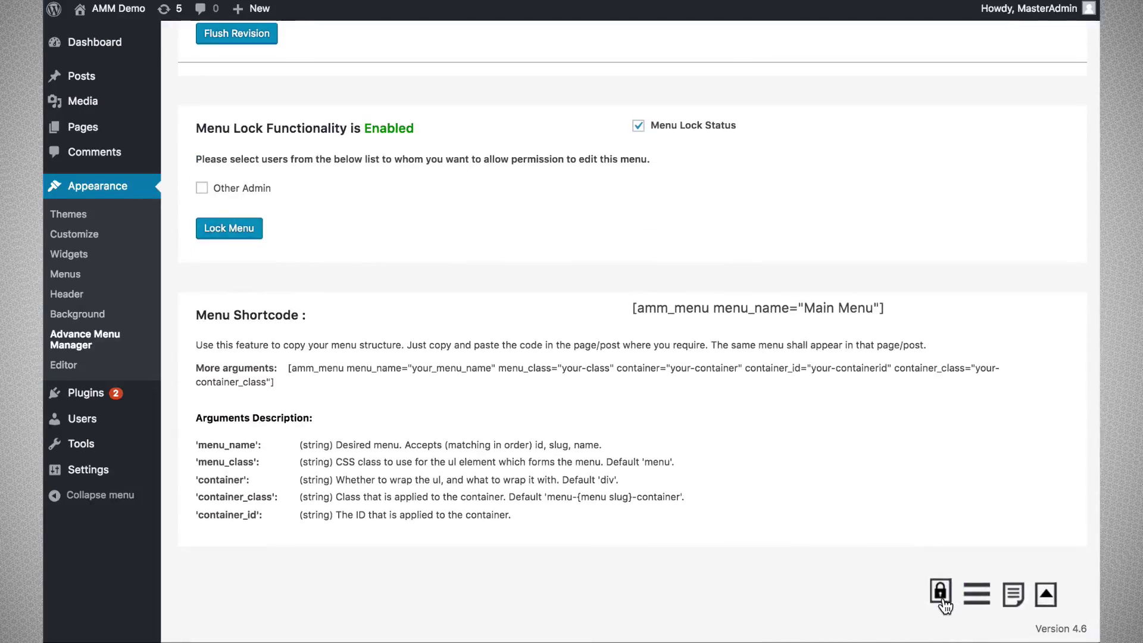
pyautogui.scroll(20, 805, 209)
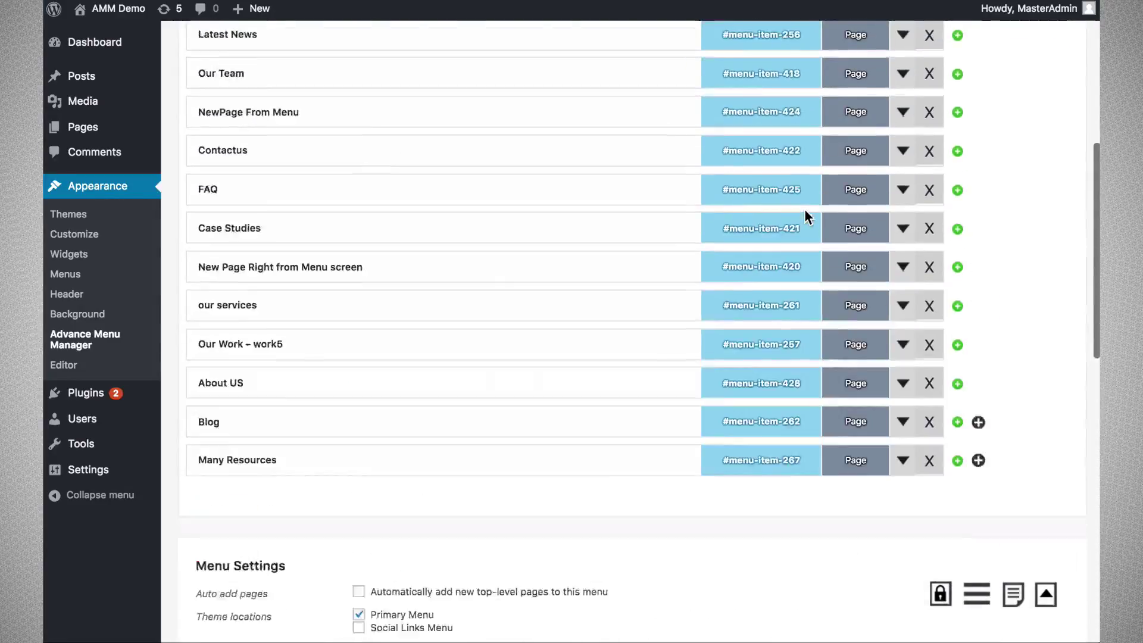